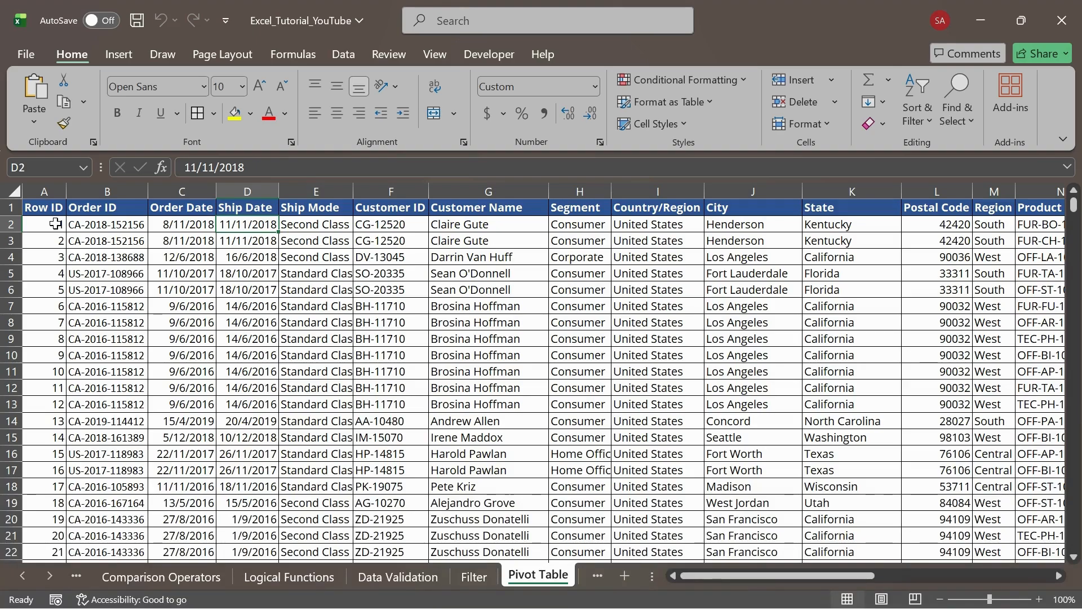
# - Select the entire order data range on the Pivot Table sheet, from the Row ID header in A1 to the last used cell
pyautogui.click(54, 208)
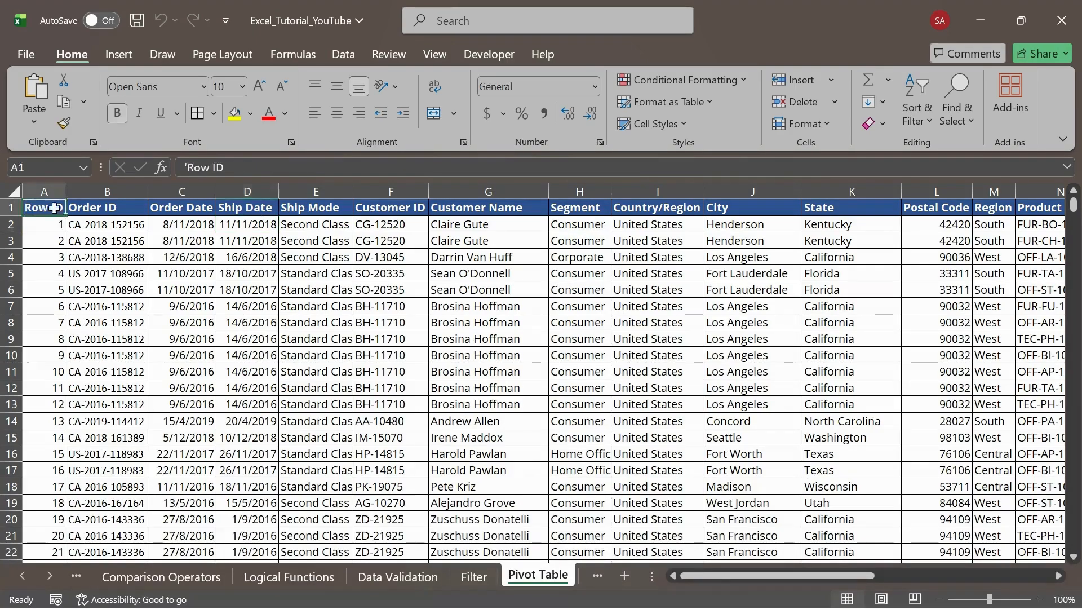
pyautogui.hscroll(10, 609, 305)
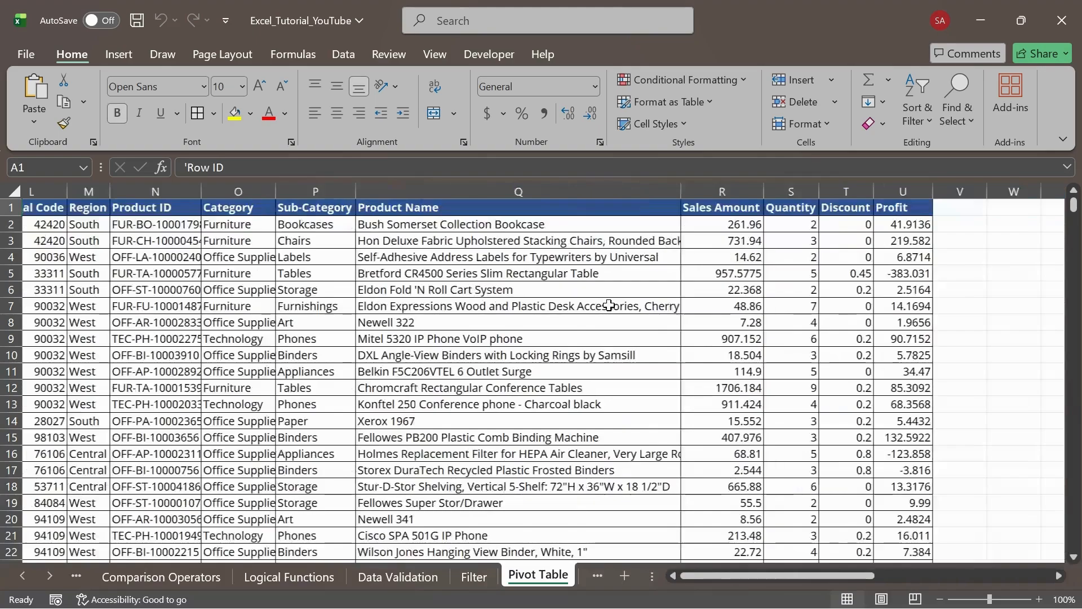
pyautogui.hscroll(-10, 609, 306)
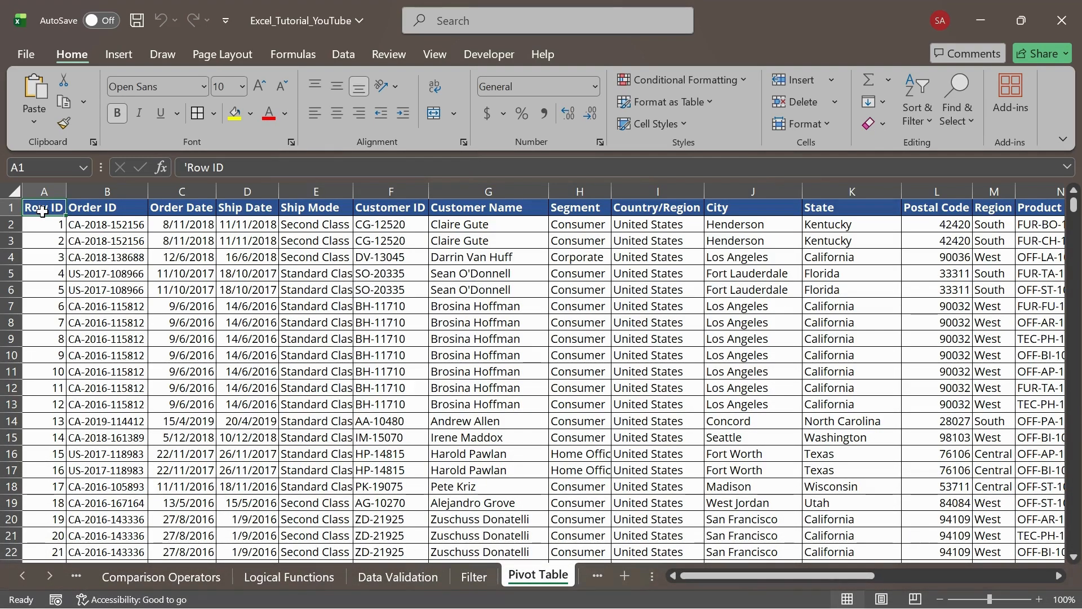
pyautogui.hotkey('ctrl', 'shift', 'End')
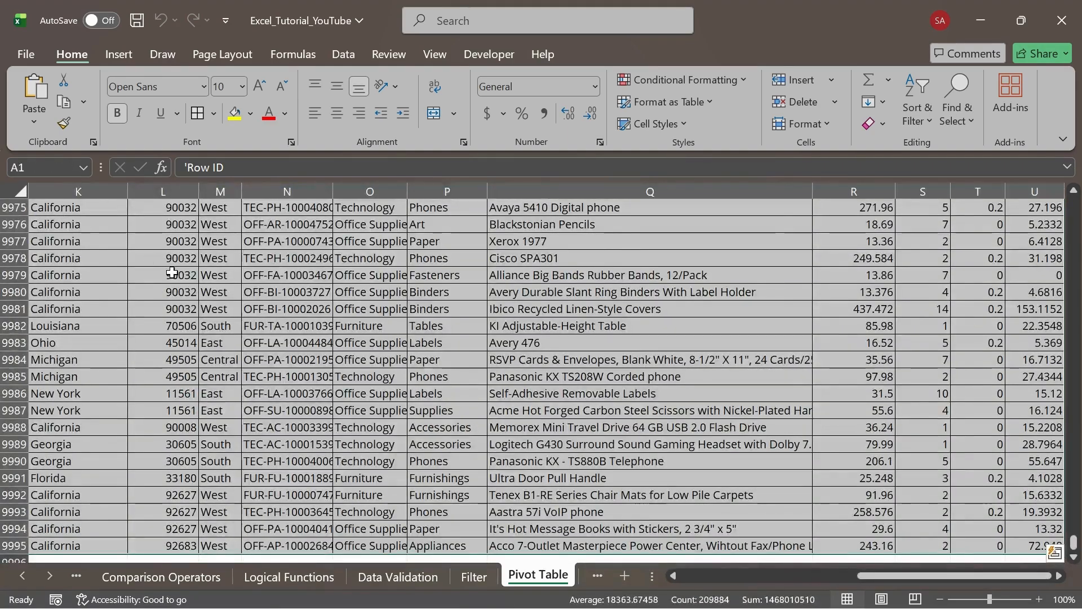
pyautogui.hscroll(2, 172, 273)
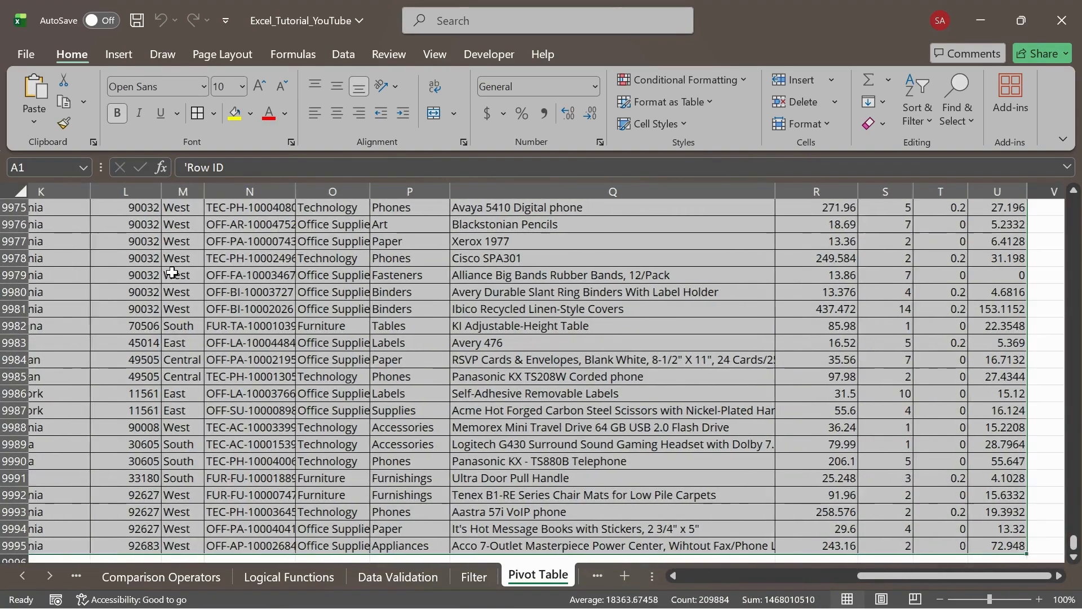
pyautogui.hscroll(-2, 172, 273)
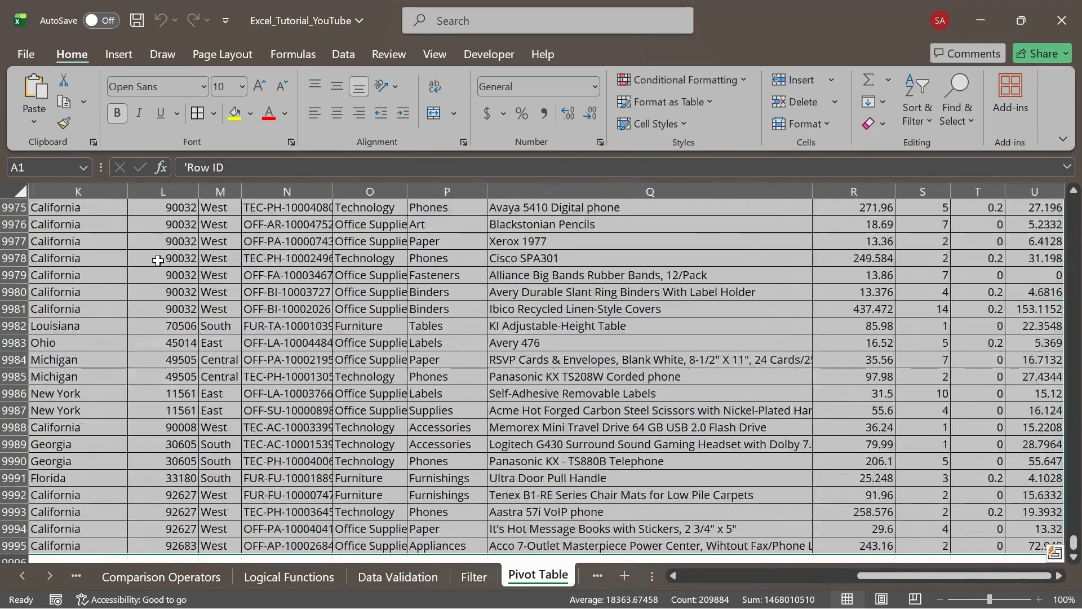
# - Create a PivotTable from the selected range on a new worksheet and move that worksheet directly after the Pivot Table sheet
pyautogui.click(120, 54)
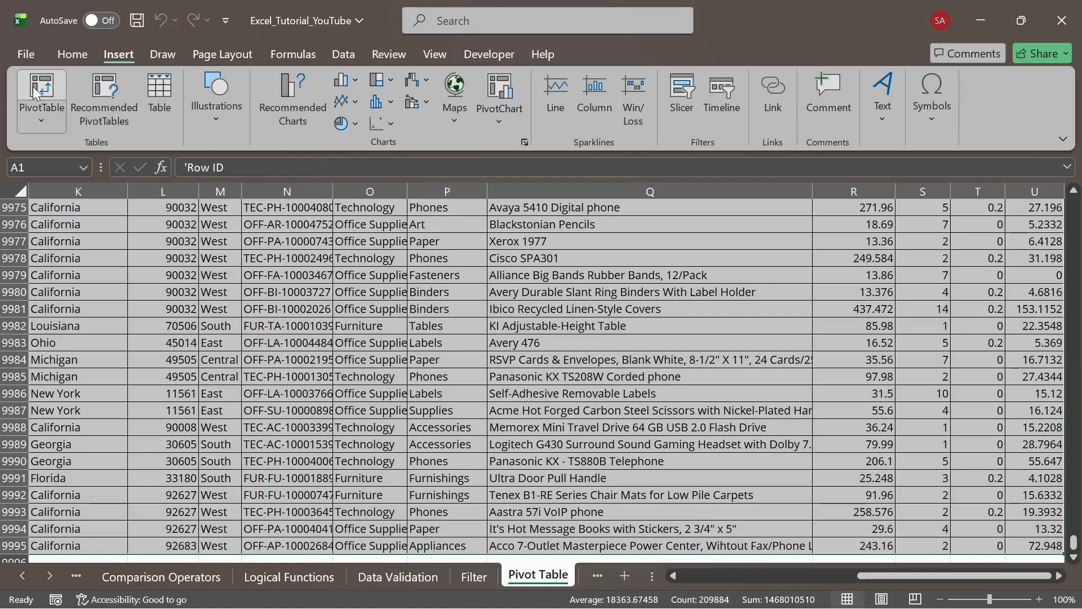
pyautogui.click(42, 111)
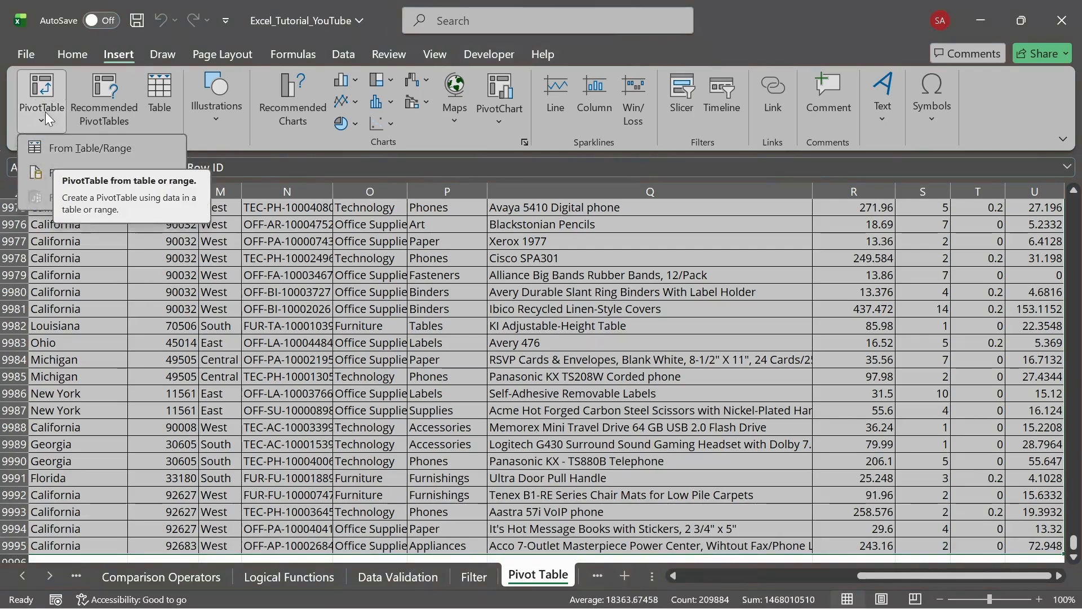
pyautogui.click(93, 153)
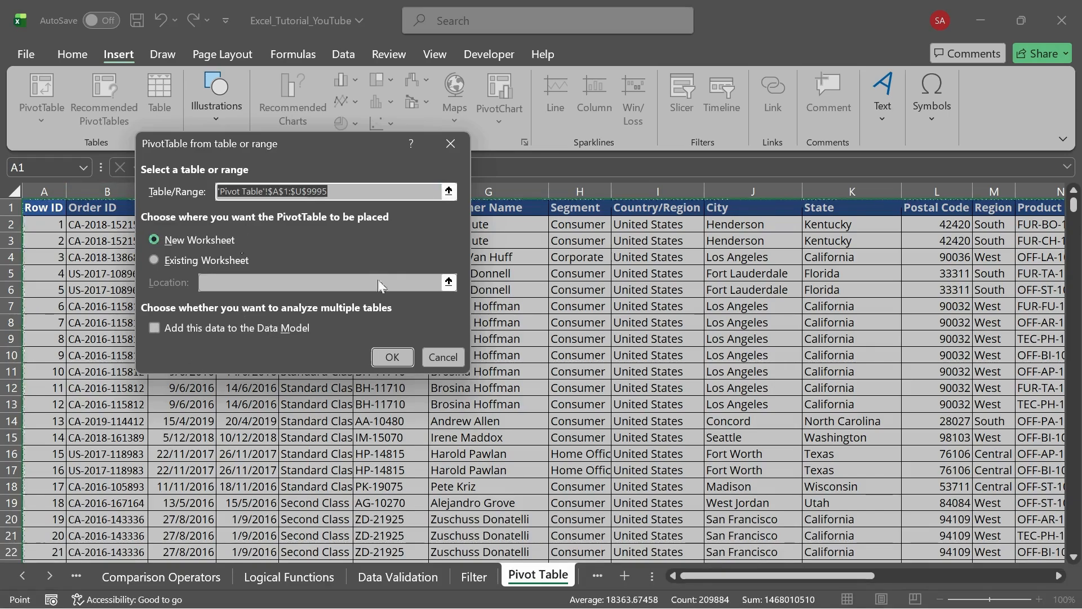
pyautogui.click(391, 362)
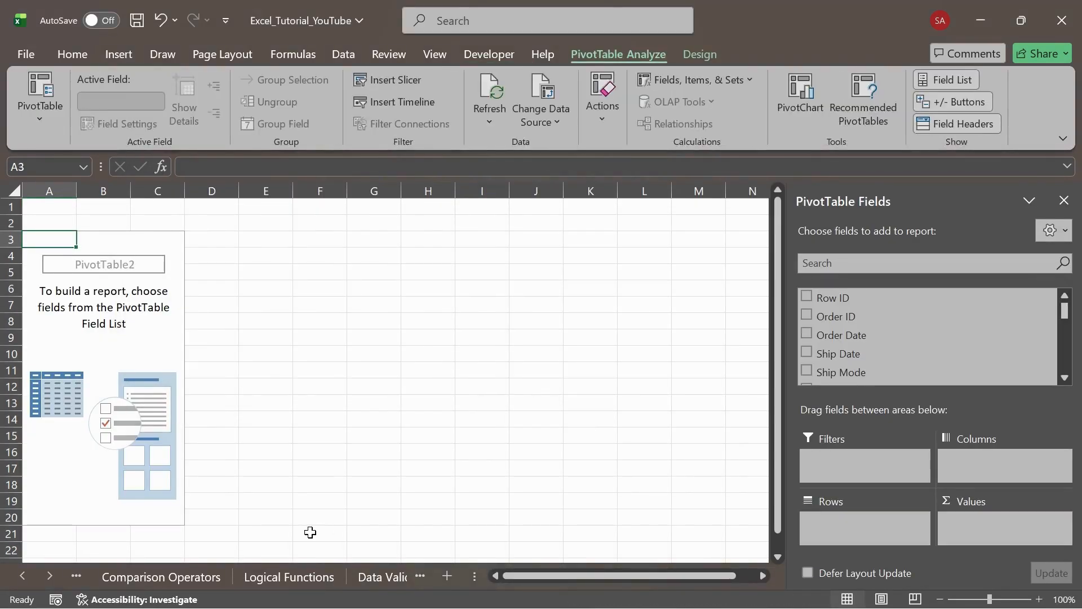
pyautogui.click(56, 575)
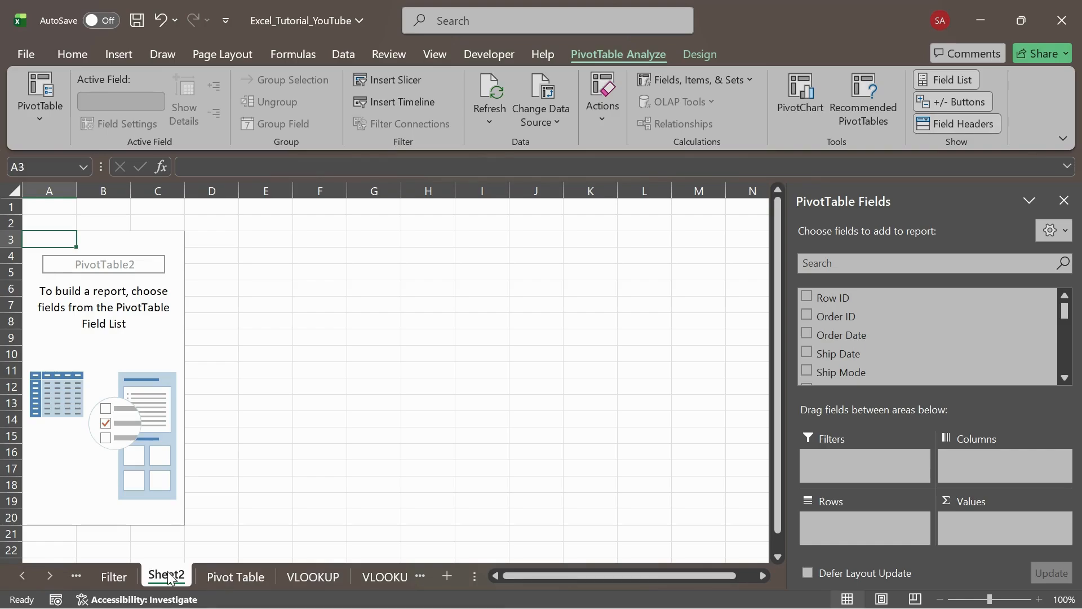
pyautogui.moveTo(169, 578); pyautogui.dragTo(283, 579)
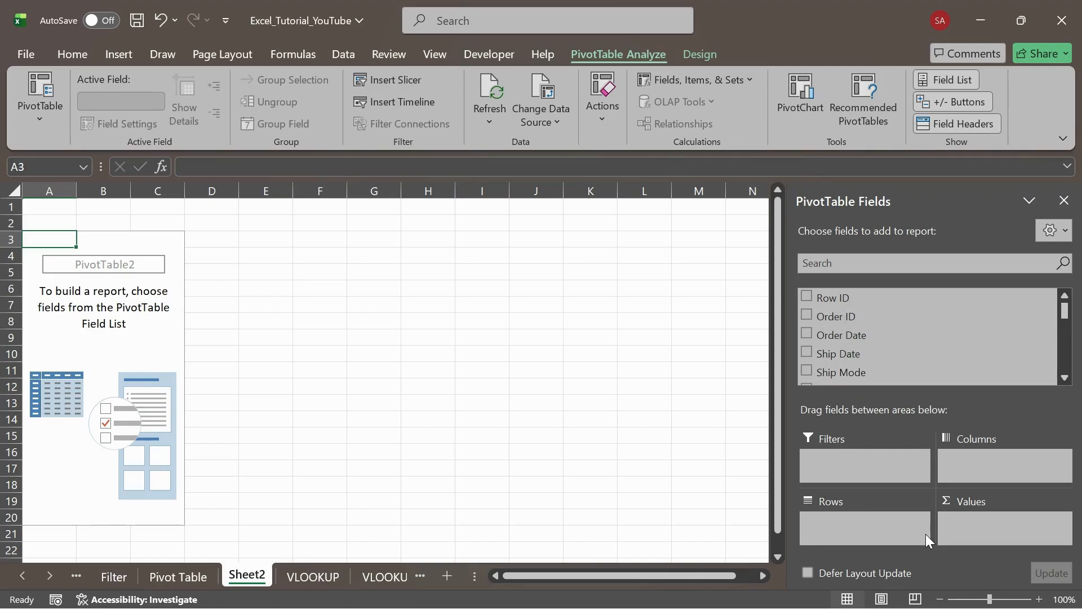
pyautogui.moveTo(1064, 307); pyautogui.dragTo(1065, 326)
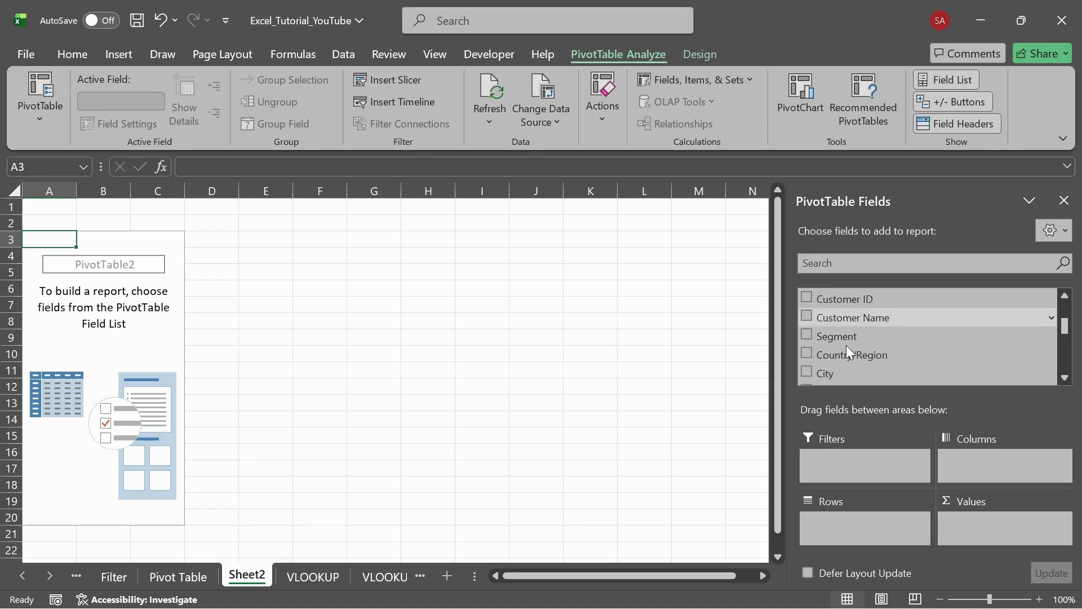
pyautogui.moveTo(847, 345); pyautogui.dragTo(844, 521)
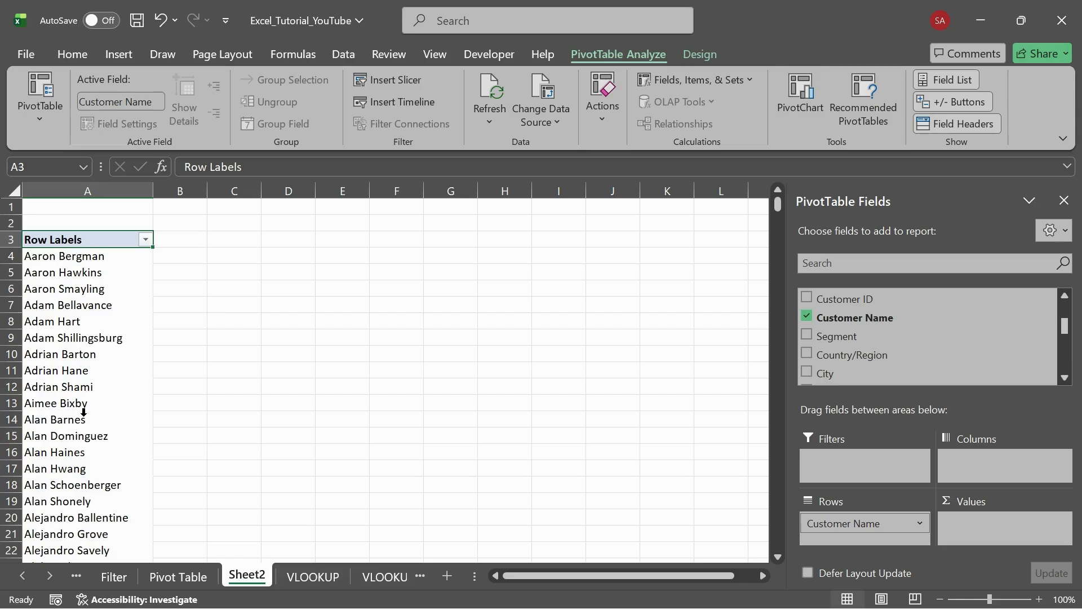
pyautogui.hotkey('ctrl', 'z')
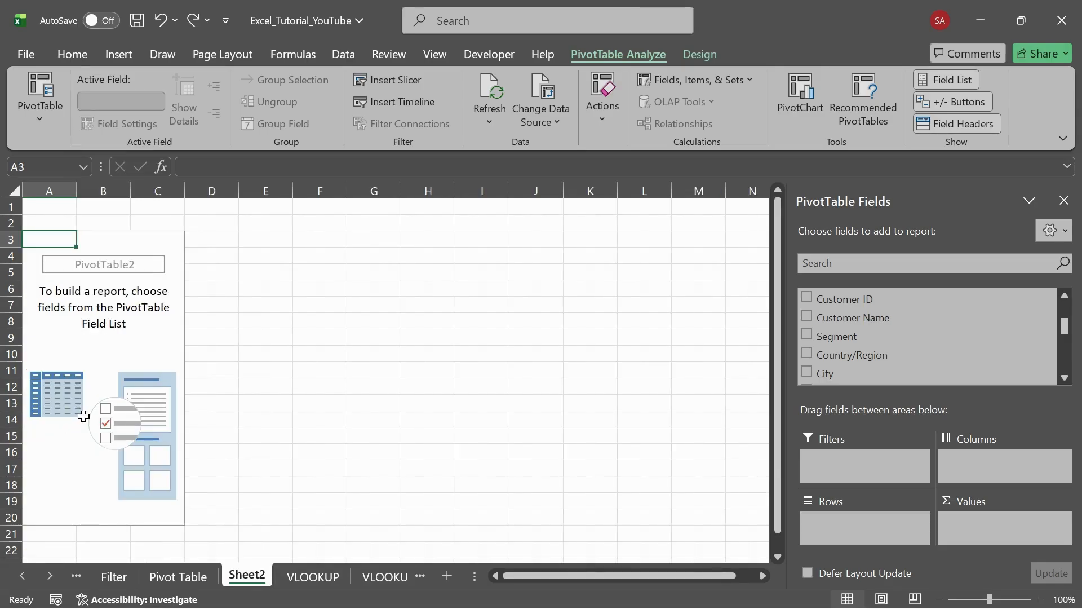
pyautogui.click(110, 317)
pyautogui.click(92, 245)
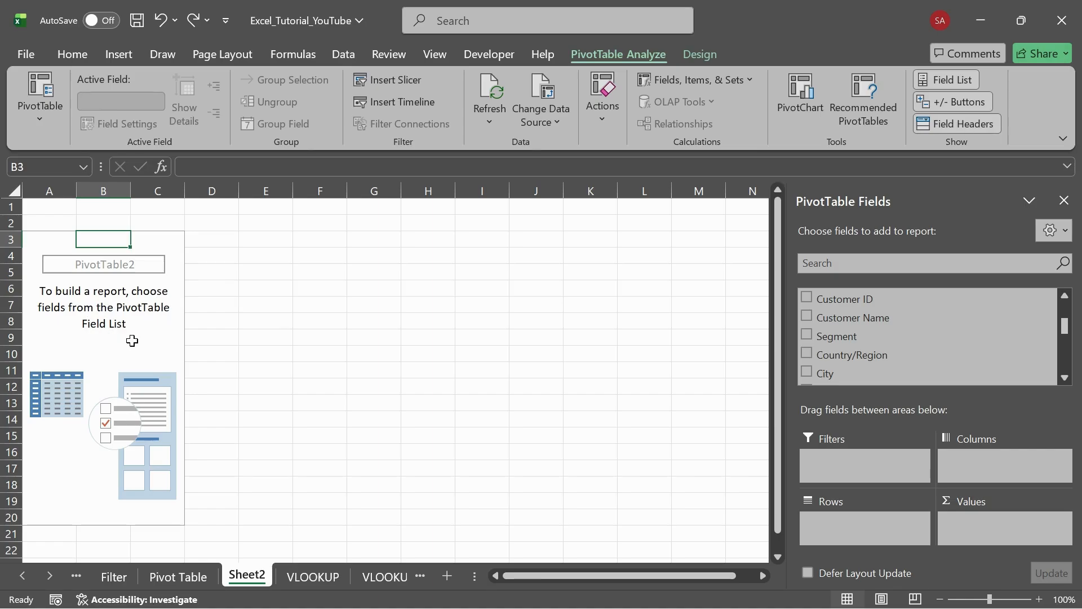
pyautogui.click(116, 259)
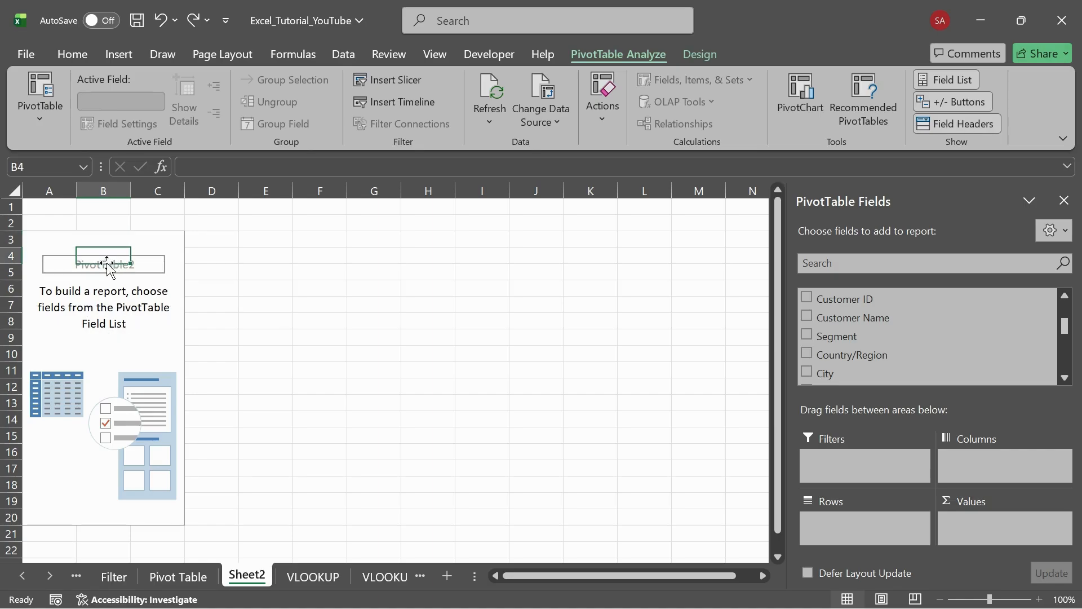
pyautogui.click(84, 273)
pyautogui.click(49, 266)
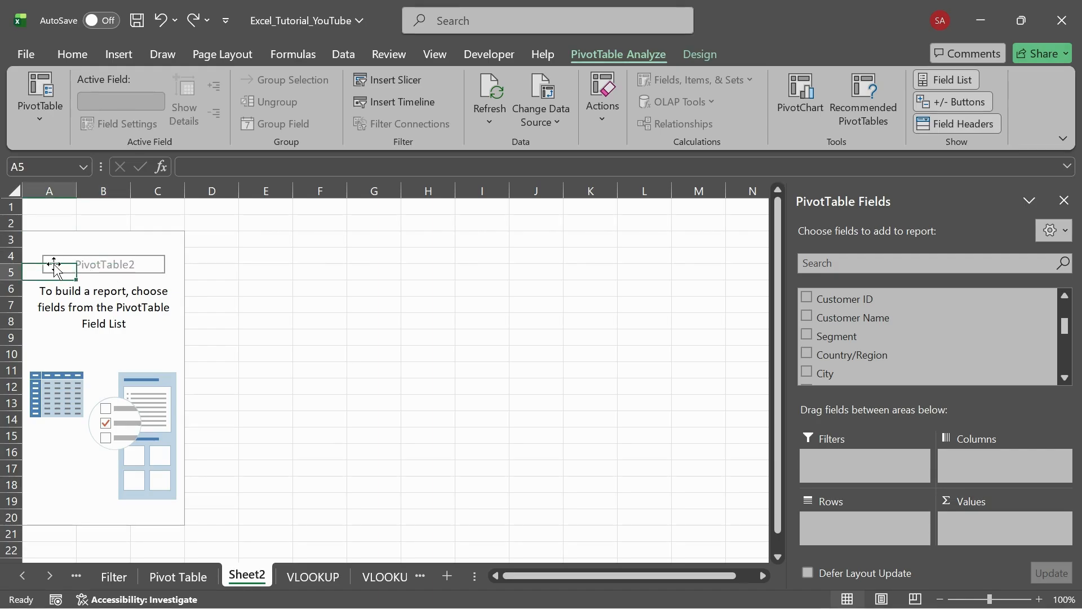
pyautogui.click(118, 267)
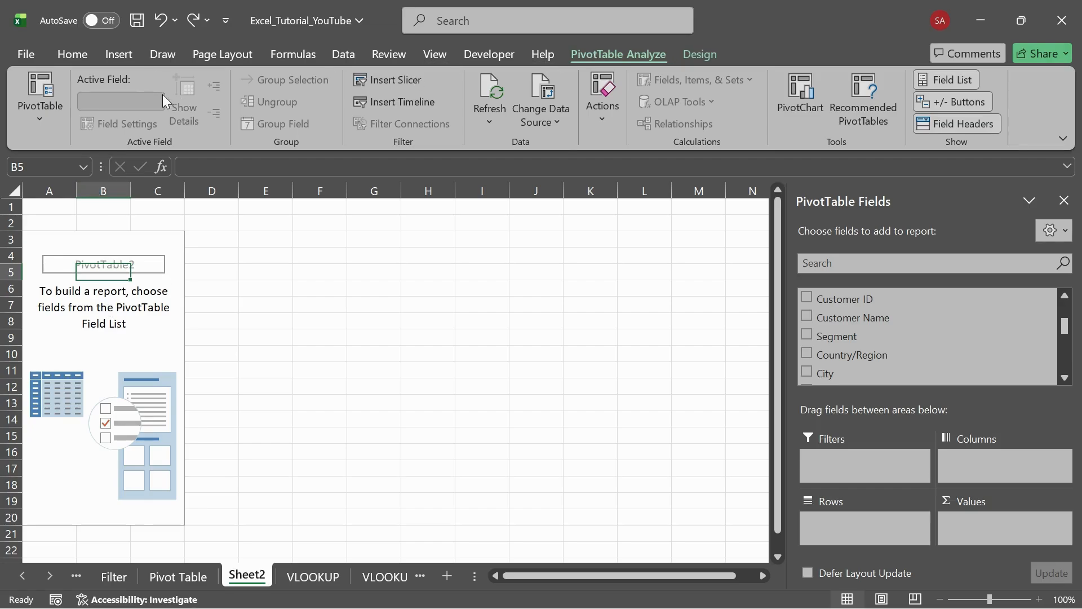
# - Rename the PivotTable as "Progademy Excel Tutorial"
pyautogui.click(44, 116)
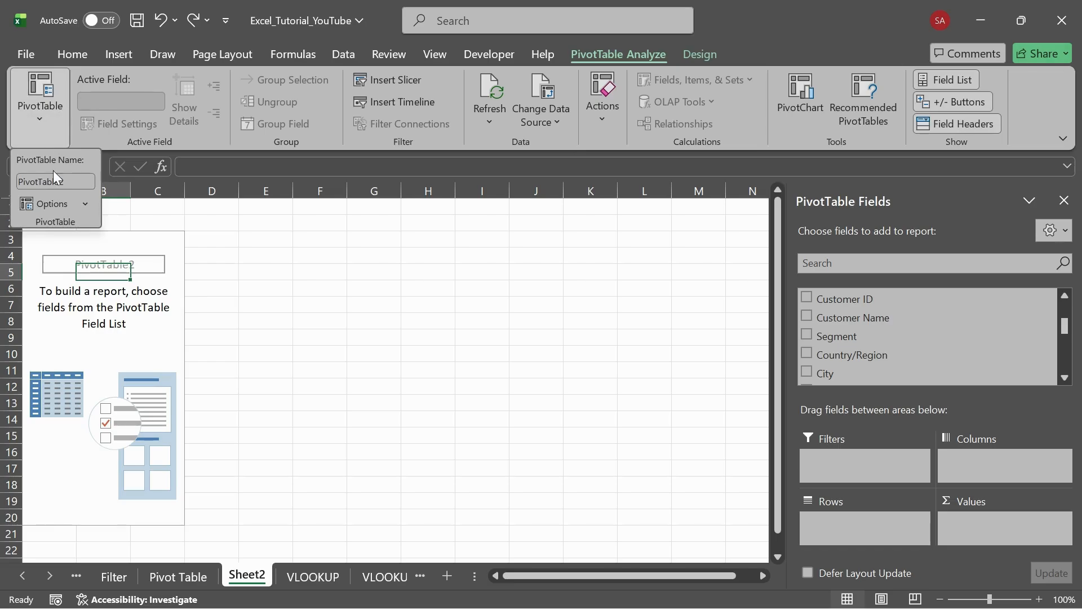
pyautogui.click(76, 183)
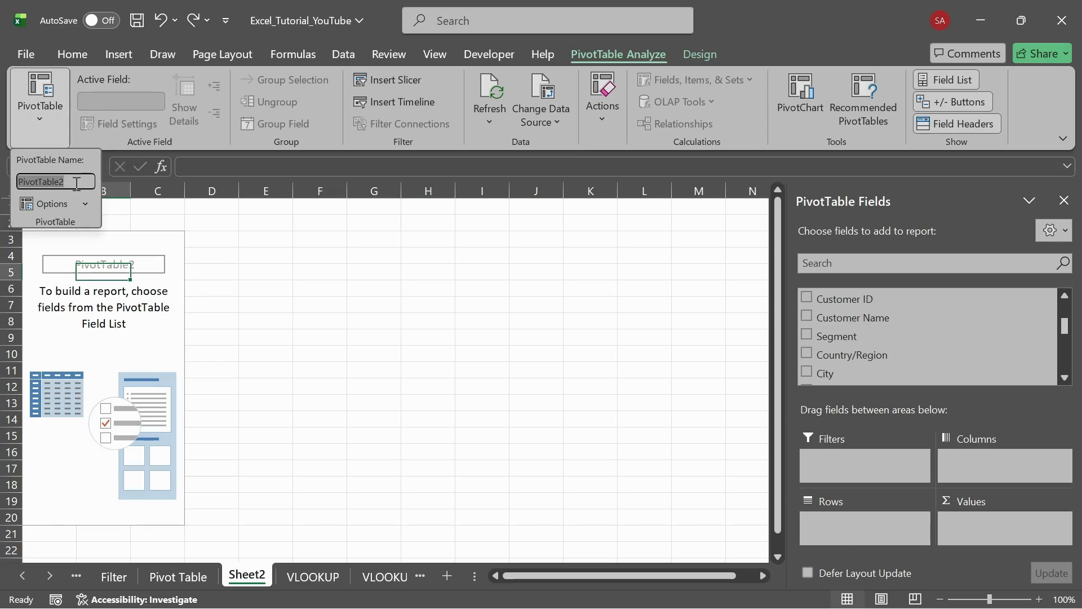
pyautogui.write('Progadm')
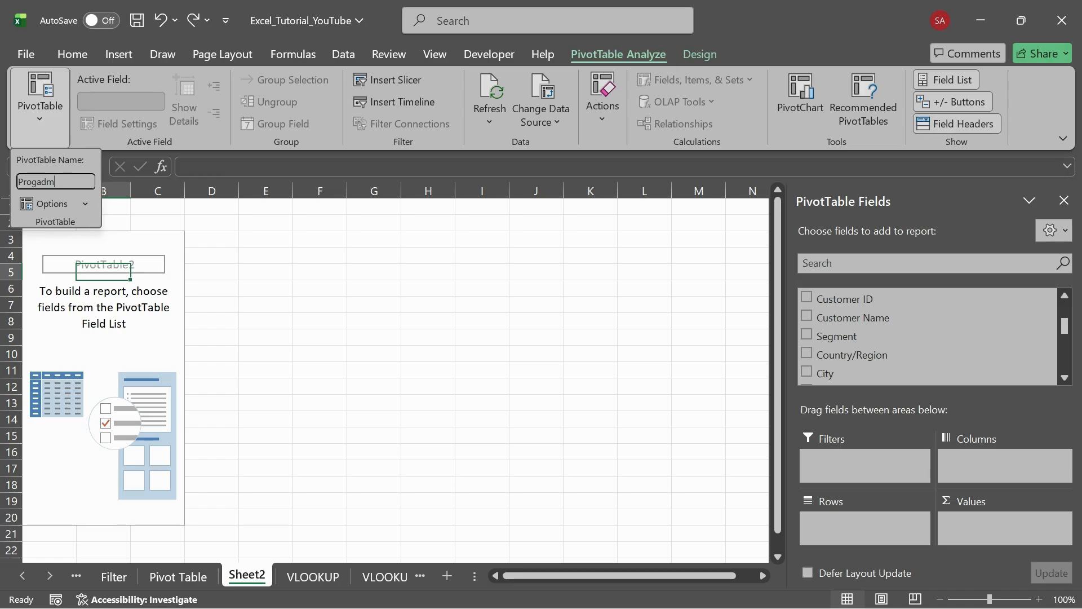
pyautogui.press('BackSpace')
pyautogui.press('BackSpace')
pyautogui.write('my Excel Tuti')
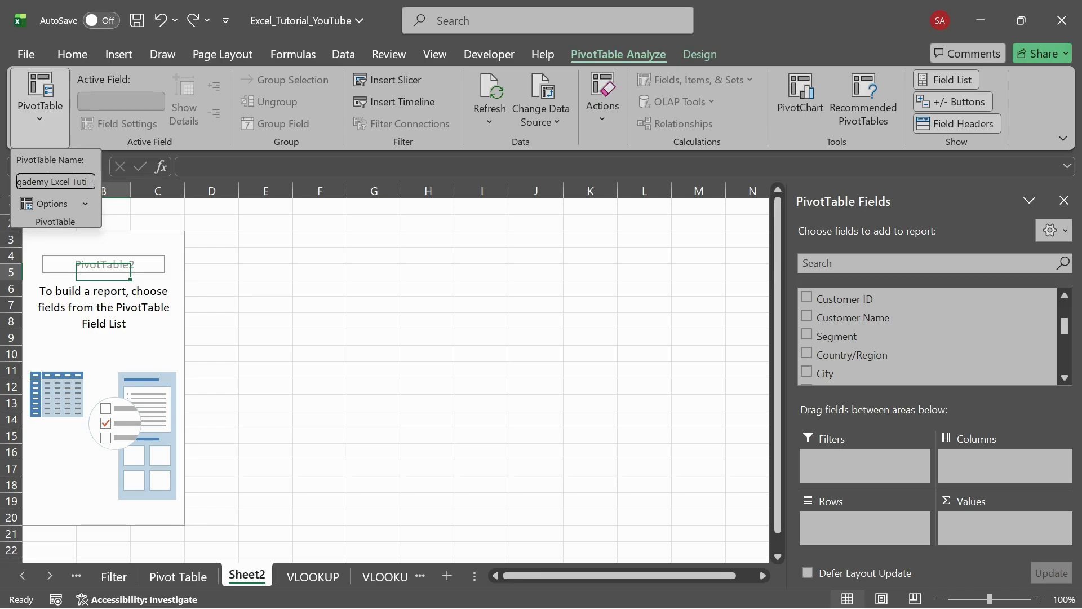
pyautogui.press('BackSpace')
pyautogui.write('orial')
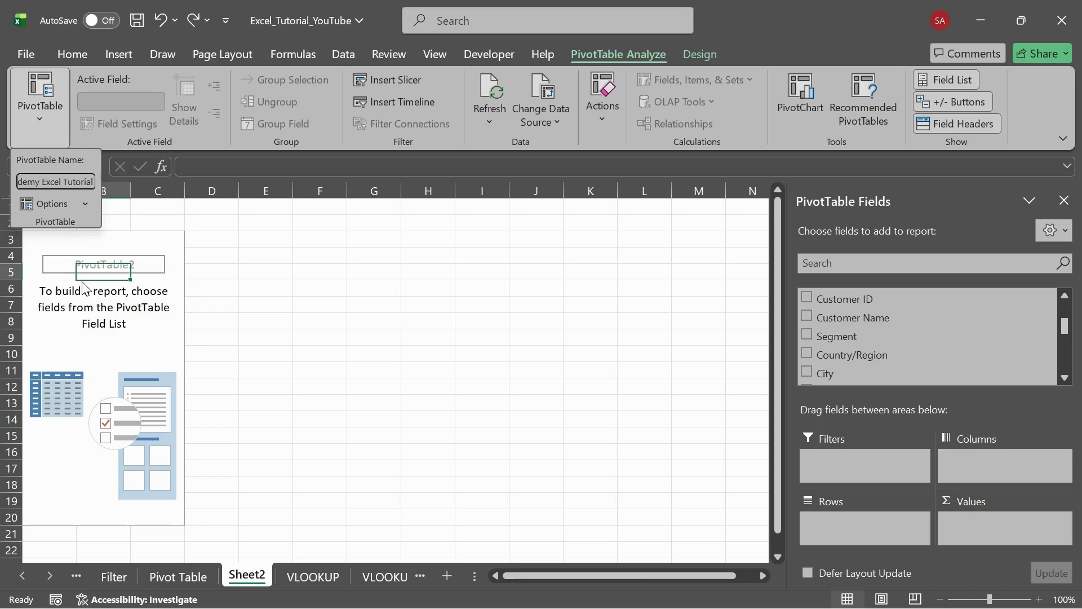
pyautogui.press('Return')
pyautogui.click(65, 317)
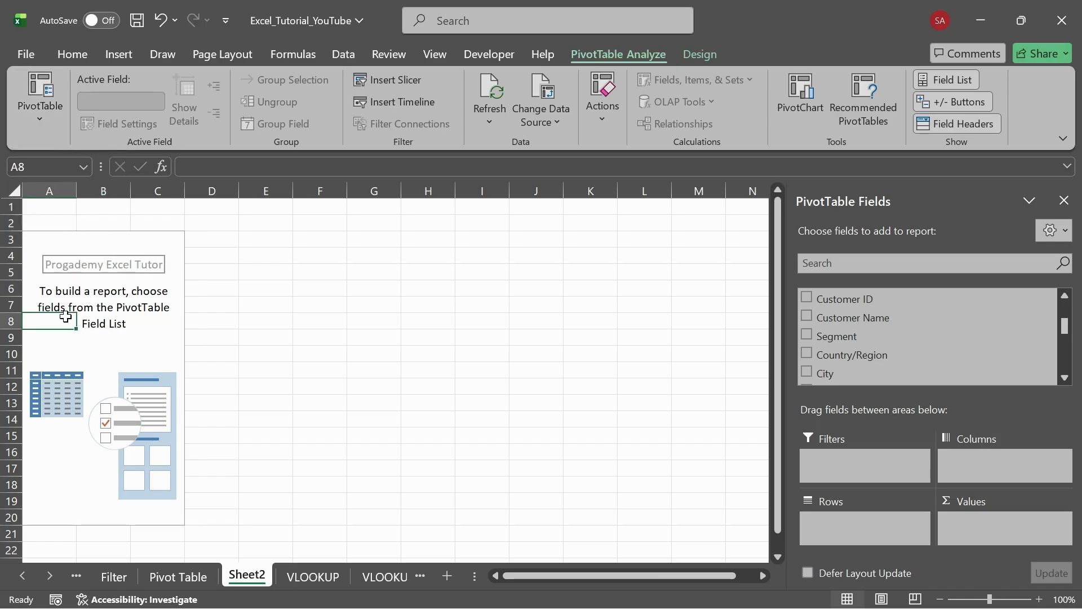
pyautogui.click(124, 340)
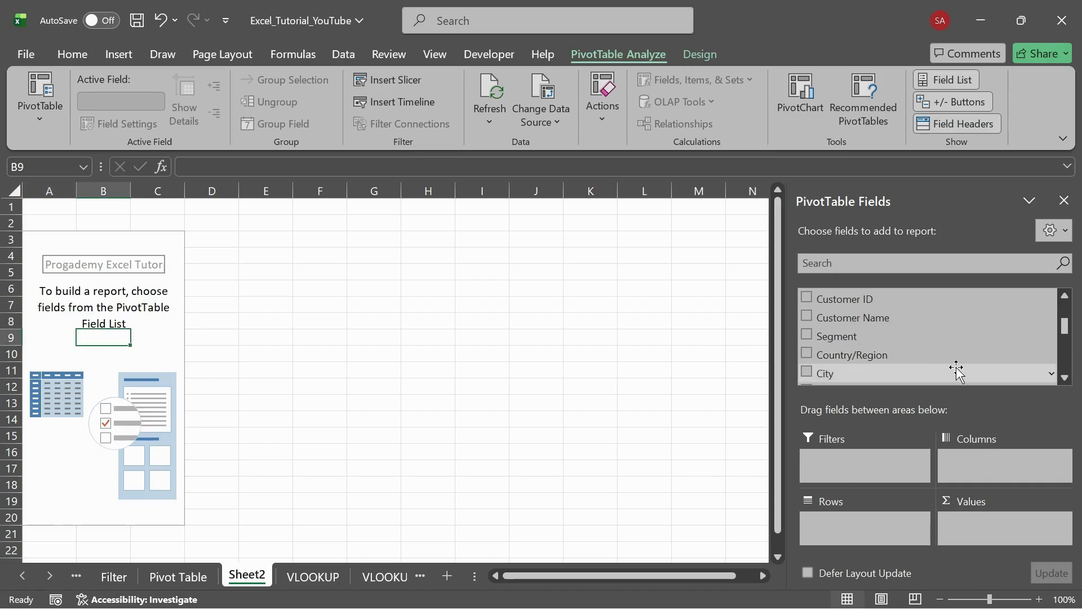
# - Add the Customer Name field to the PivotTable's Rows area, with the Segment field beneath it
pyautogui.scroll(2, 957, 369)
pyautogui.scroll(-2, 913, 368)
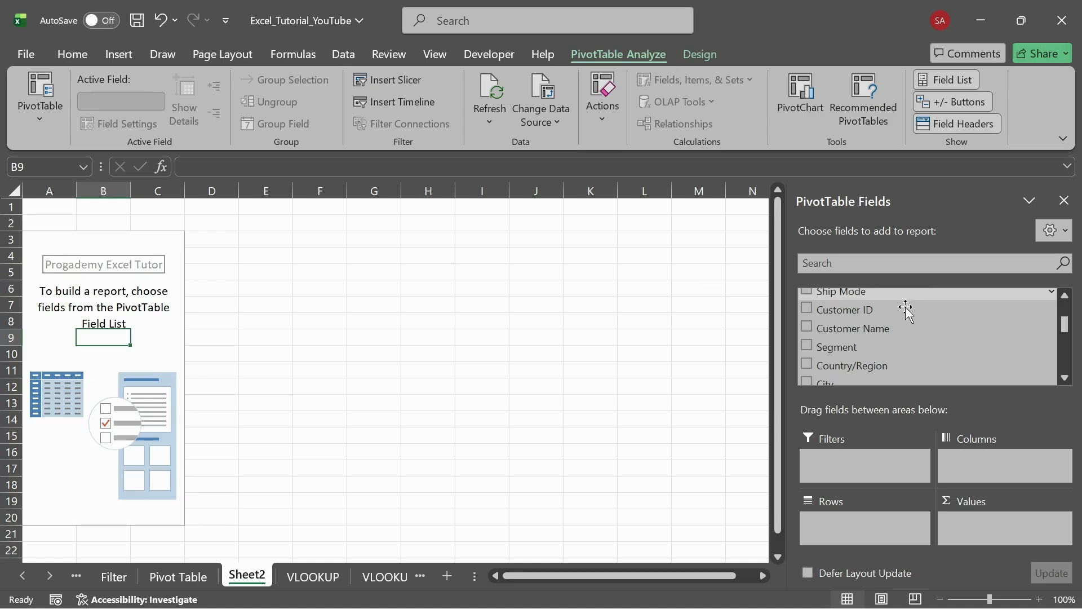
pyautogui.moveTo(847, 333); pyautogui.dragTo(860, 536)
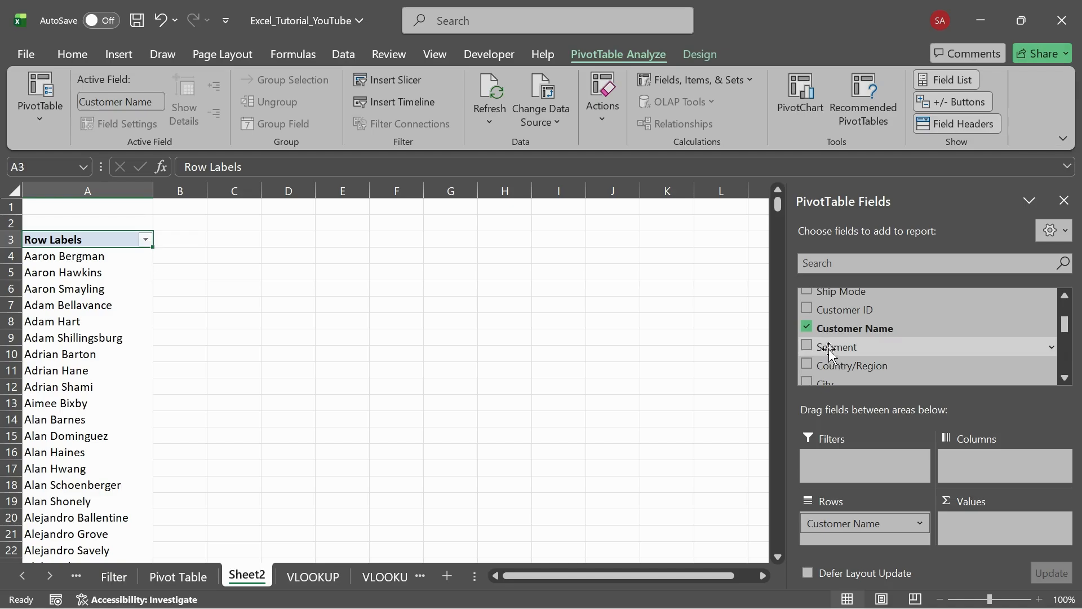
pyautogui.moveTo(832, 351); pyautogui.dragTo(861, 536)
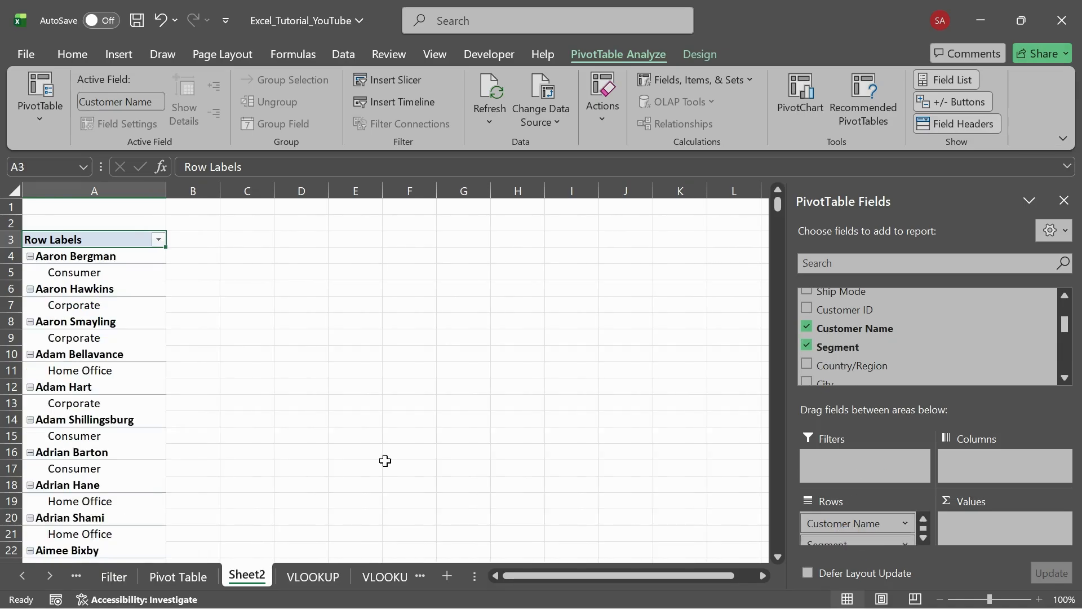
# - Look through the nested customer and segment rows, and move the Segment field from the Rows area to the Columns area
pyautogui.scroll(-6, 93, 472)
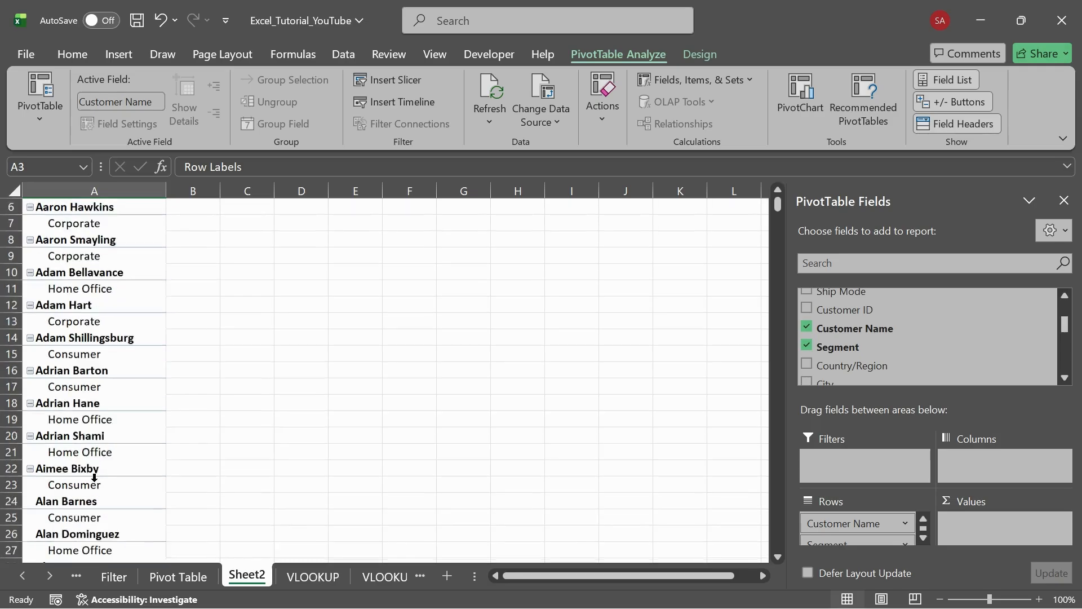
pyautogui.scroll(6, 94, 478)
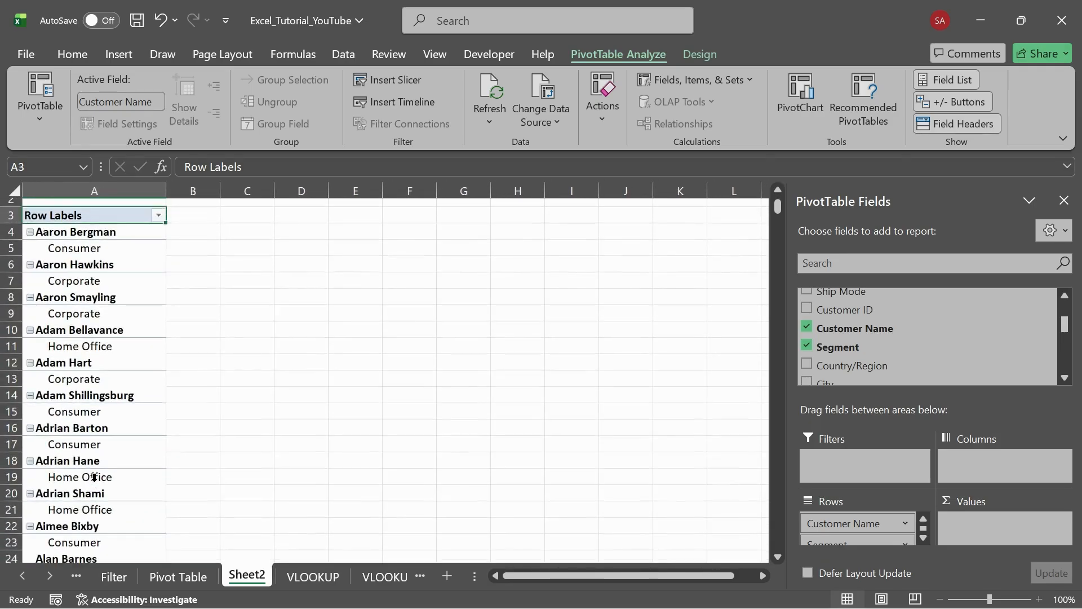
pyautogui.scroll(-5, 94, 478)
pyautogui.scroll(5, 94, 478)
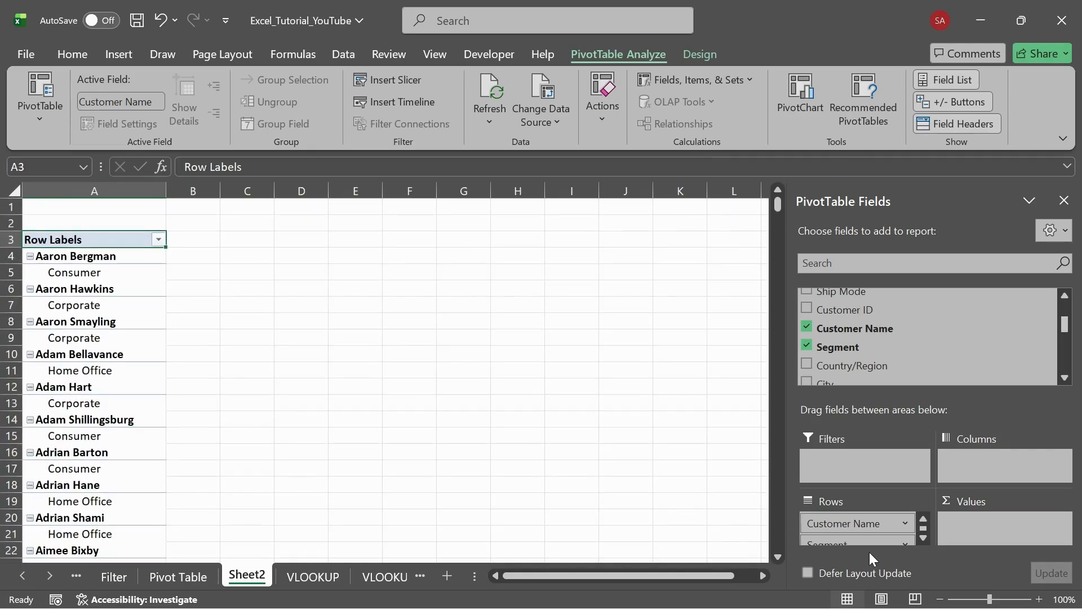
pyautogui.moveTo(868, 546); pyautogui.dragTo(981, 467)
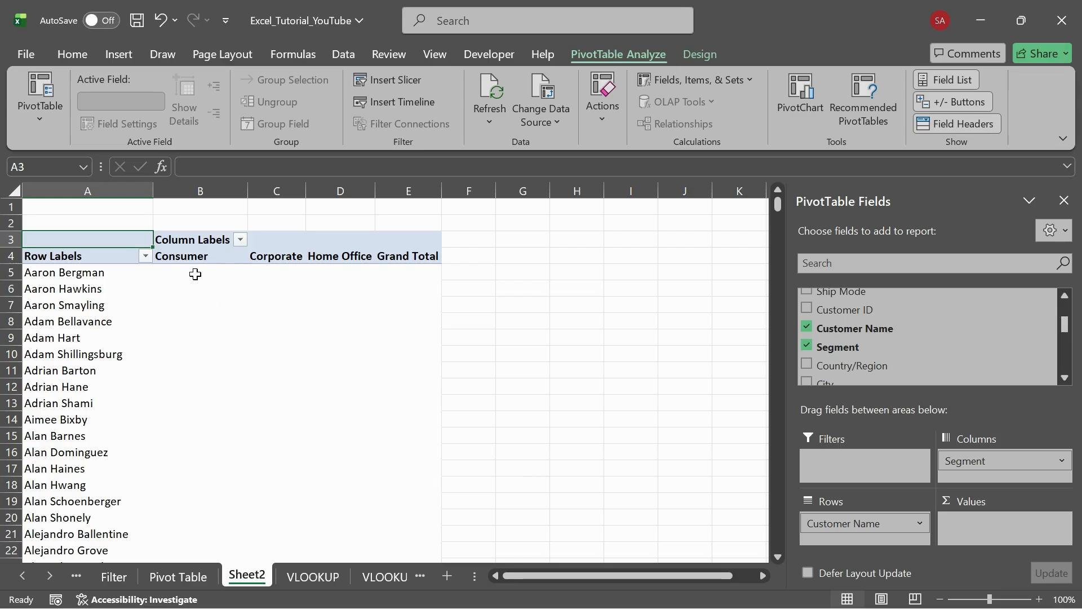
pyautogui.click(333, 259)
pyautogui.click(395, 269)
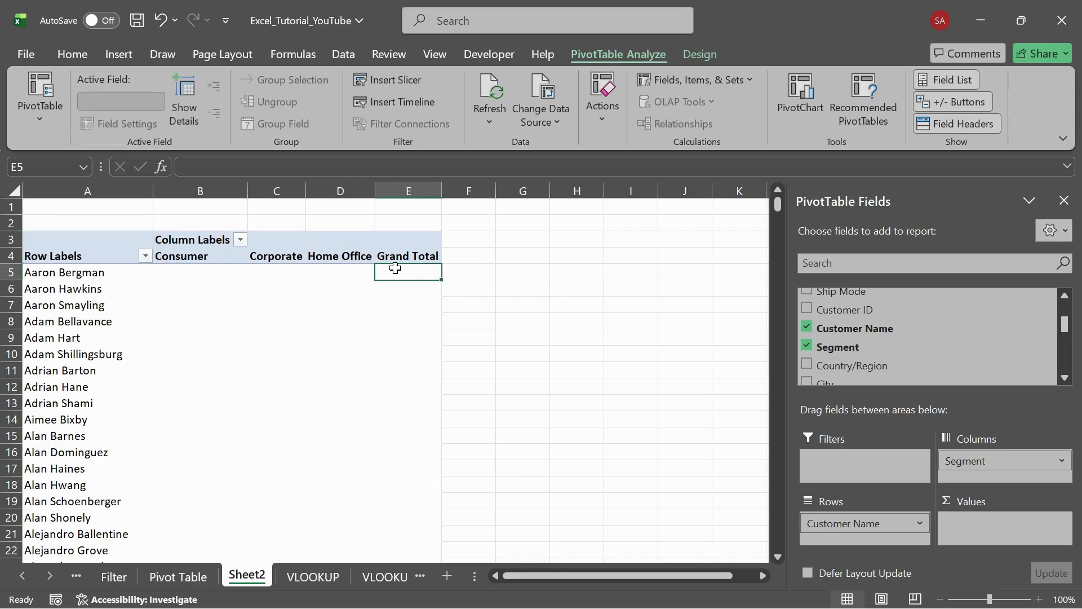
pyautogui.click(182, 254)
pyautogui.click(288, 259)
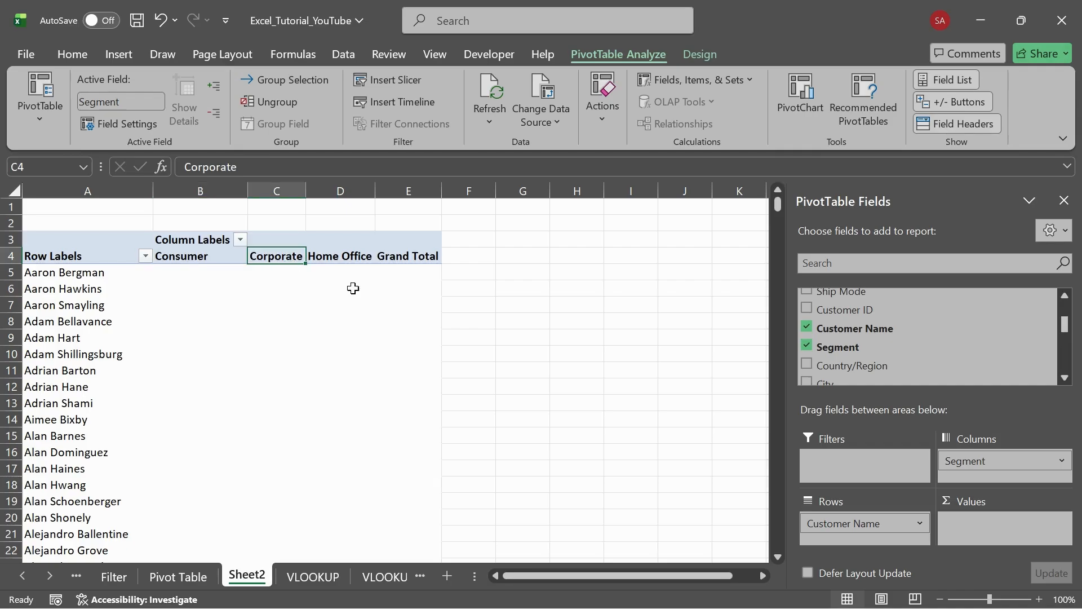
# - On the Pivot Table sheet, turn on filters for the header row and check the list of values in the Segment column
pyautogui.click(185, 573)
pyautogui.click(248, 367)
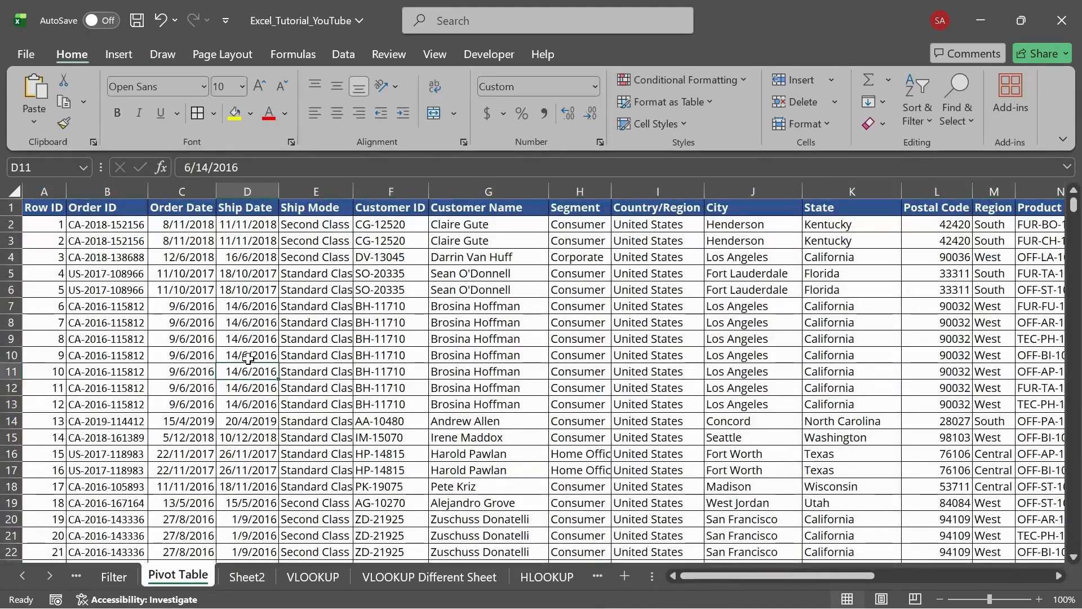
pyautogui.hscroll(2, 649, 362)
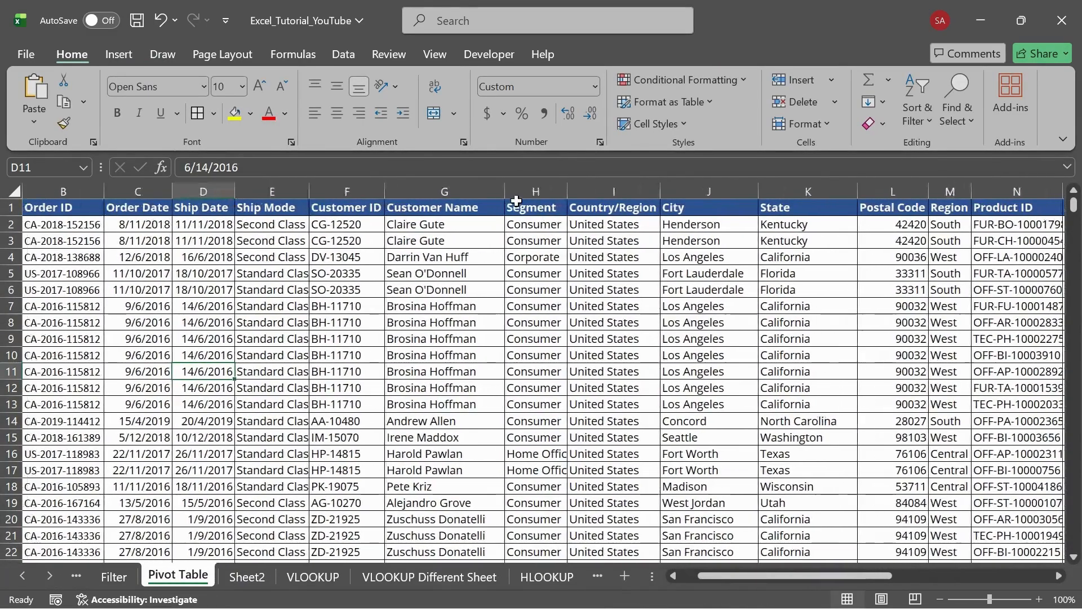
pyautogui.click(536, 217)
pyautogui.click(537, 208)
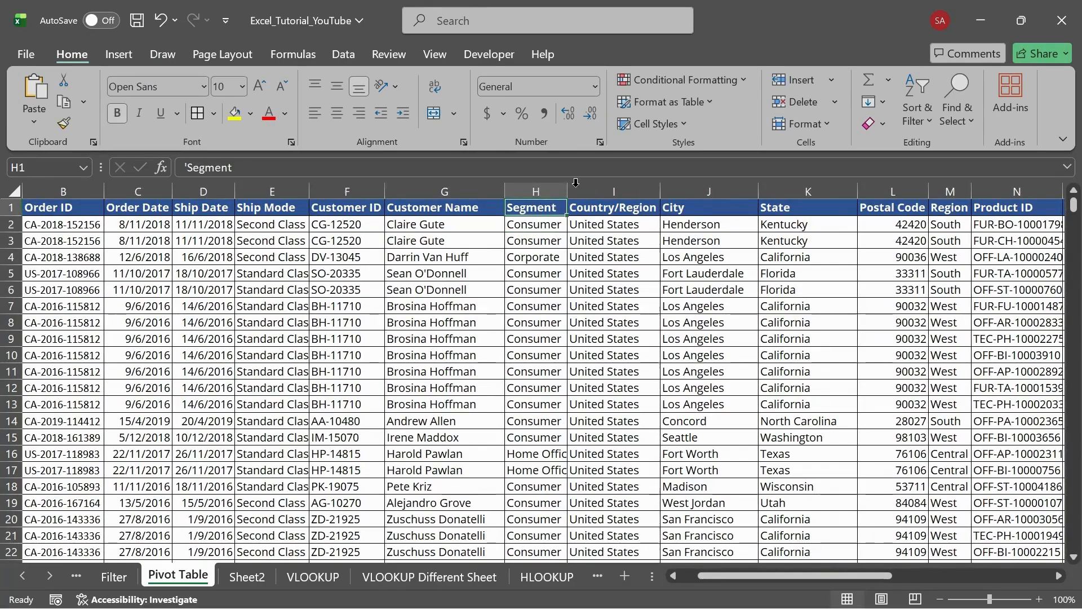
pyautogui.click(925, 113)
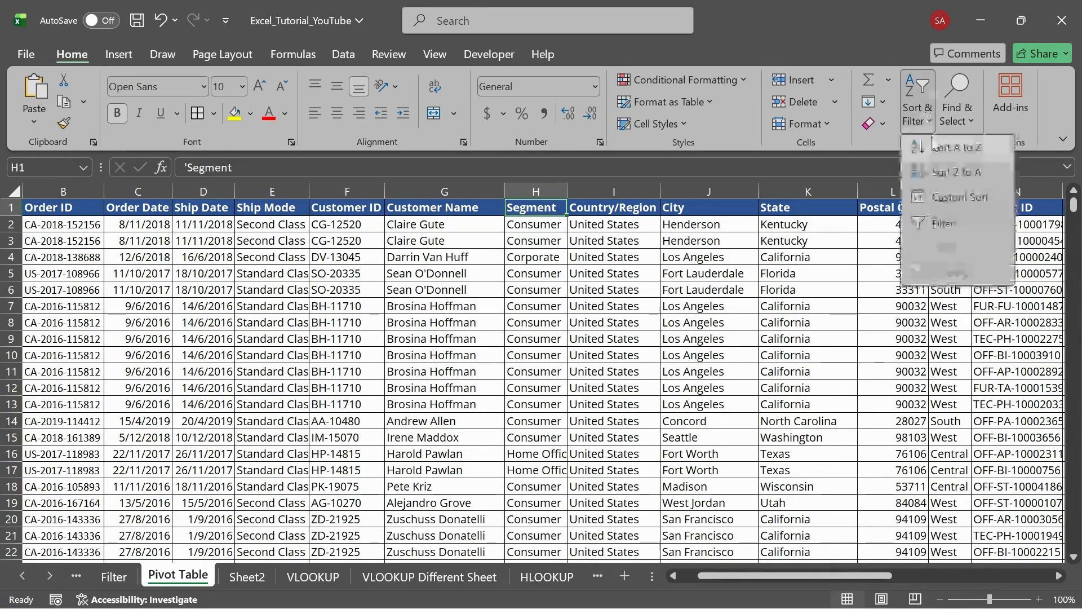
pyautogui.click(945, 221)
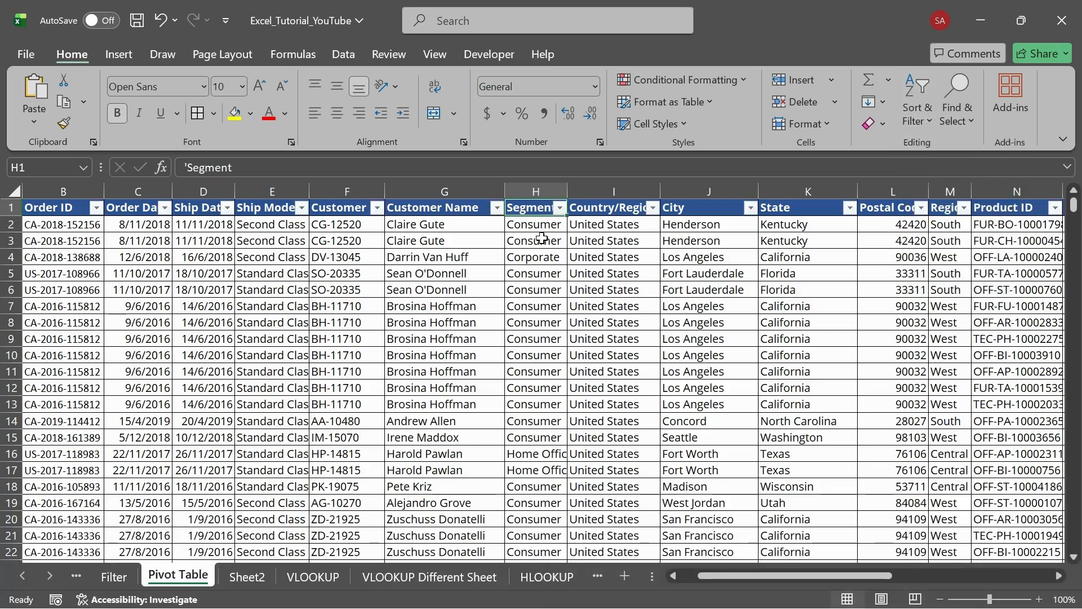
pyautogui.click(558, 209)
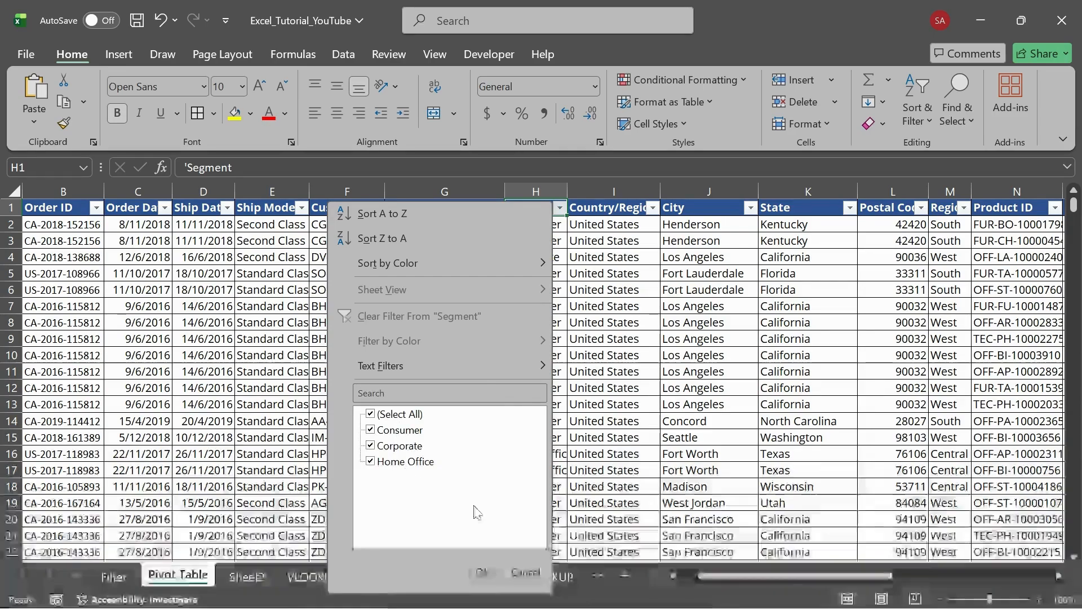
pyautogui.click(522, 571)
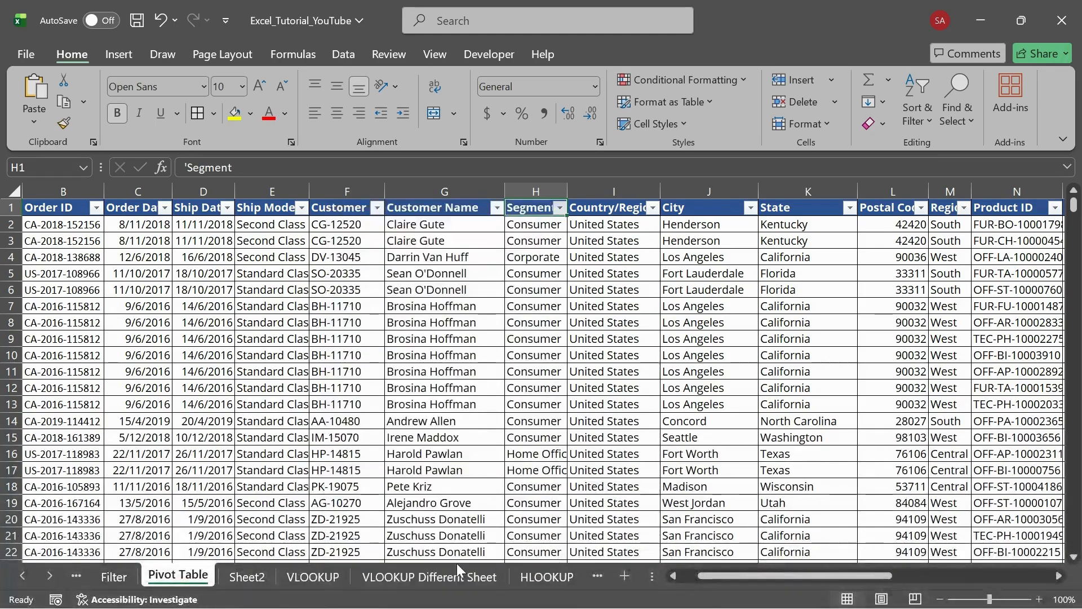
# - Return to Sheet2 and examine the PivotTable's segment column headings and the Grand Total column
pyautogui.click(248, 572)
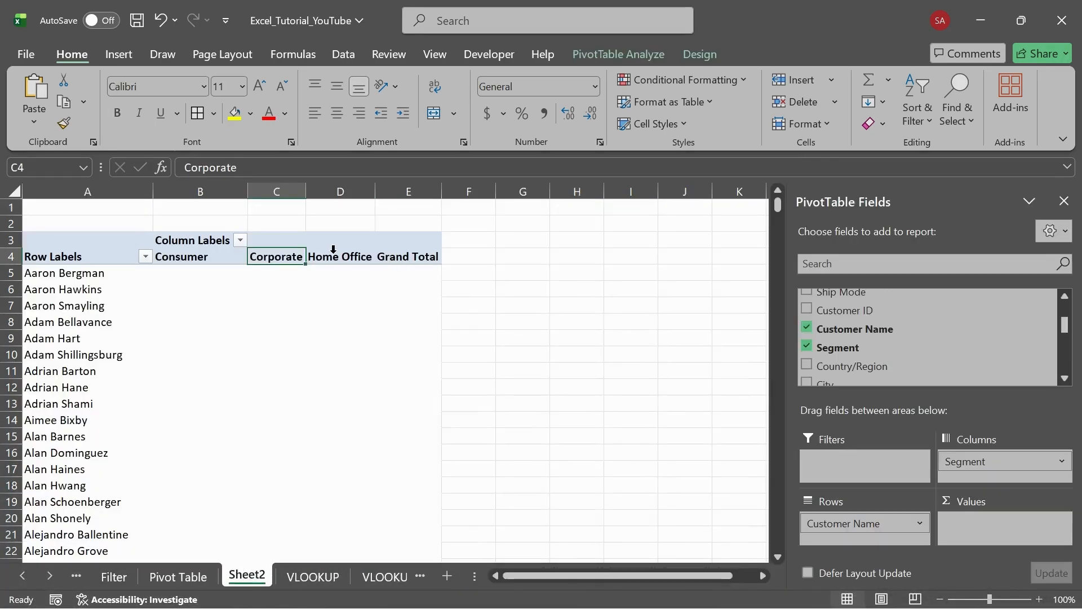
pyautogui.click(333, 250)
pyautogui.click(163, 249)
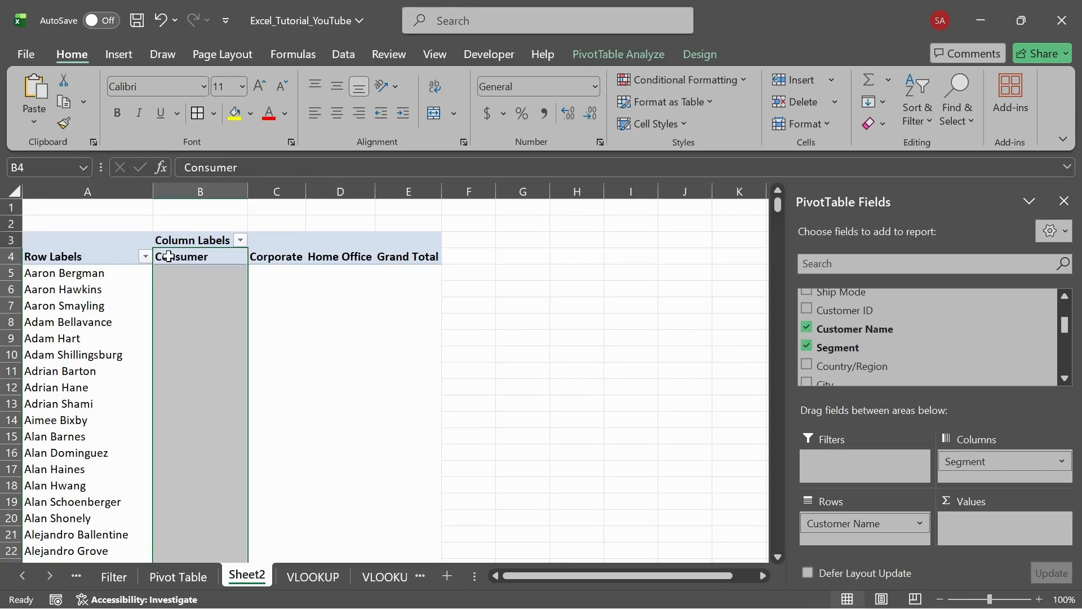
pyautogui.moveTo(168, 256); pyautogui.dragTo(363, 261)
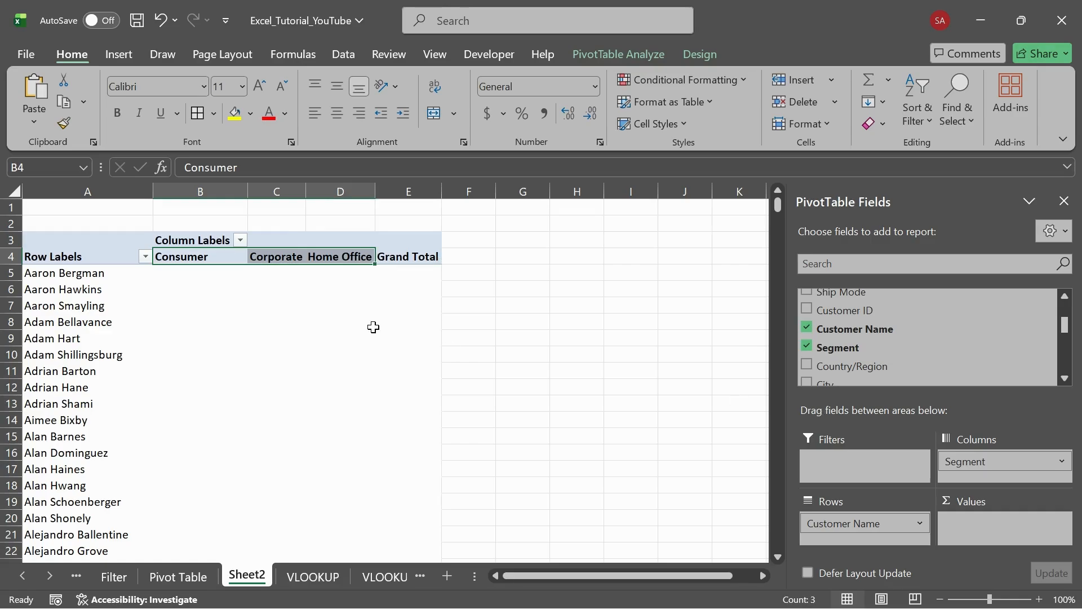
pyautogui.click(403, 256)
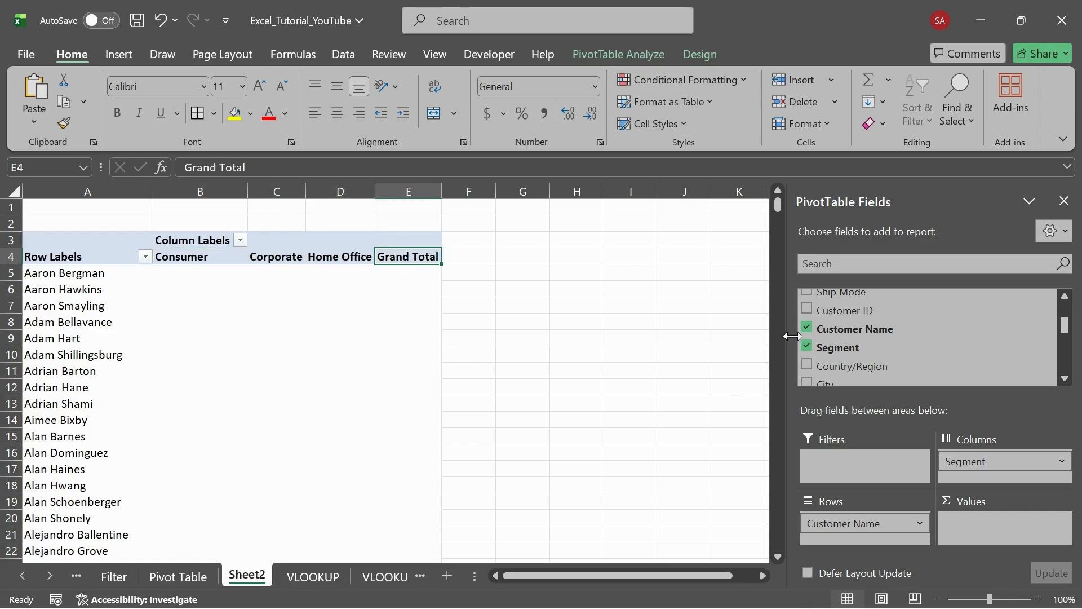
# - Add the Country/Region field to the Rows area beneath Customer Name and look through the nested rows
pyautogui.moveTo(851, 366); pyautogui.dragTo(834, 529)
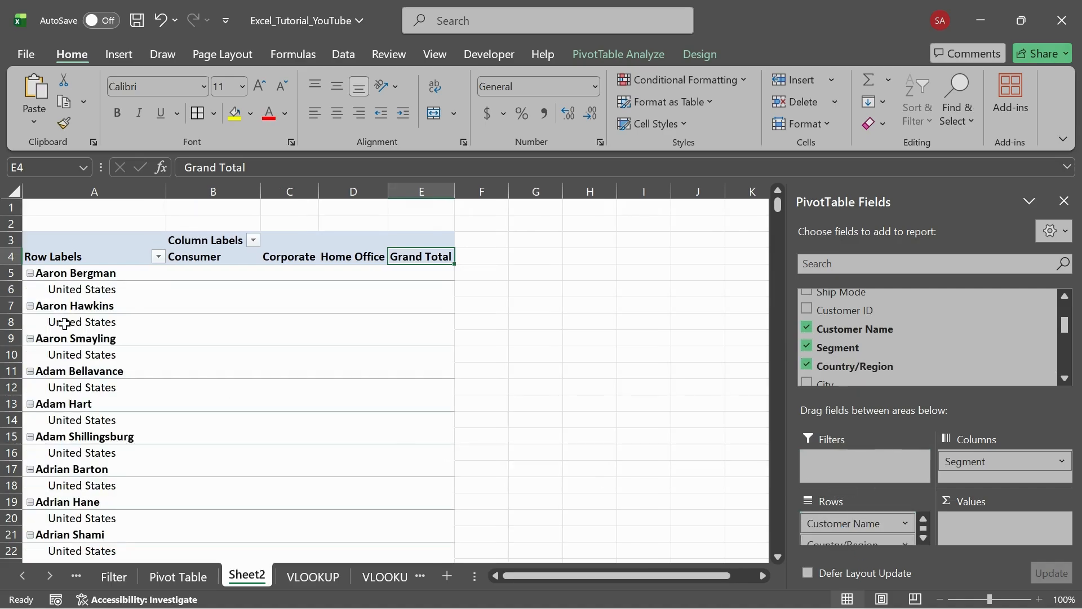
pyautogui.click(69, 290)
pyautogui.click(67, 376)
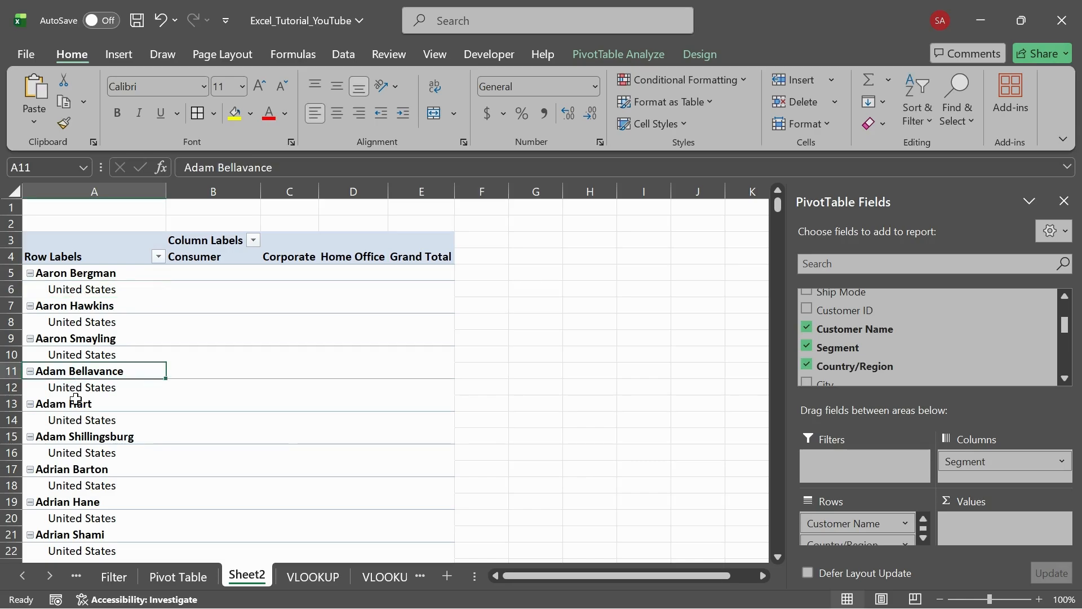
pyautogui.scroll(-3, 76, 399)
pyautogui.scroll(3, 196, 541)
# - Remove the Country/Region field from the Rows area
pyautogui.click(840, 541)
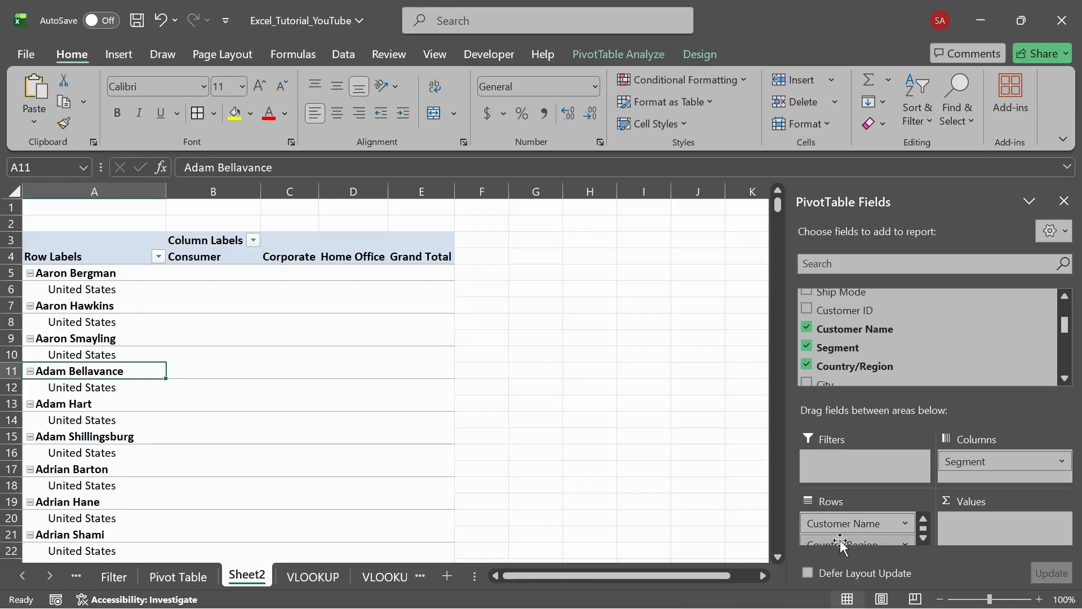
pyautogui.click(846, 541)
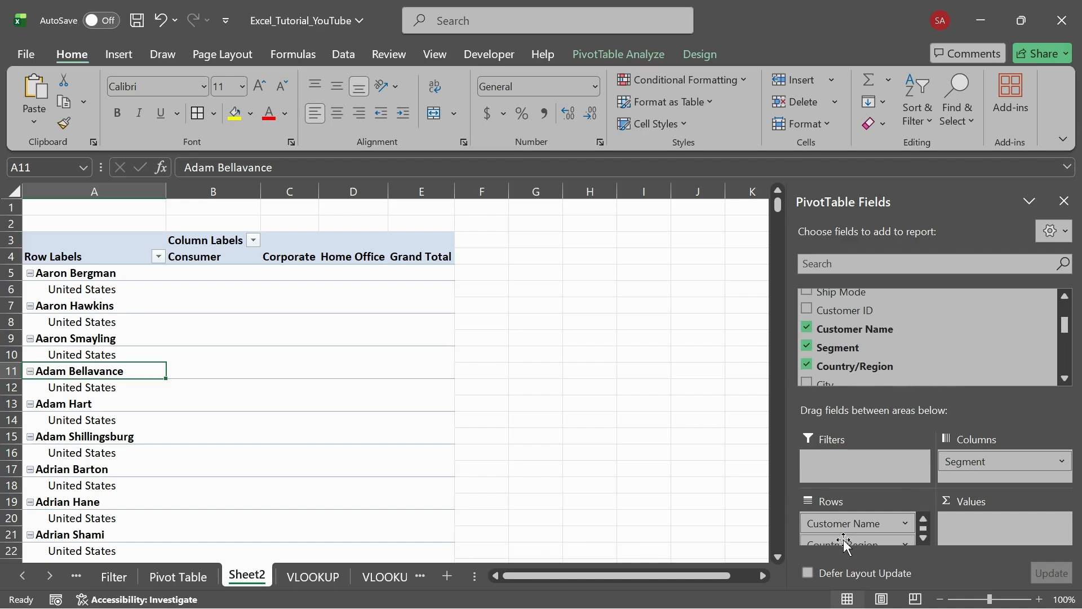
pyautogui.click(837, 538)
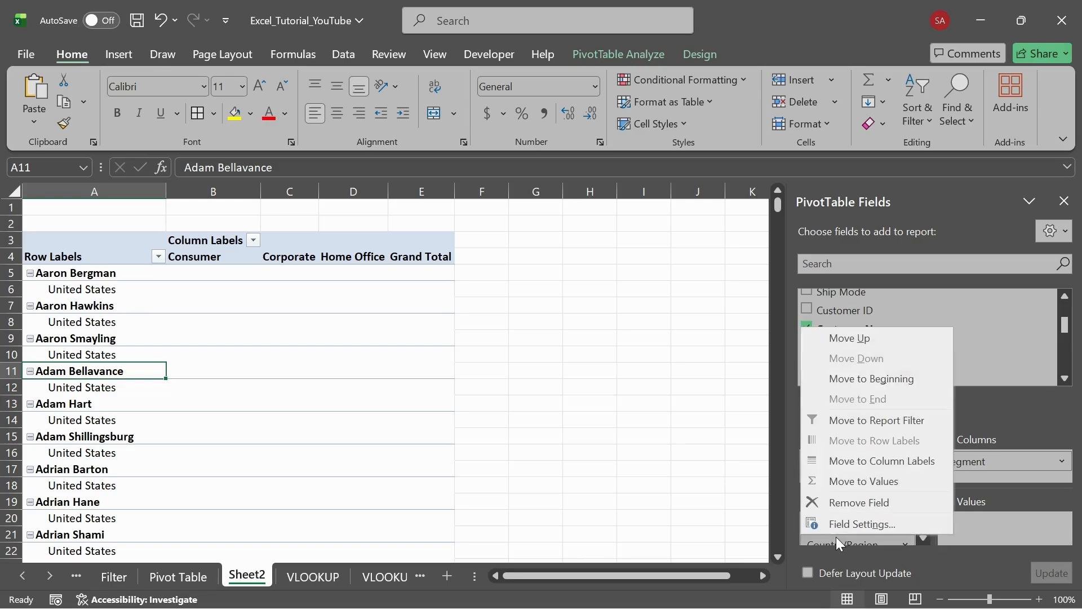
pyautogui.click(840, 503)
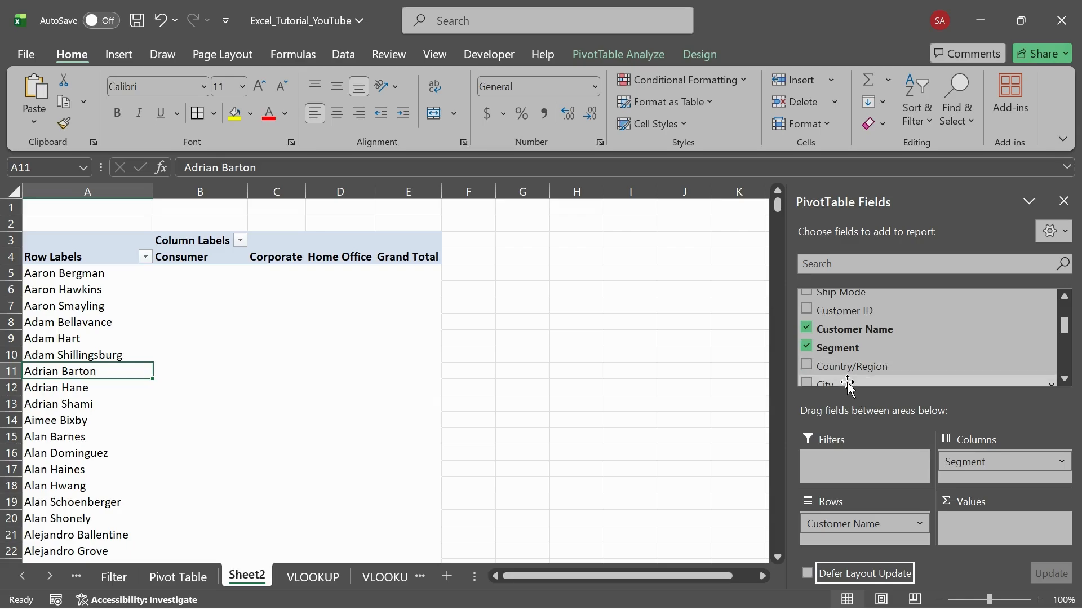
# - Add the City field to the Rows area beneath Customer Name, and collapse and re-expand the first customer's cities
pyautogui.moveTo(849, 383); pyautogui.dragTo(852, 538)
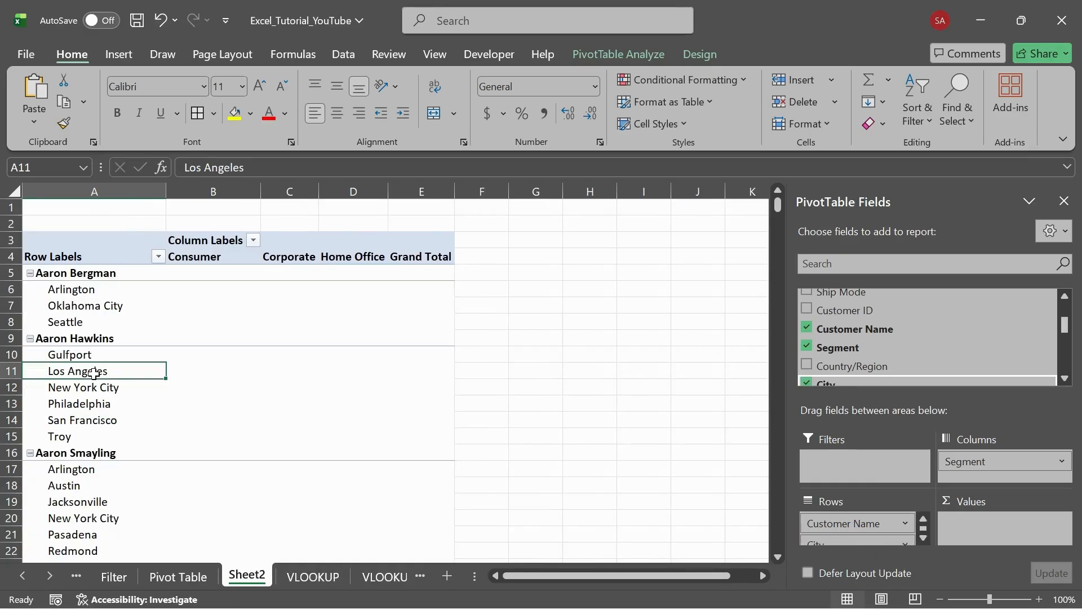
pyautogui.click(31, 273)
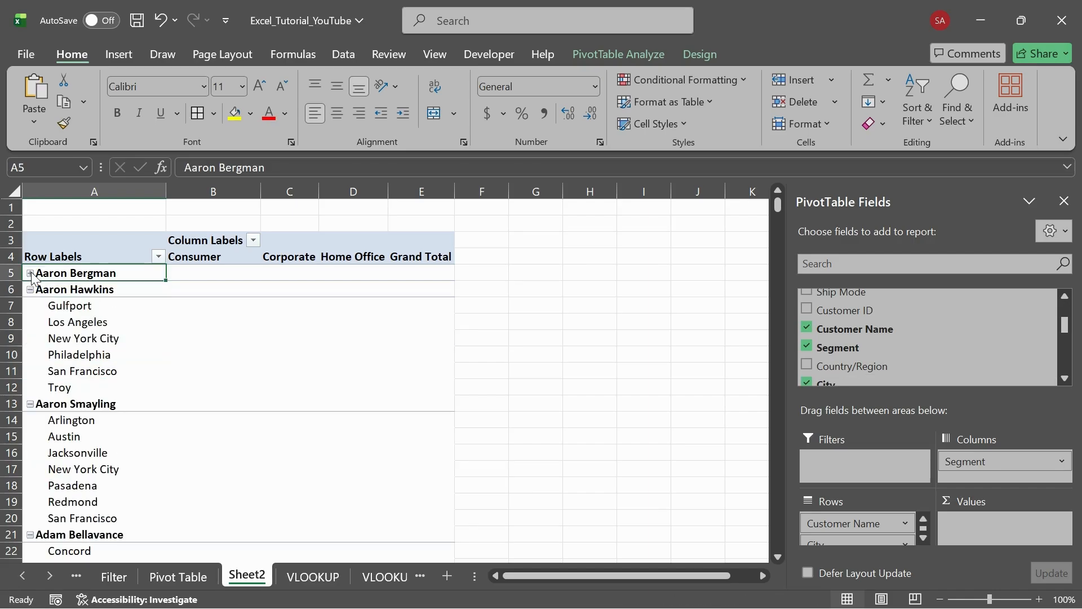
pyautogui.click(30, 273)
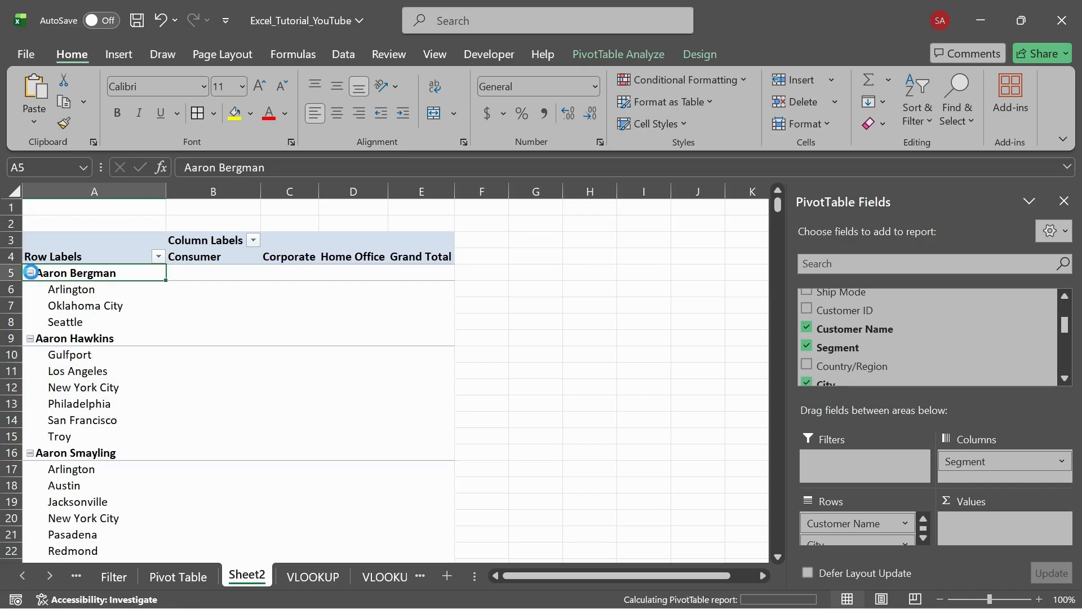
pyautogui.click(30, 273)
pyautogui.click(30, 273)
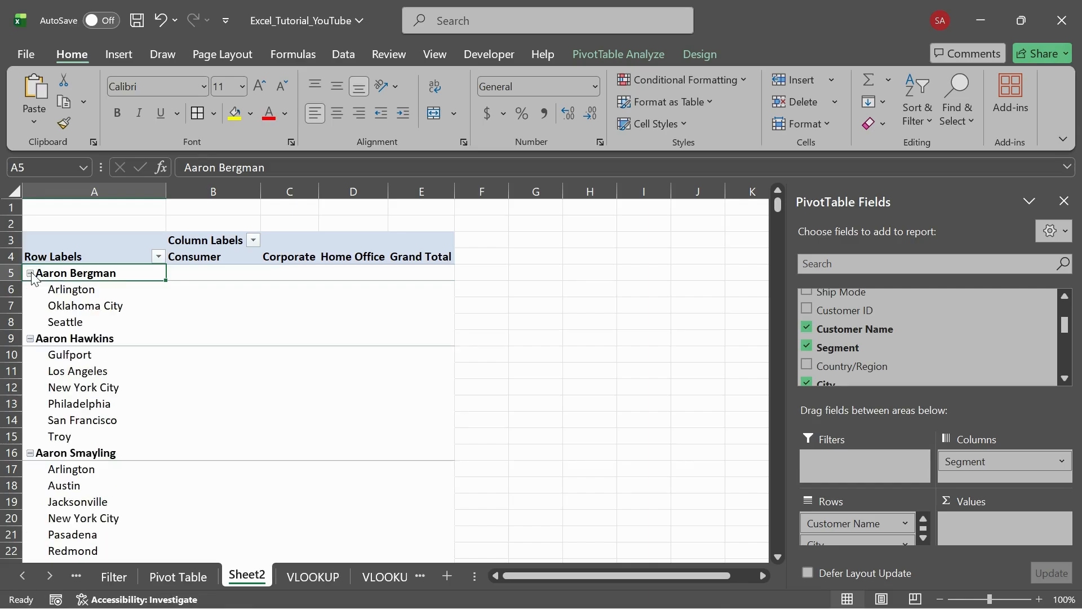
pyautogui.click(30, 273)
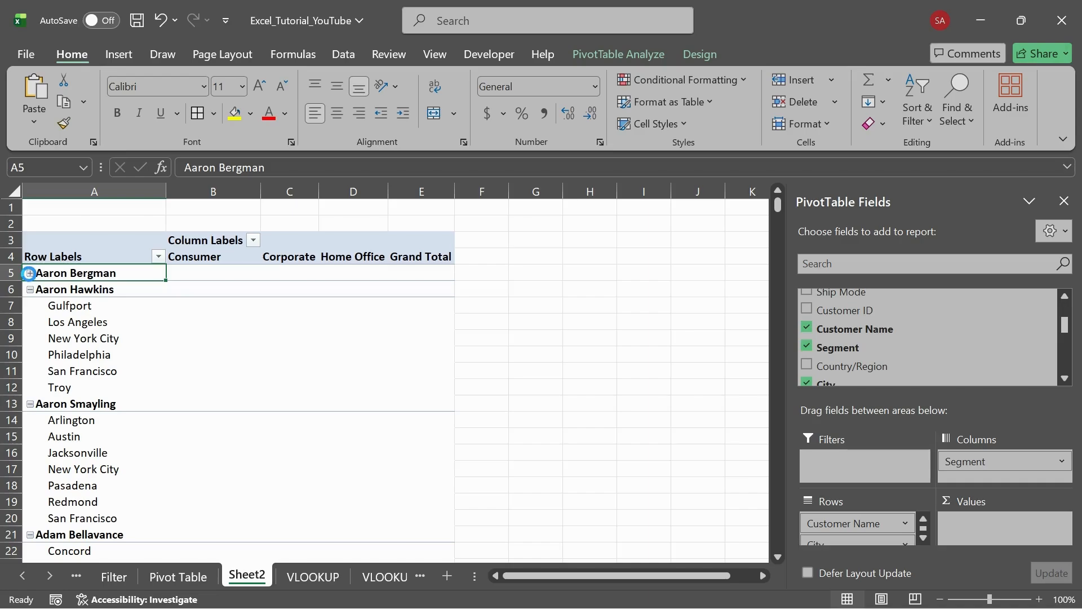
pyautogui.click(30, 273)
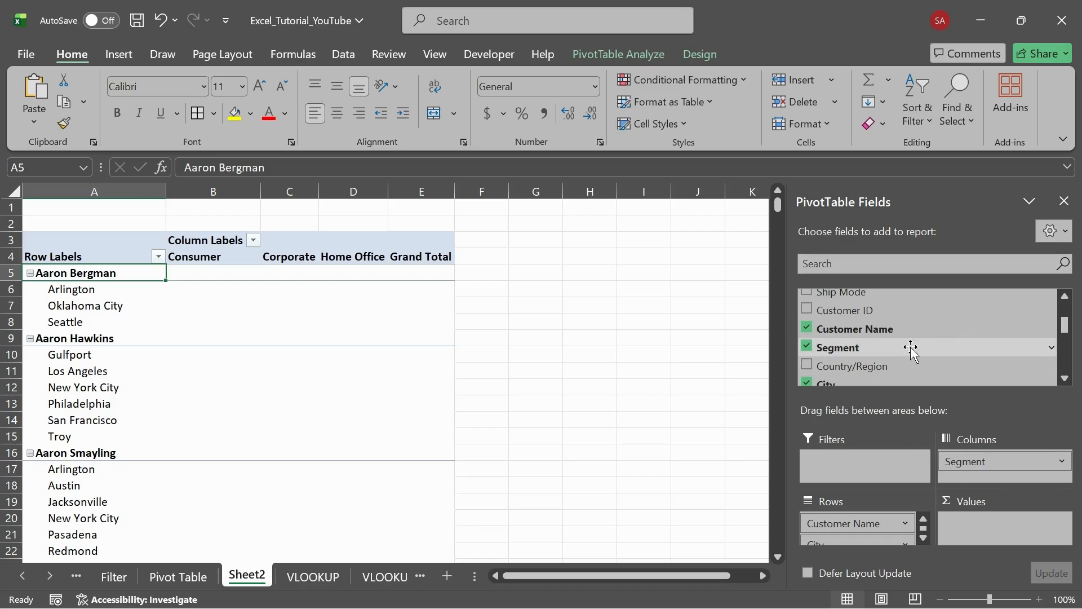
# - Add the Sales Amount field to the PivotTable's Values area
pyautogui.scroll(-3, 911, 347)
pyautogui.scroll(-3, 912, 349)
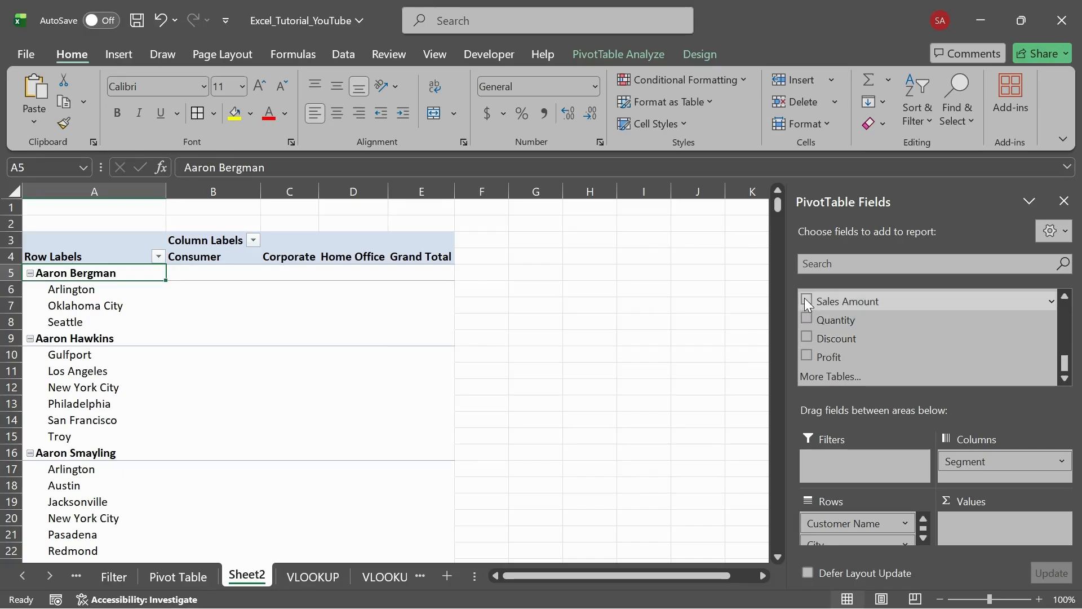
pyautogui.moveTo(804, 298); pyautogui.dragTo(991, 524)
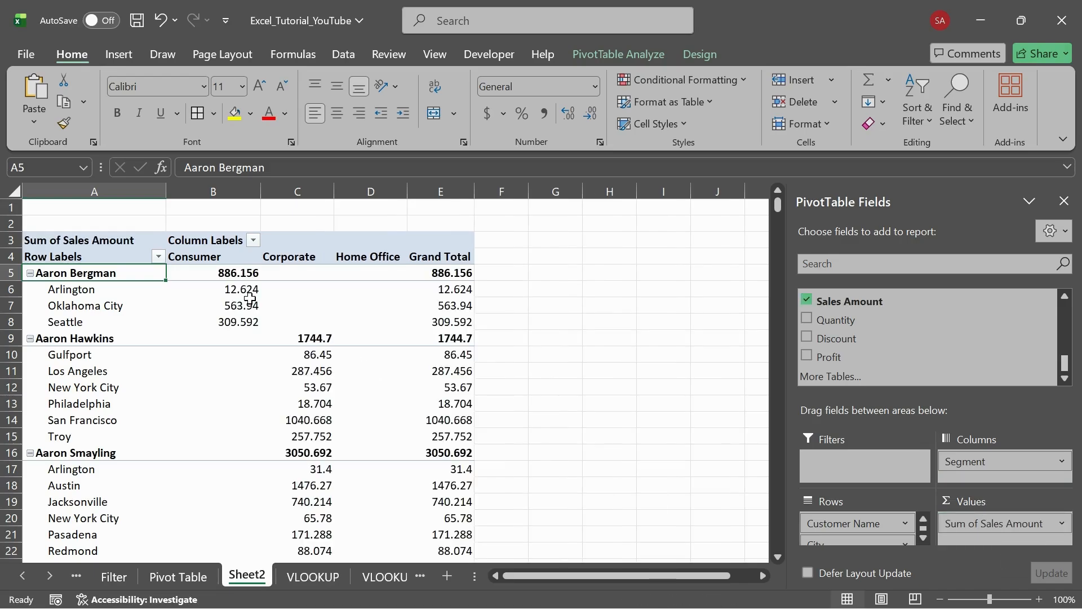
# - Change the value field settings of Sales Amount to summarize by Average
pyautogui.click(997, 530)
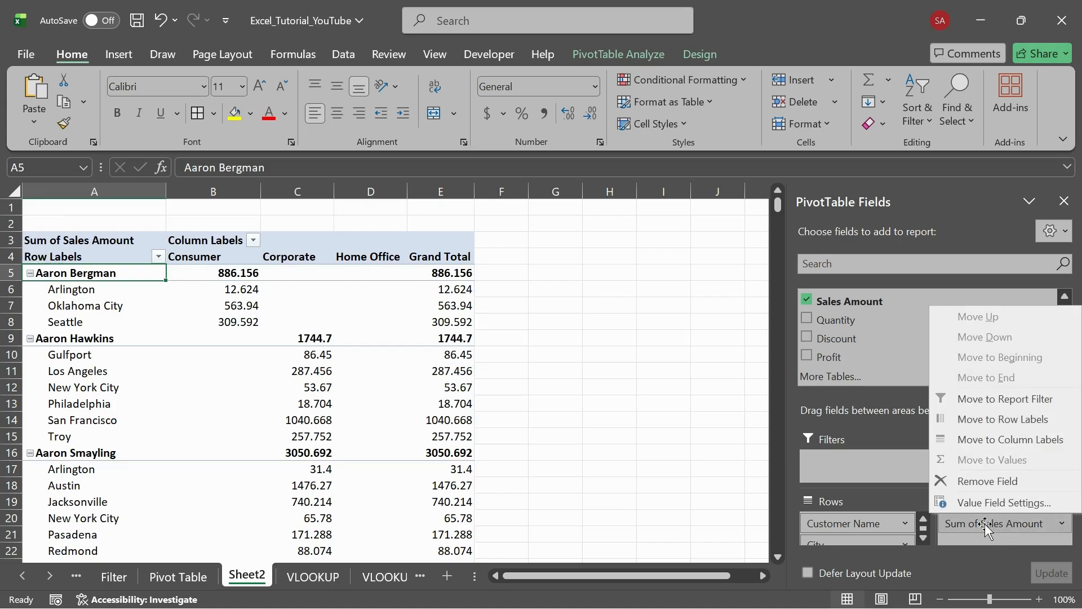
pyautogui.click(987, 527)
pyautogui.click(986, 527)
pyautogui.click(985, 502)
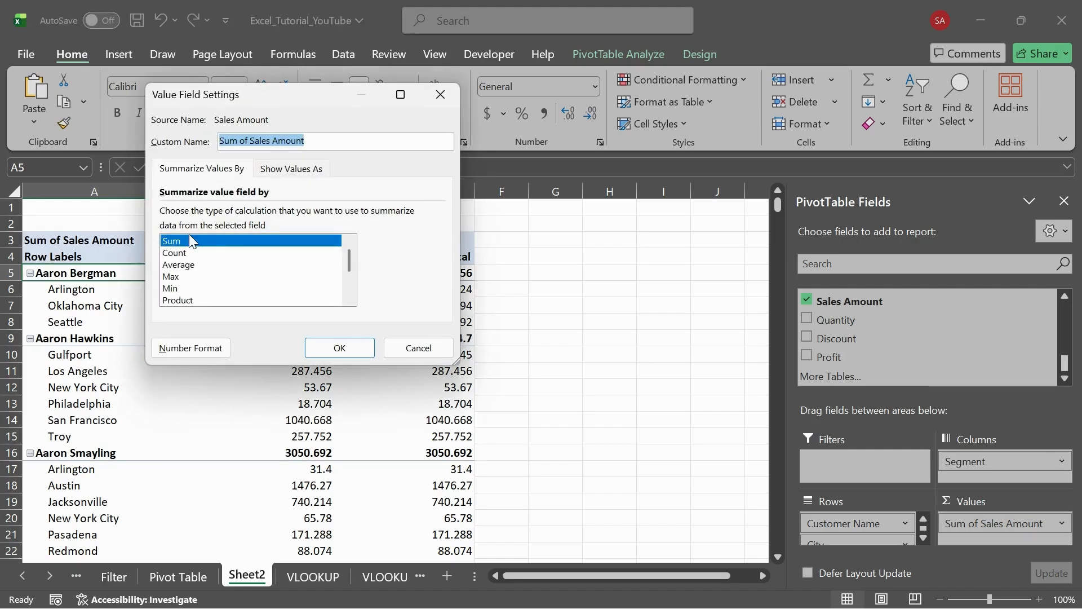
pyautogui.click(189, 252)
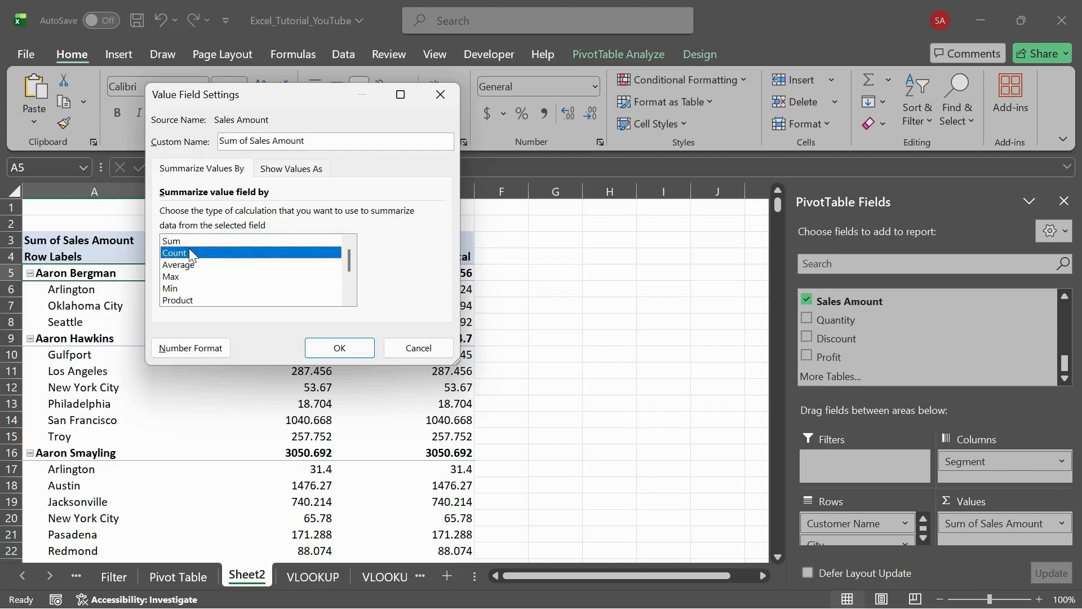
pyautogui.click(186, 266)
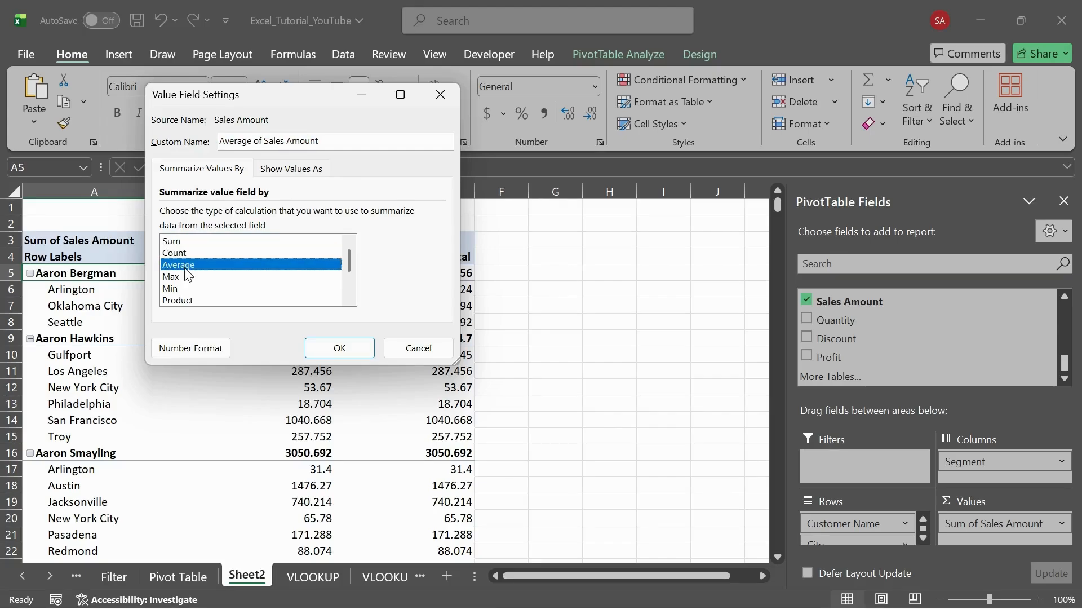
pyautogui.click(340, 348)
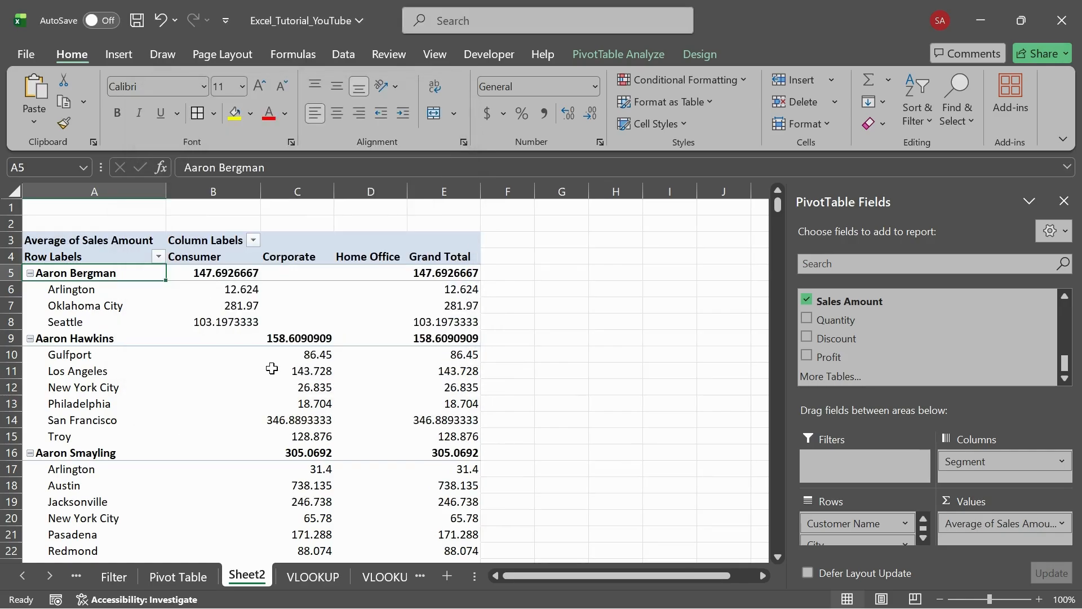
# - Set the Sales Amount value field back to summarize by Sum and look through the customer and city amounts
pyautogui.click(1062, 525)
pyautogui.click(1003, 501)
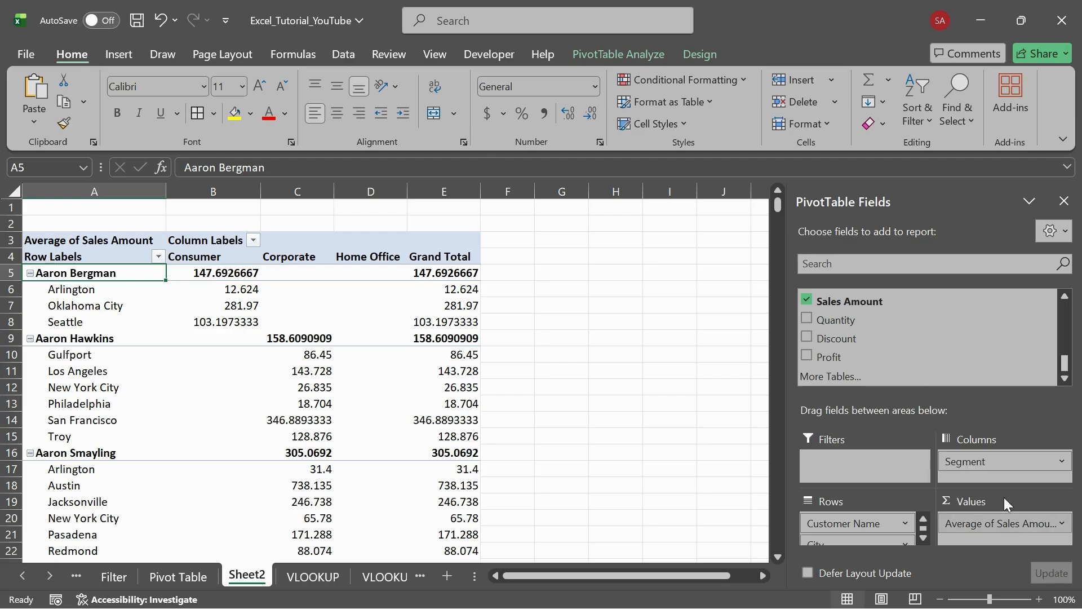
pyautogui.click(218, 240)
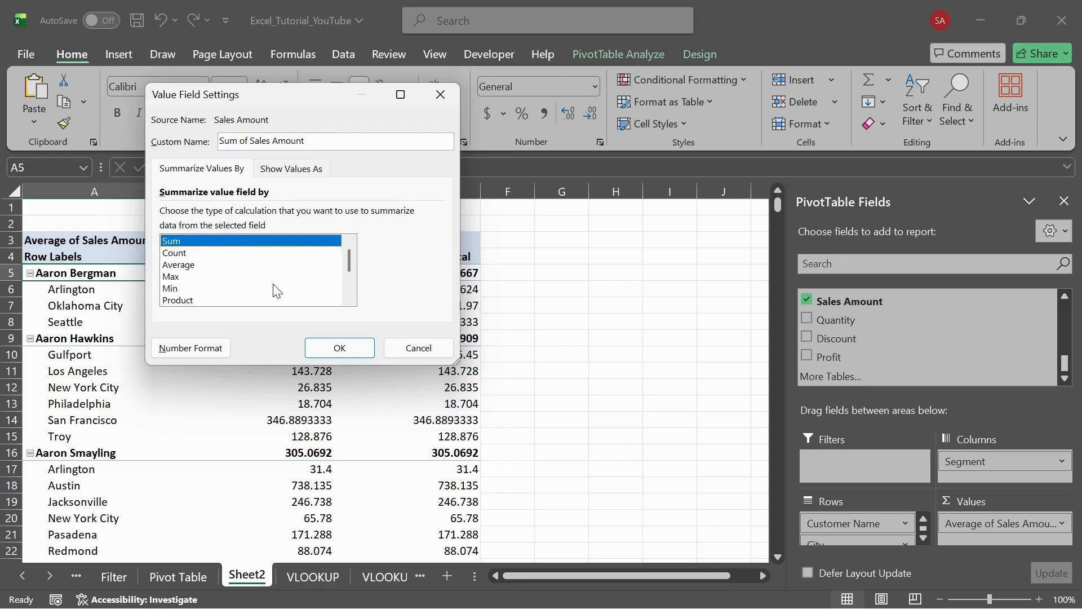
pyautogui.click(338, 349)
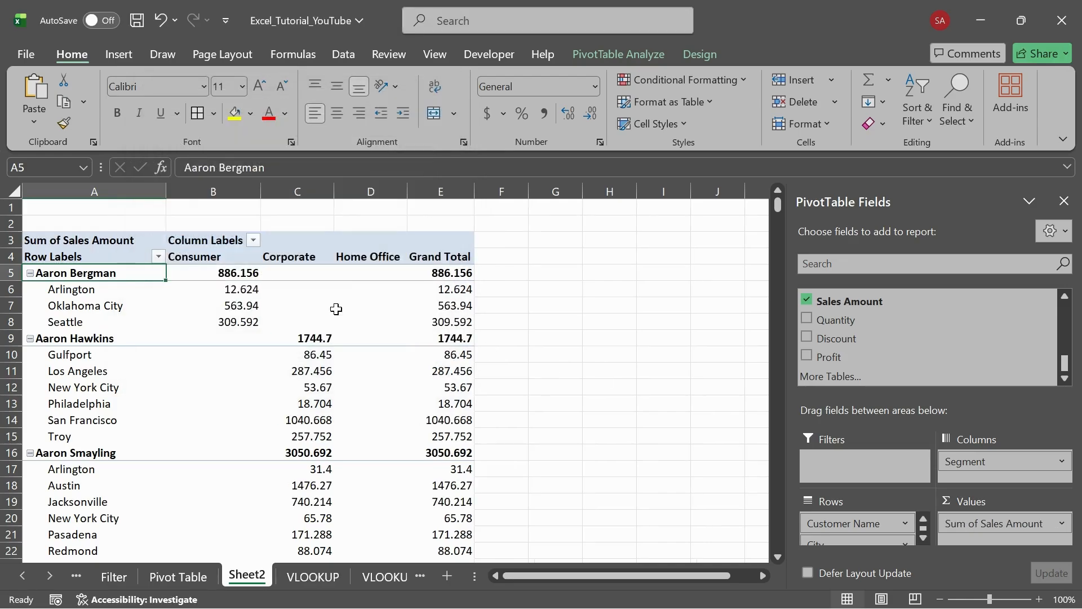
pyautogui.scroll(-10, 398, 451)
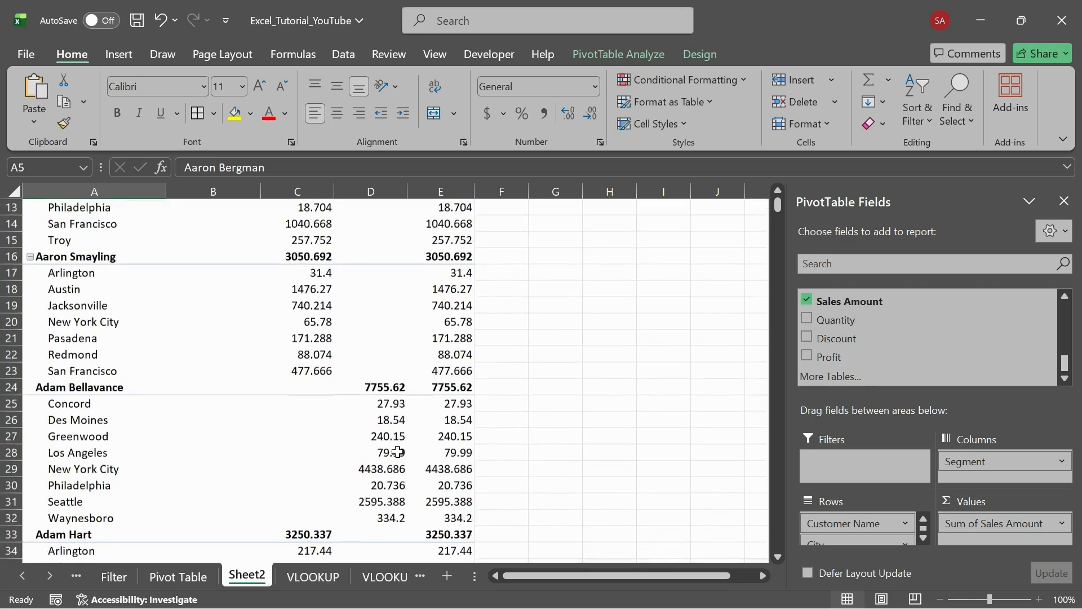
pyautogui.scroll(10, 398, 451)
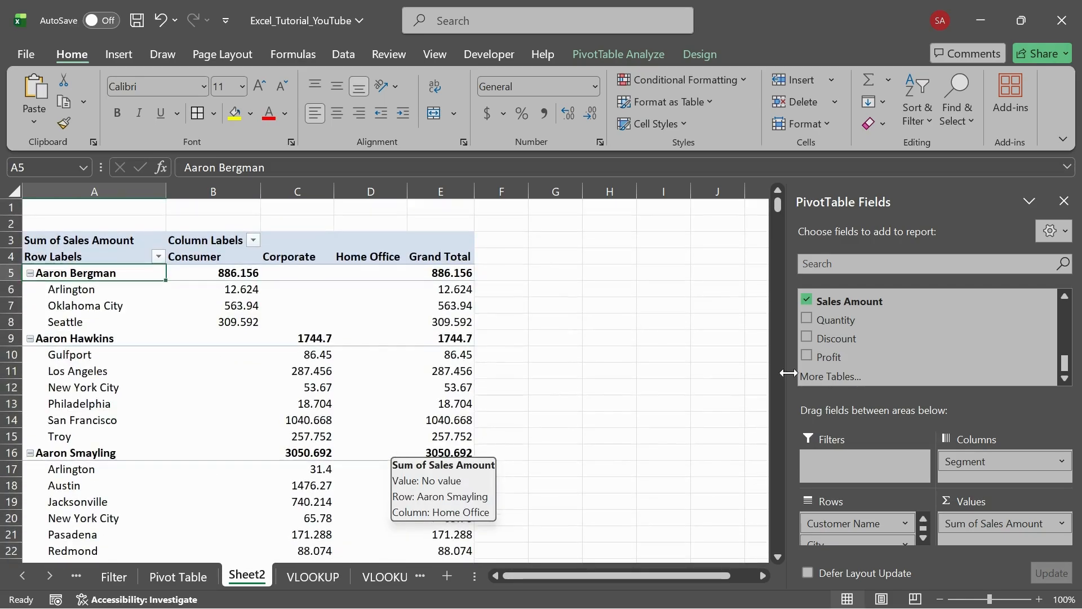
# - Add the Quantity and Profit fields to the PivotTable's Values area alongside Sales Amount
pyautogui.moveTo(834, 324); pyautogui.dragTo(972, 533)
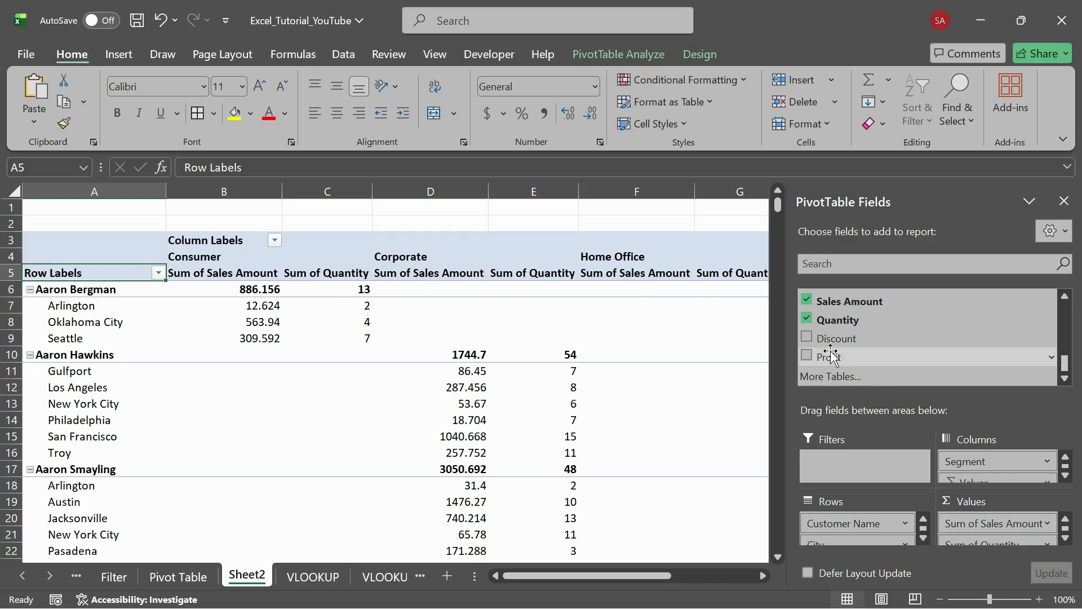
pyautogui.moveTo(827, 357); pyautogui.dragTo(974, 540)
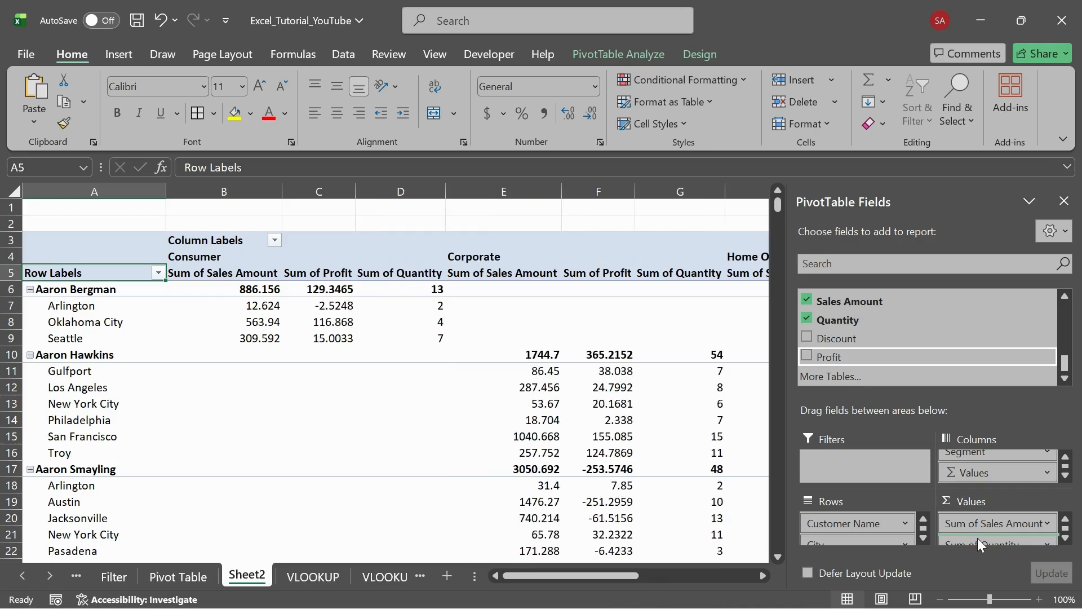
# - Remove the Quantity field from the Values area and look through the sales amount and profit sums
pyautogui.scroll(-1, 1054, 540)
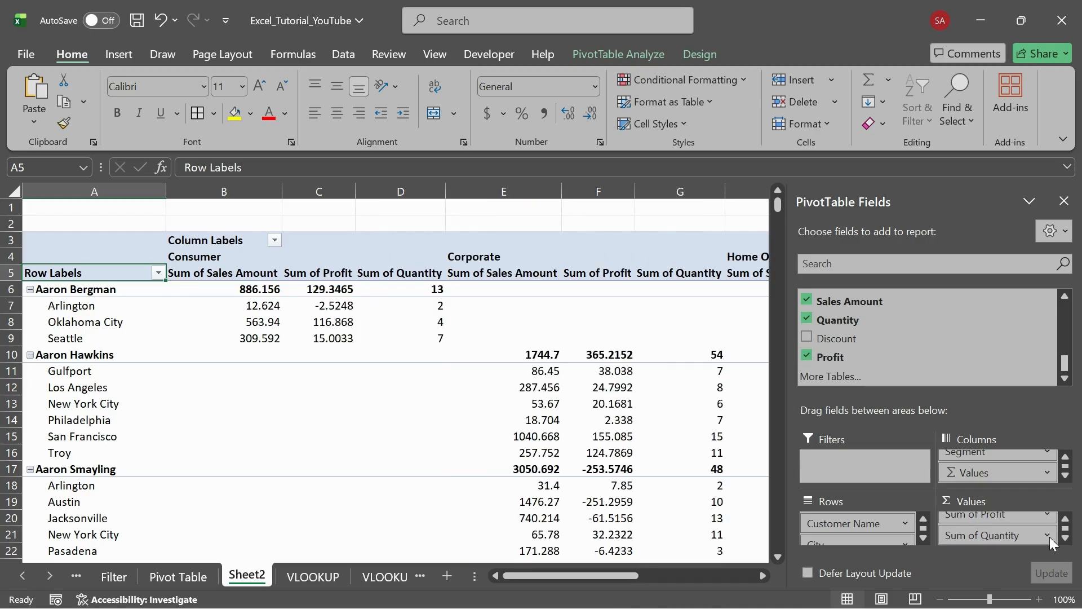
pyautogui.click(988, 536)
pyautogui.click(987, 536)
pyautogui.click(986, 536)
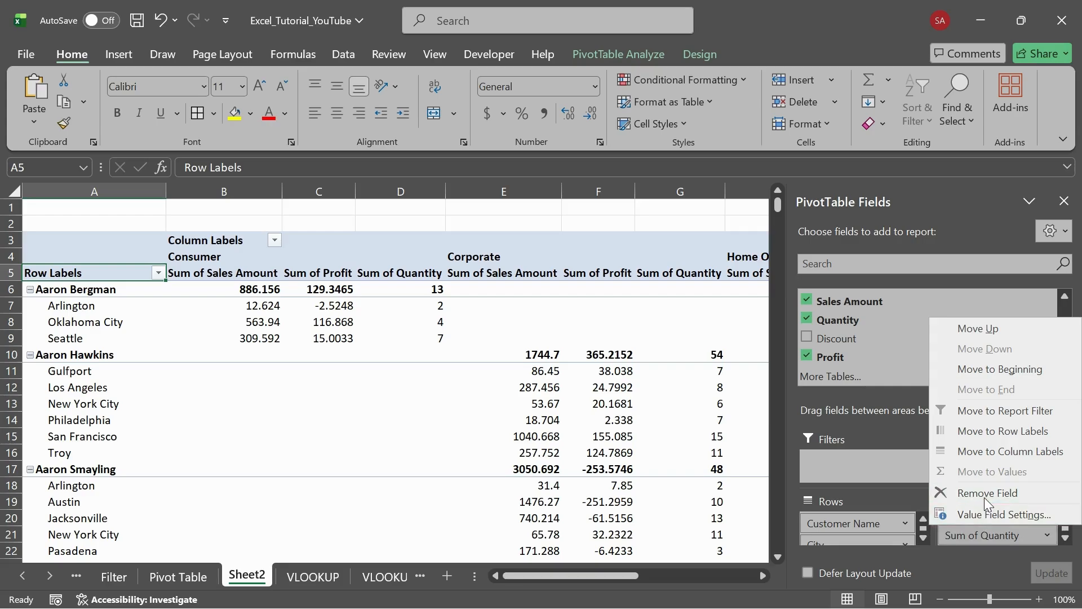
pyautogui.click(987, 493)
pyautogui.hscroll(2, 560, 390)
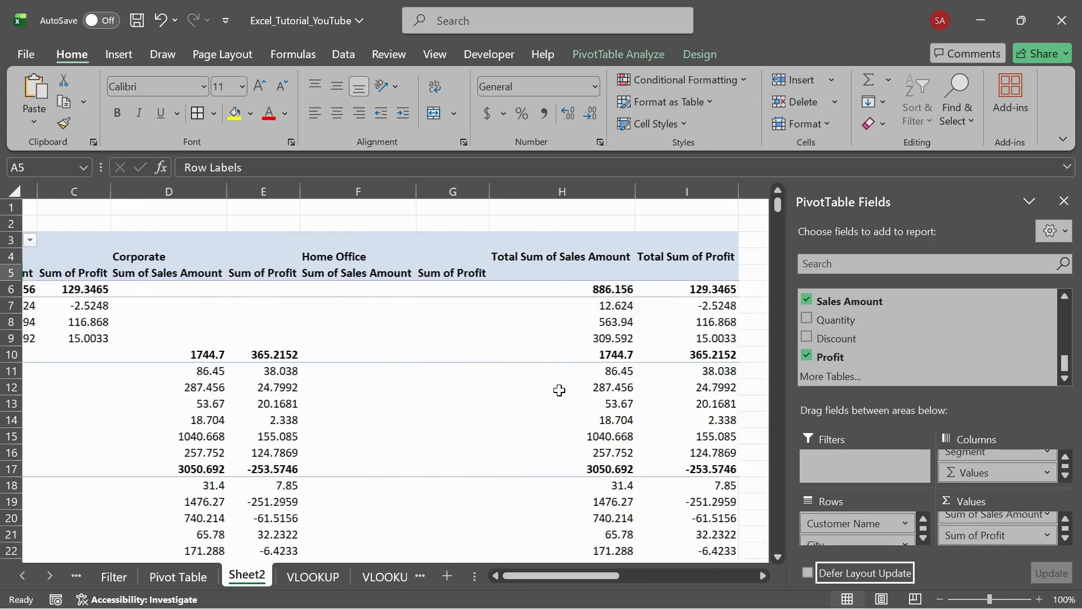
pyautogui.hscroll(2, 560, 390)
pyautogui.hscroll(-5, 560, 391)
pyautogui.scroll(-1, 560, 391)
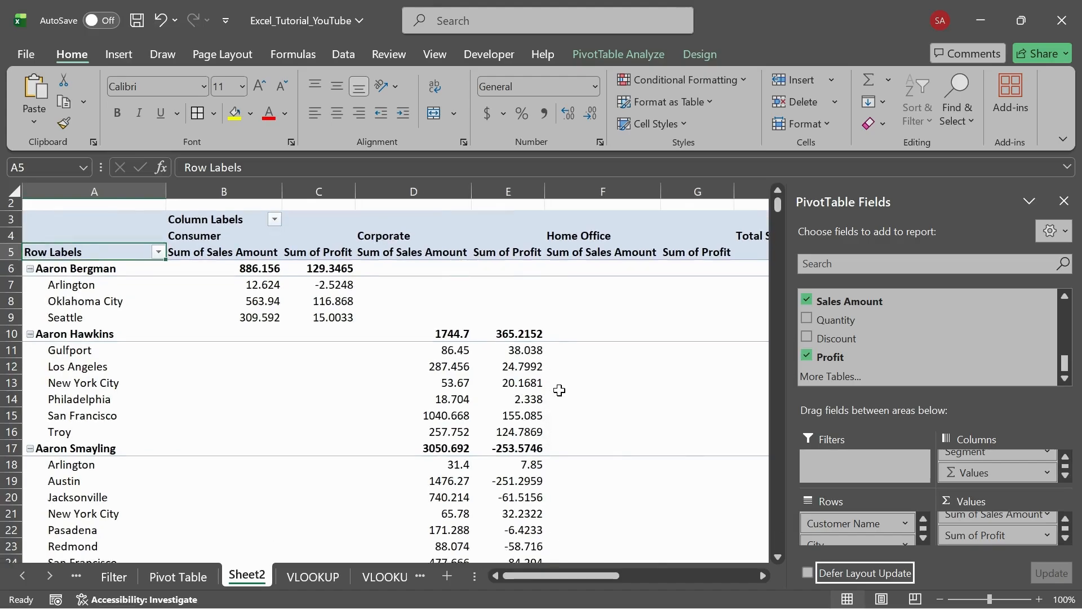
pyautogui.scroll(-8, 560, 390)
pyautogui.scroll(9, 559, 387)
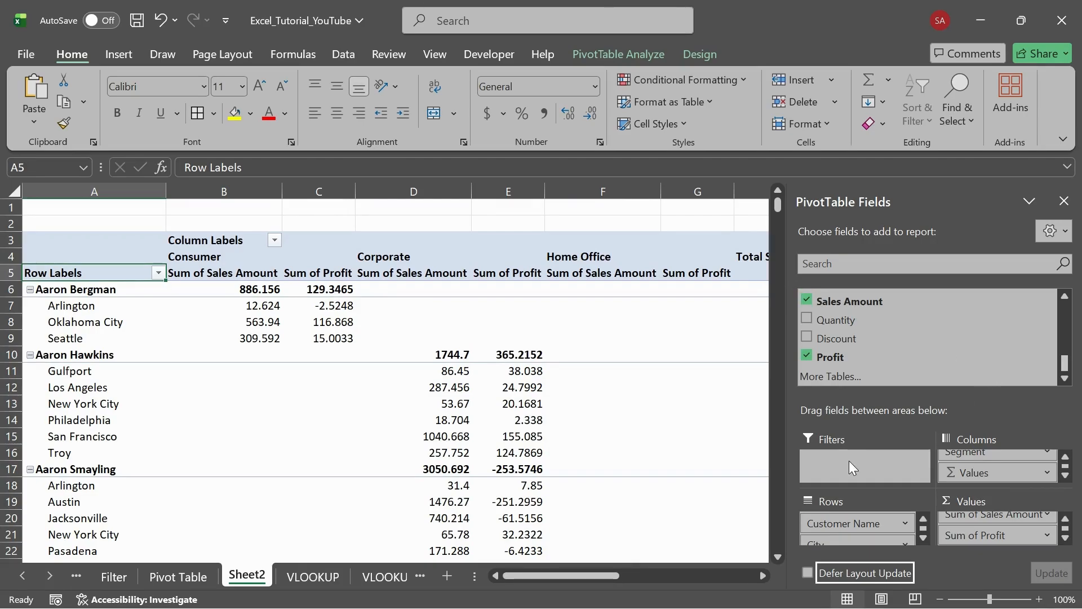
# - Add the Region field to the PivotTable's Filters area
pyautogui.scroll(3, 859, 355)
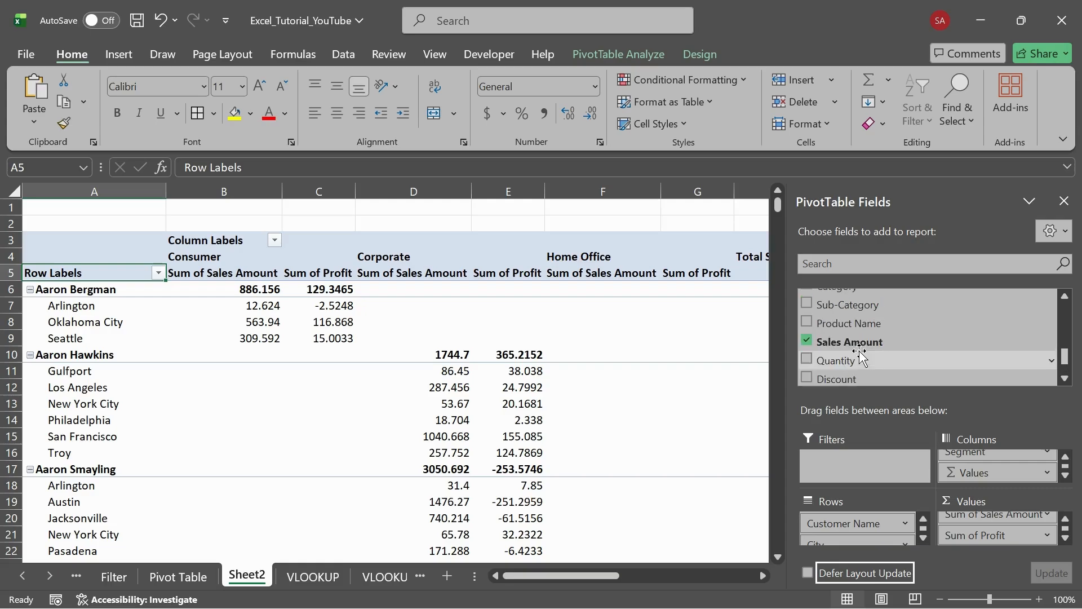
pyautogui.scroll(1, 863, 355)
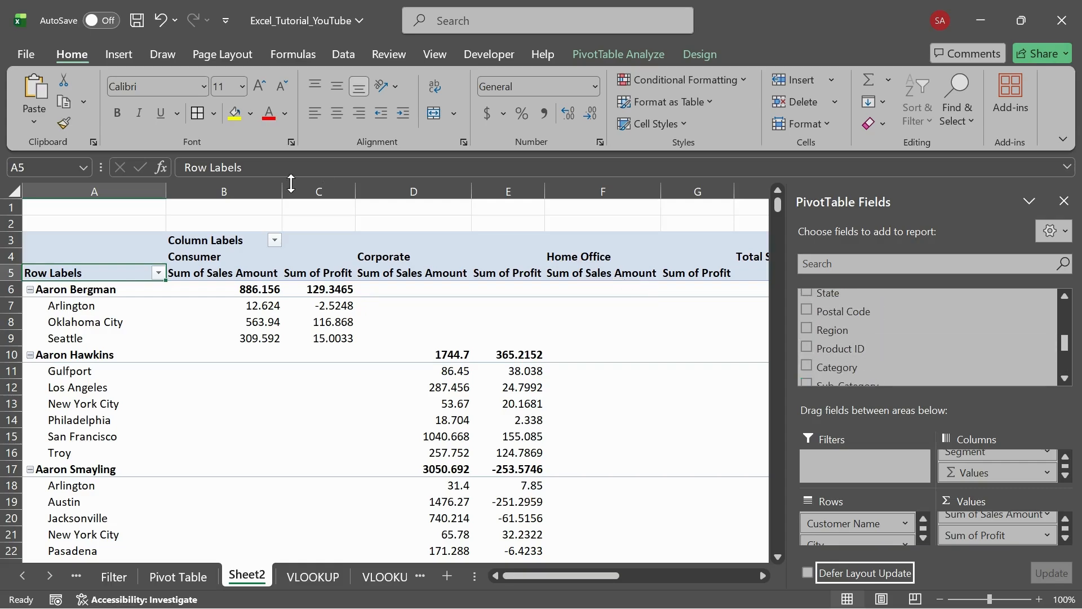
pyautogui.scroll(1, 925, 338)
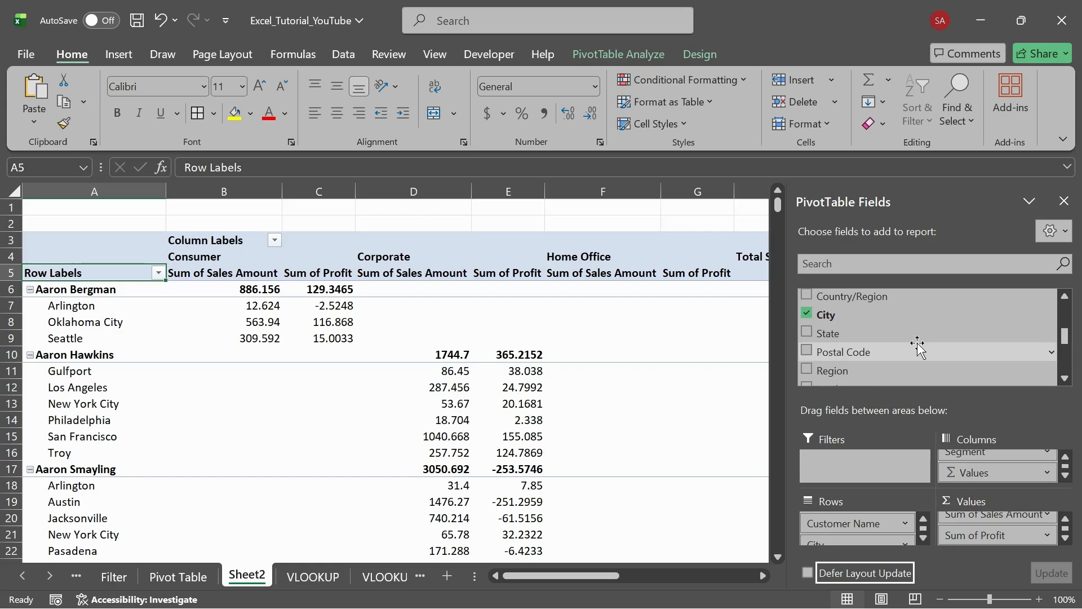
pyautogui.moveTo(834, 369); pyautogui.dragTo(832, 476)
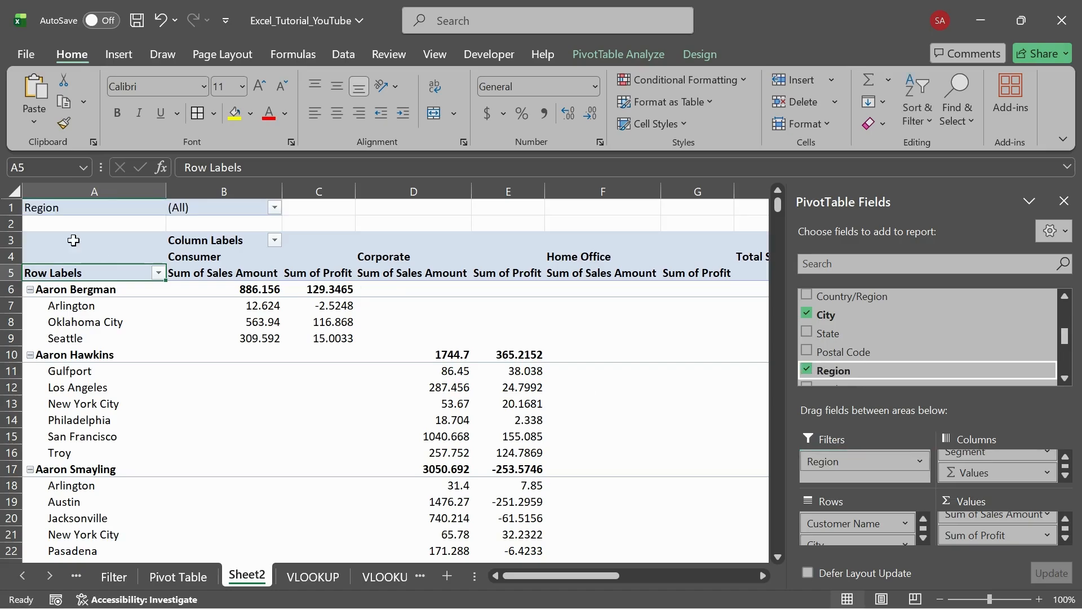
# - Filter the PivotTable's Region field to Central and look through the customer rows
pyautogui.click(275, 208)
pyautogui.click(273, 207)
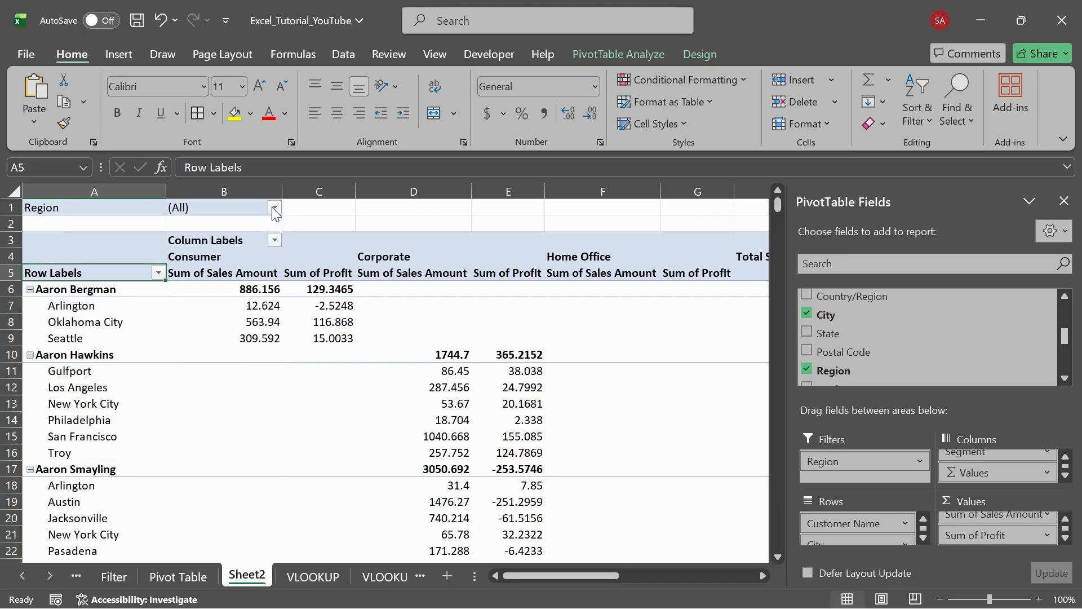
pyautogui.click(274, 207)
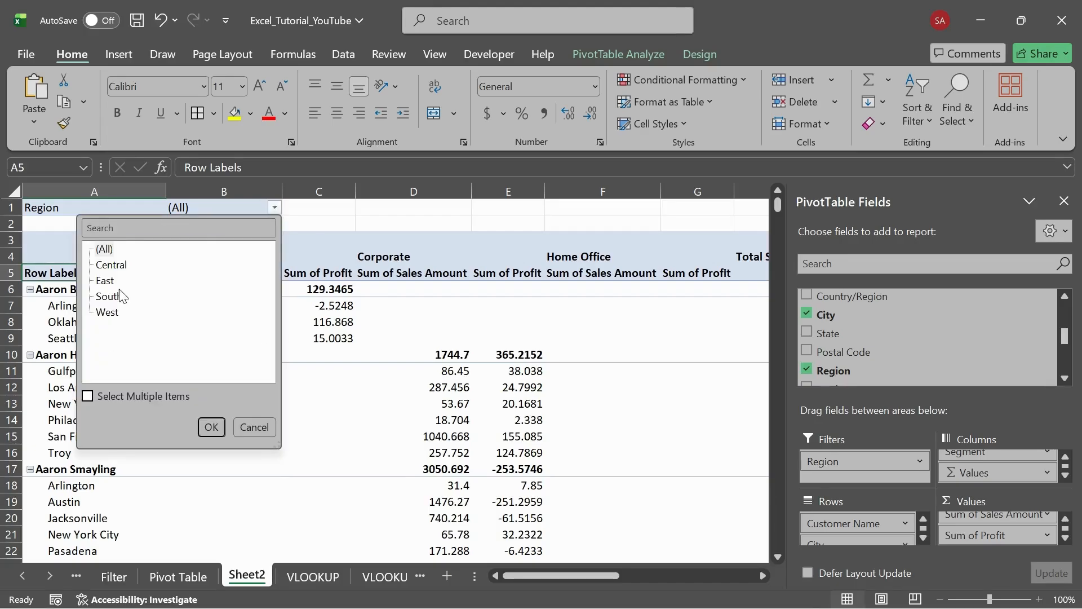
pyautogui.click(113, 265)
pyautogui.click(208, 430)
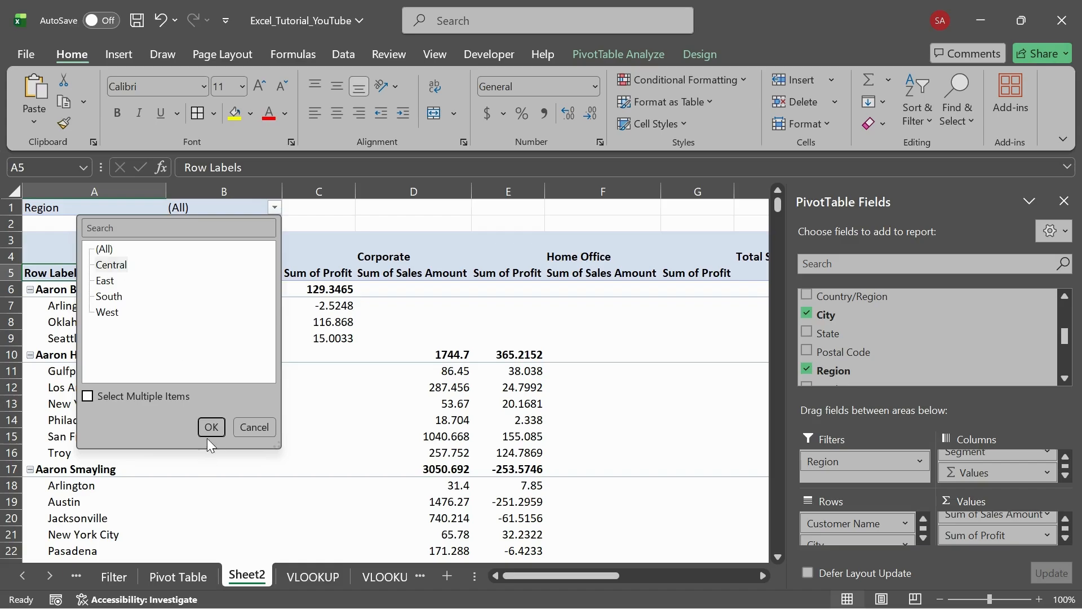
pyautogui.click(114, 265)
pyautogui.click(209, 429)
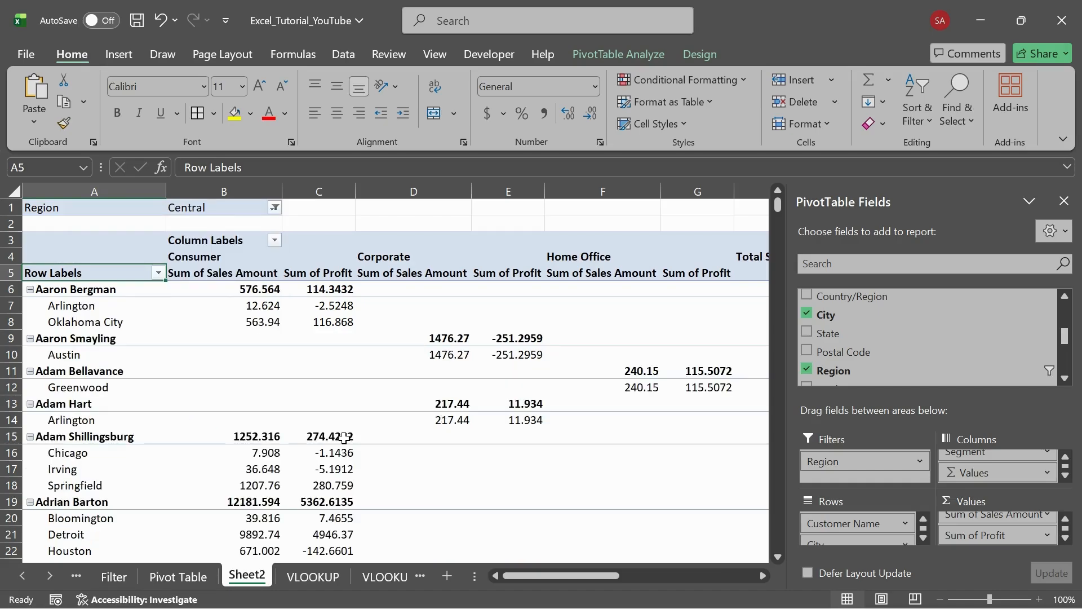
pyautogui.scroll(-1, 284, 456)
pyautogui.scroll(-15, 284, 456)
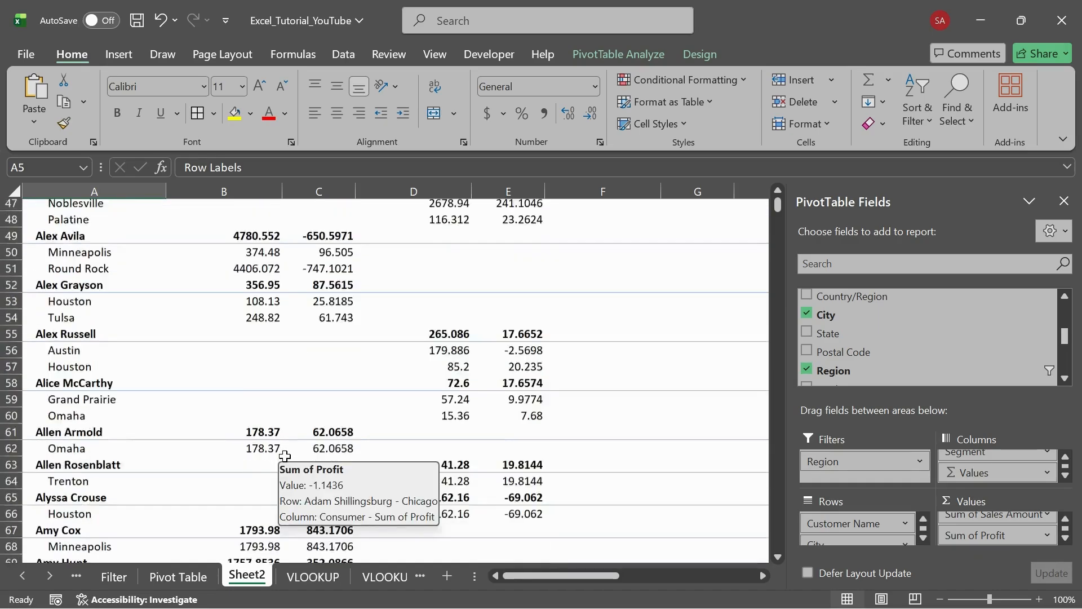
pyautogui.scroll(16, 285, 456)
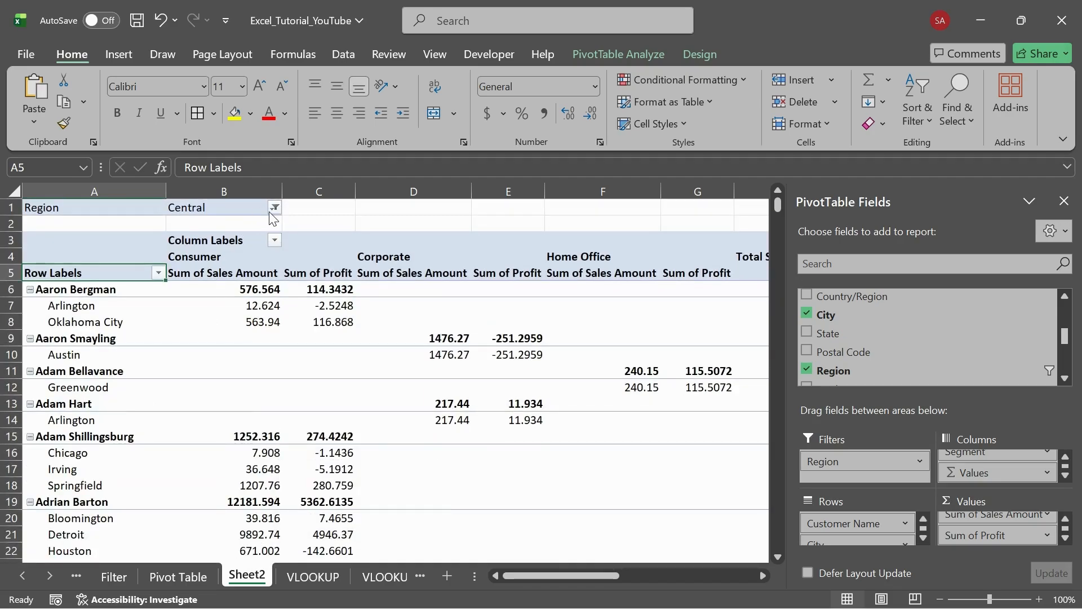
# - Switch the Region report filter to South and view the filtered PivotTable
pyautogui.click(273, 208)
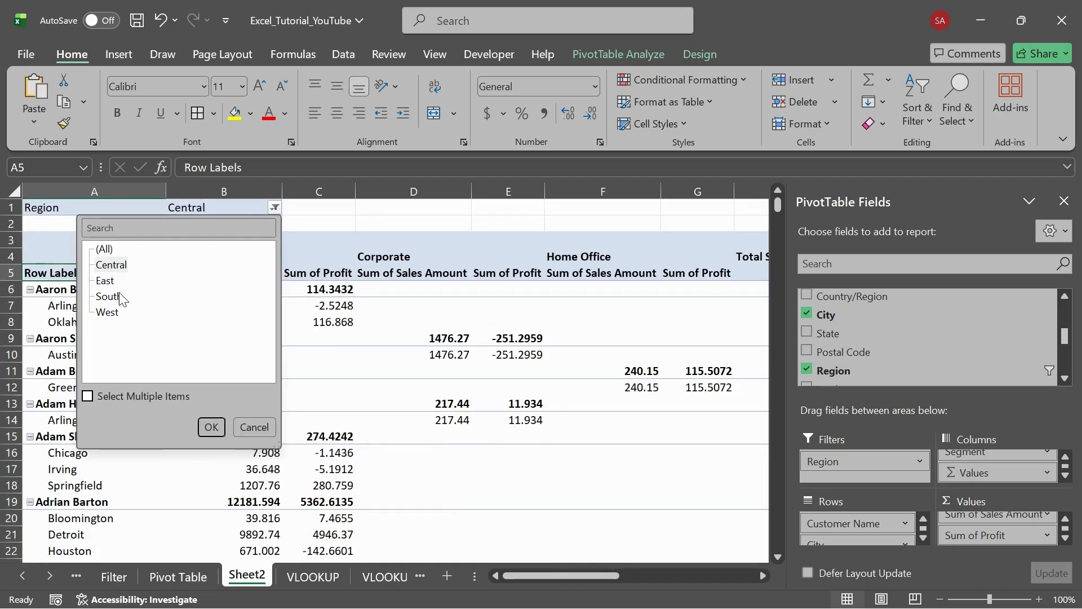
pyautogui.click(110, 297)
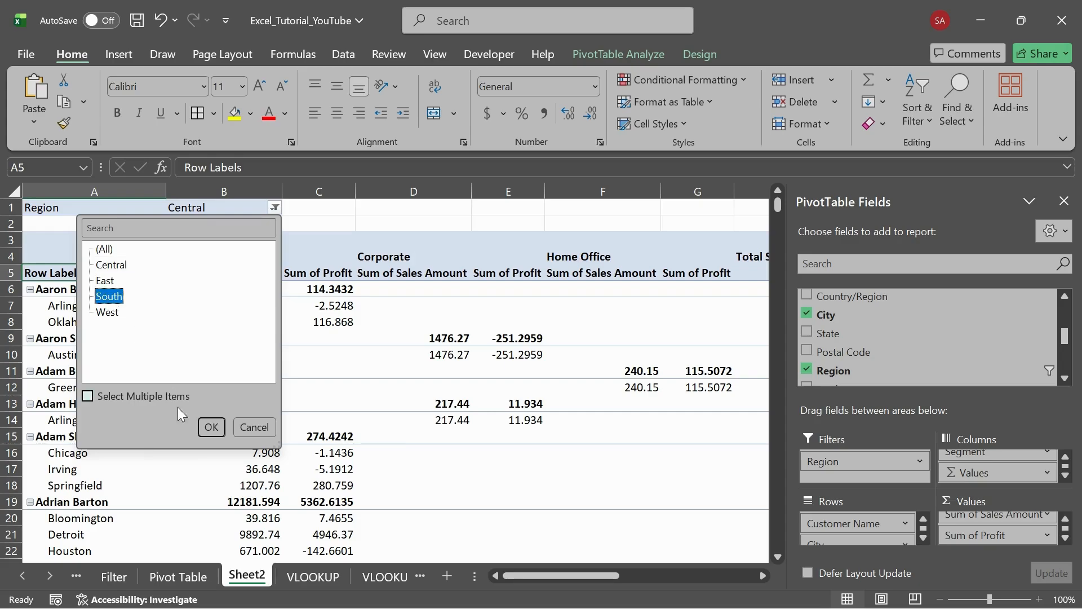
pyautogui.click(212, 427)
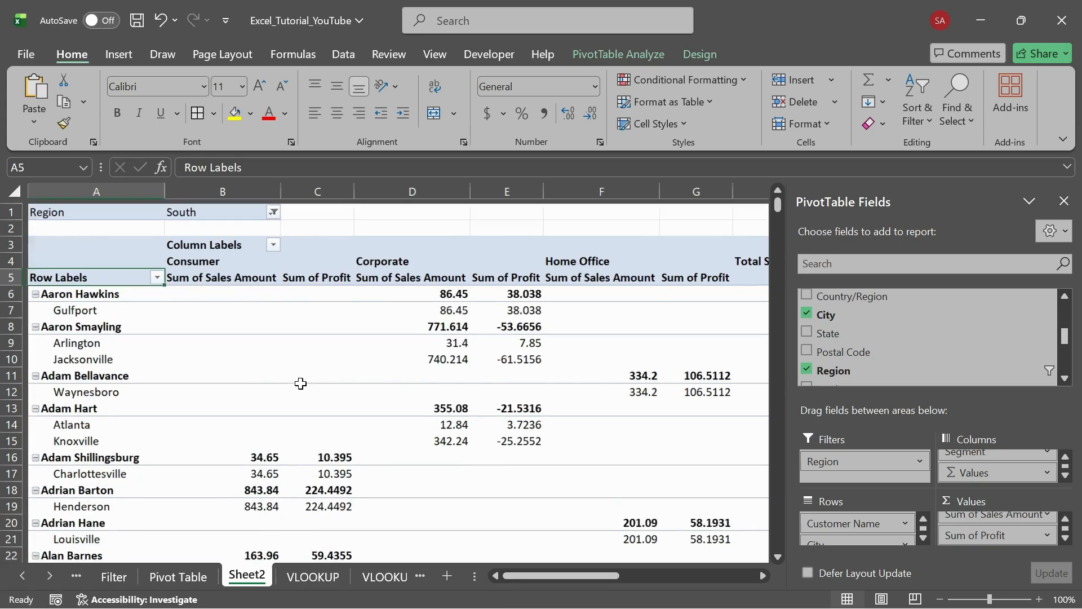
pyautogui.hscroll(1, 301, 383)
pyautogui.hscroll(-1, 301, 383)
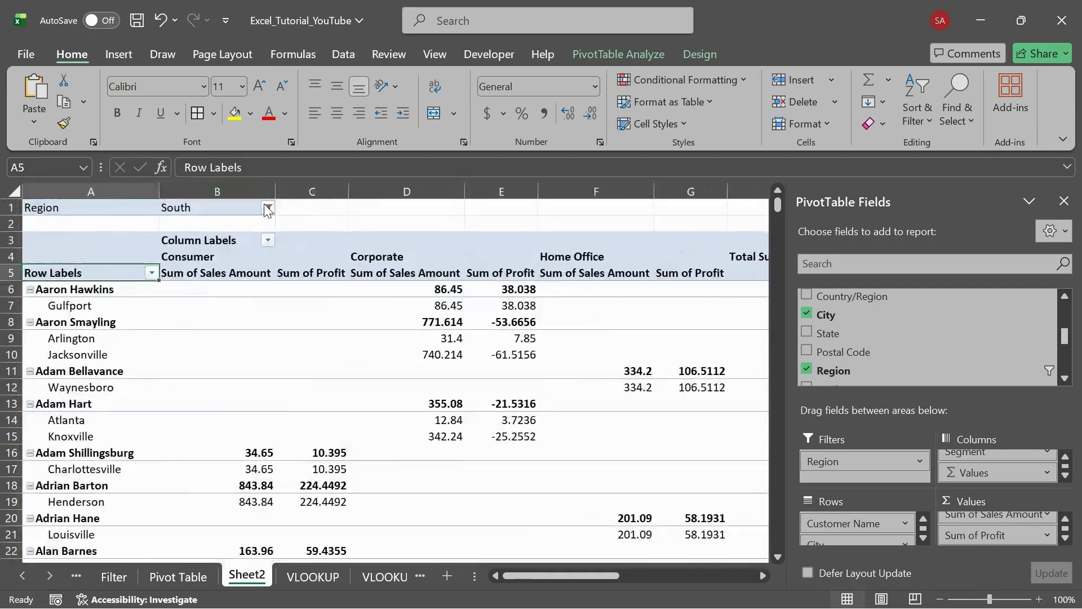
# - Set the Region report filter back to (All)
pyautogui.click(268, 209)
pyautogui.click(100, 250)
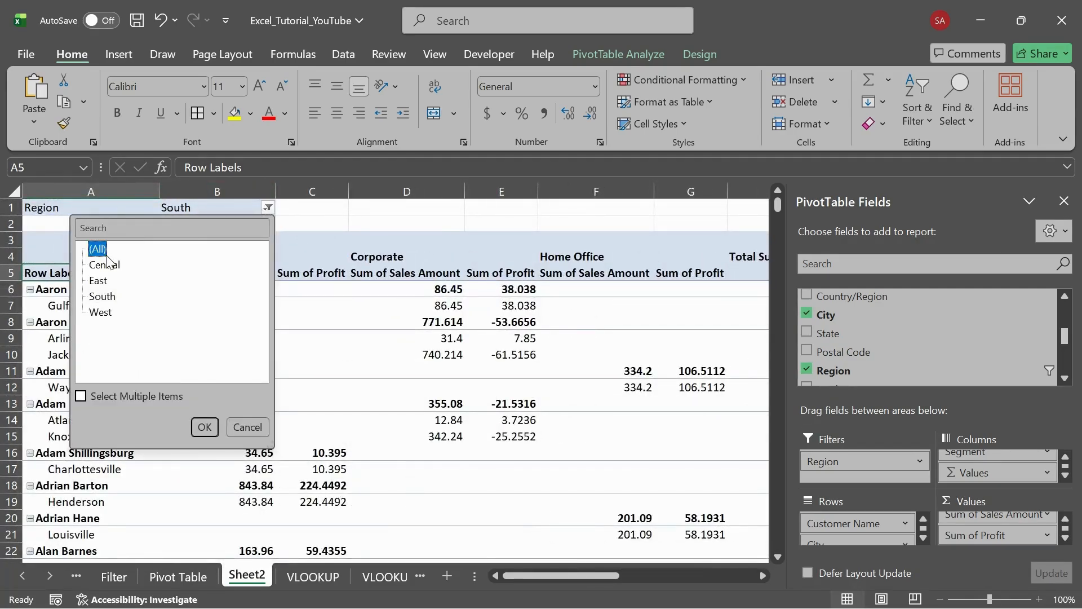
pyautogui.click(204, 427)
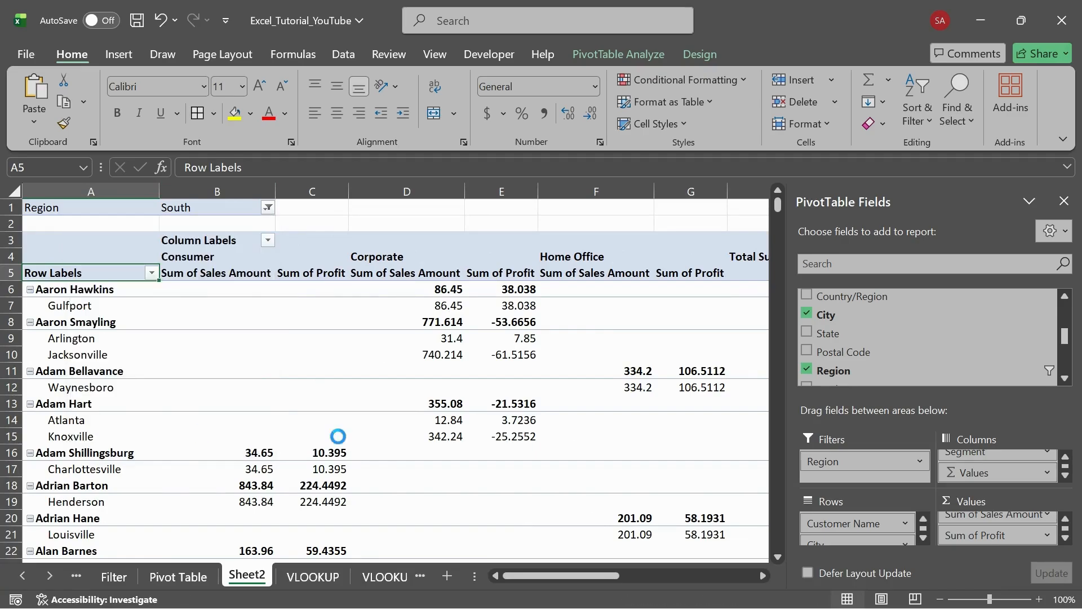
# - Allow multiple items in the Region filter, select only Central and East, and view the filtered amounts
pyautogui.click(274, 209)
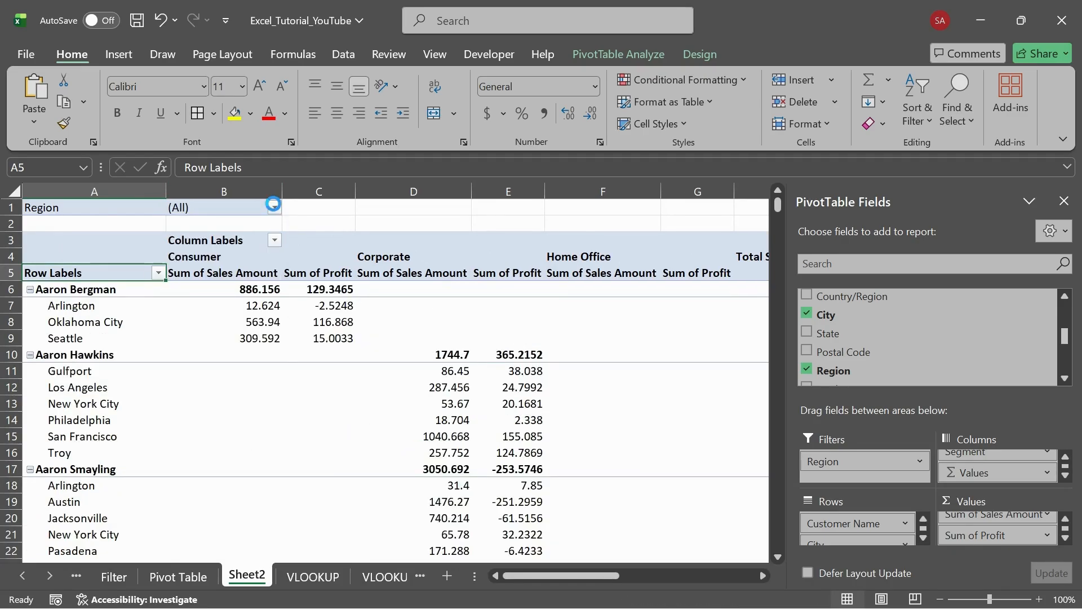
pyautogui.click(88, 396)
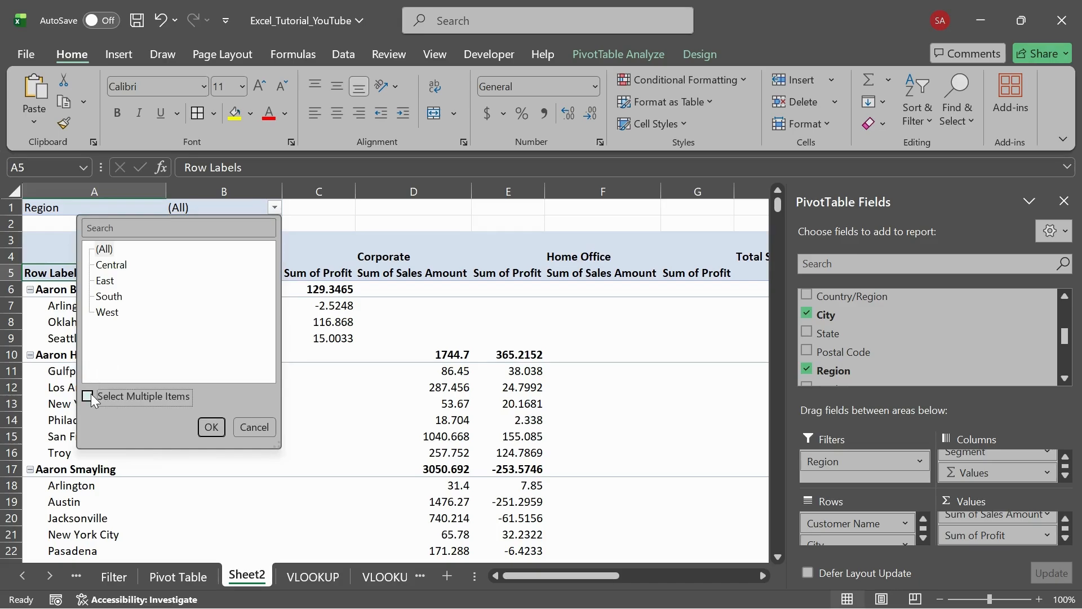
pyautogui.click(109, 256)
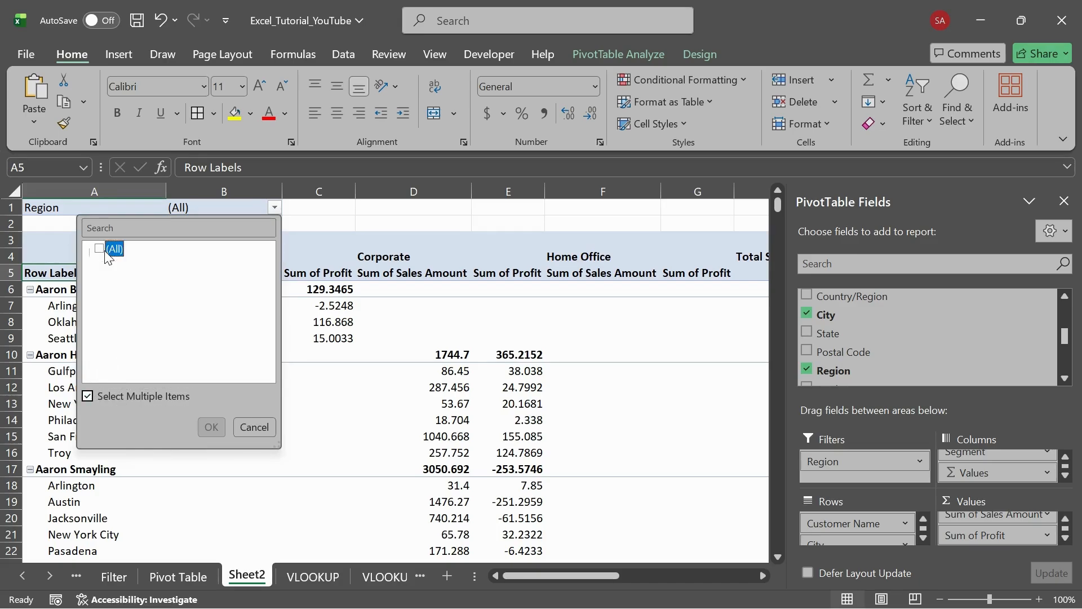
pyautogui.click(100, 265)
pyautogui.click(100, 281)
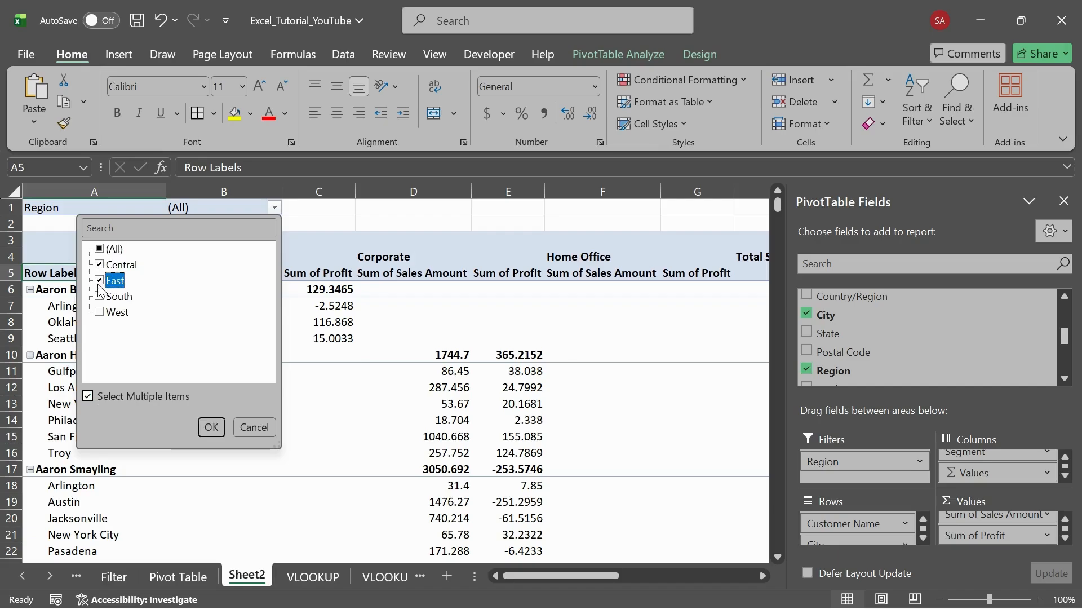
pyautogui.click(212, 427)
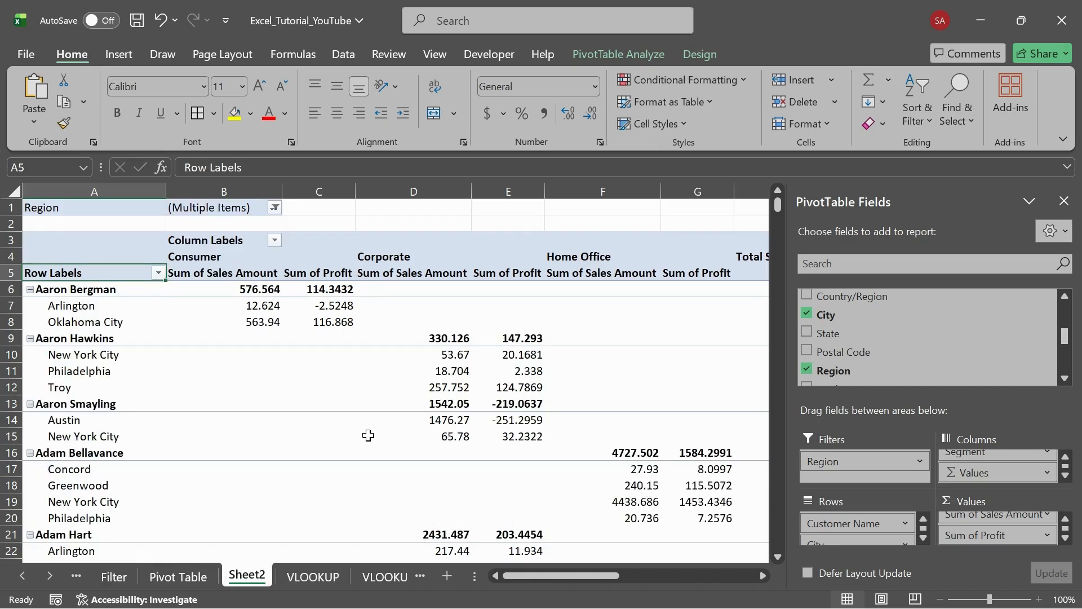
pyautogui.hscroll(4, 525, 433)
pyautogui.hscroll(-4, 531, 434)
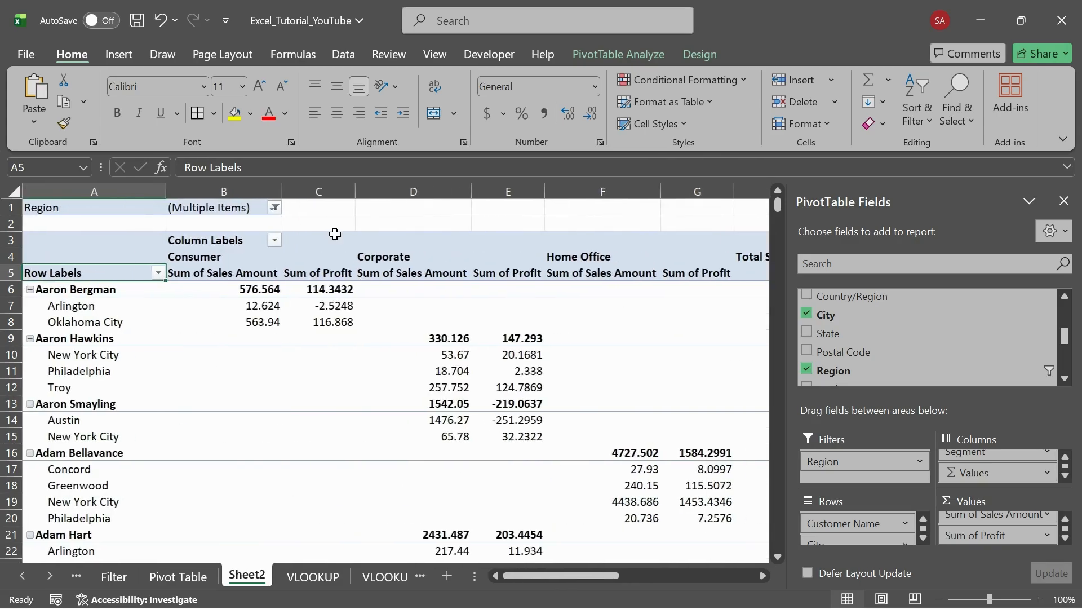
# - Reselect all regions in the multiple-item Region filter and apply it
pyautogui.click(275, 208)
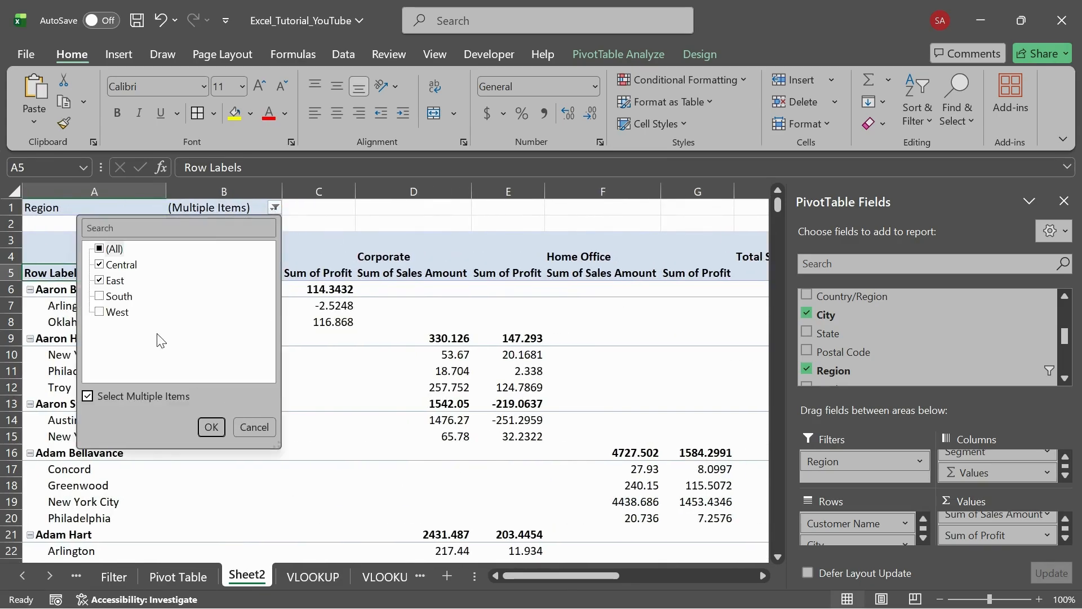
pyautogui.click(101, 249)
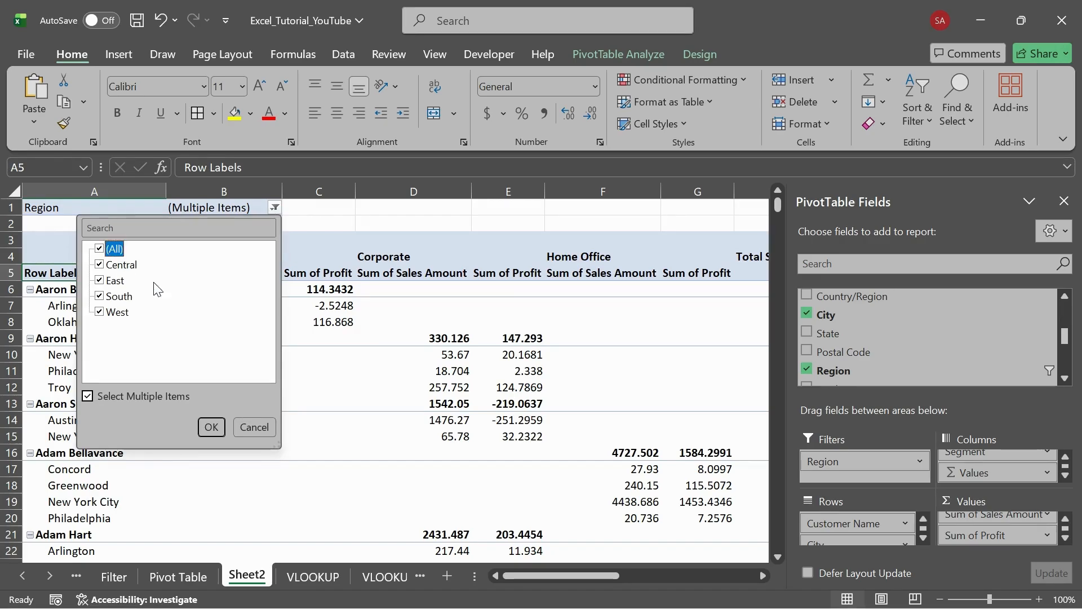
pyautogui.click(211, 427)
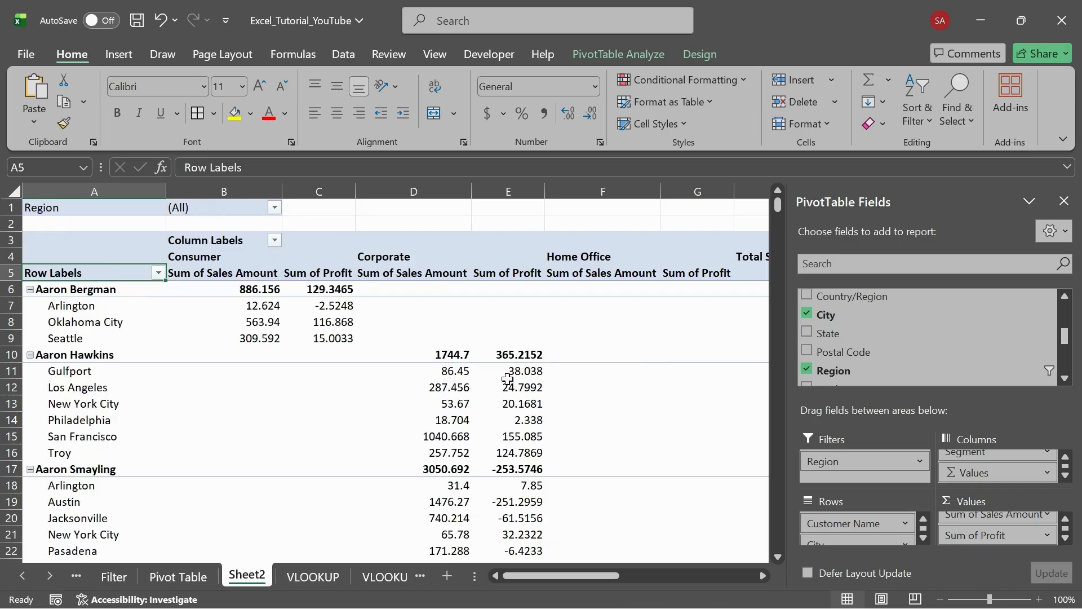
pyautogui.click(585, 364)
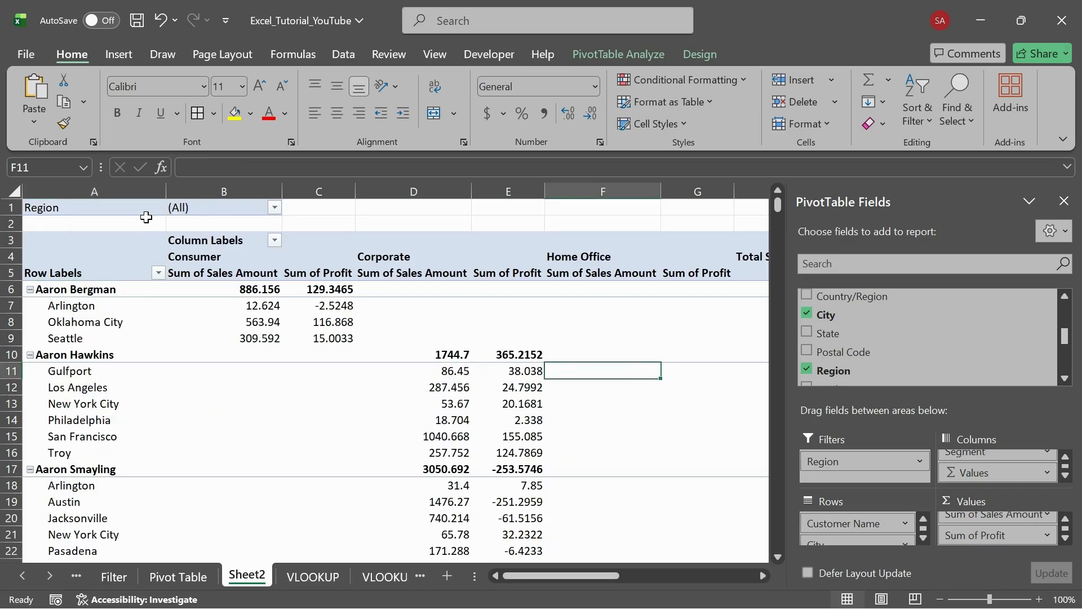
# - Add the Order Date field to the PivotTable as a second report filter alongside Region
pyautogui.scroll(1, 871, 333)
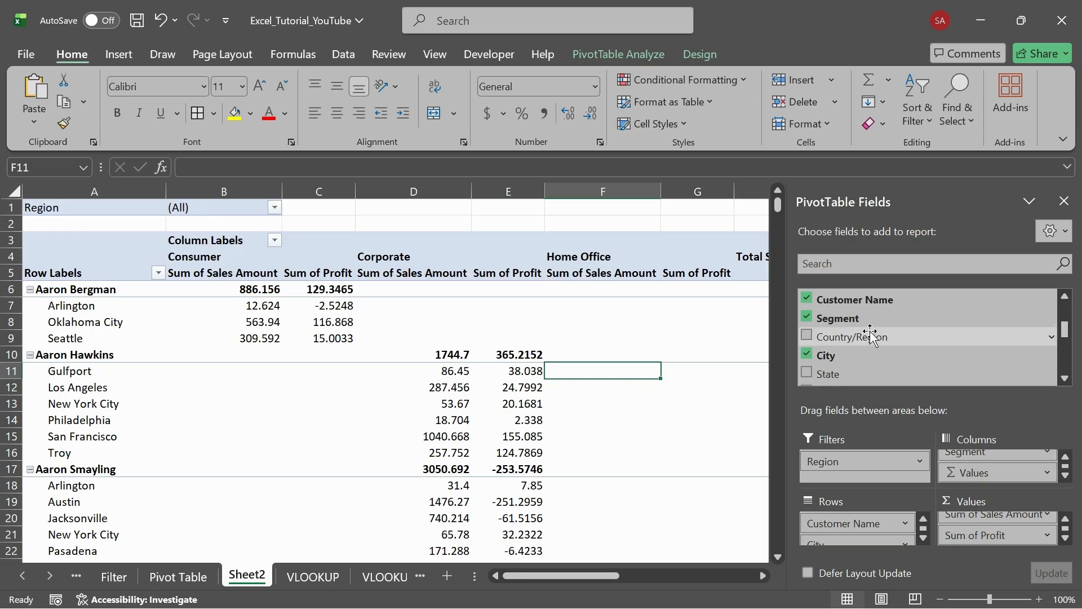
pyautogui.scroll(3, 885, 332)
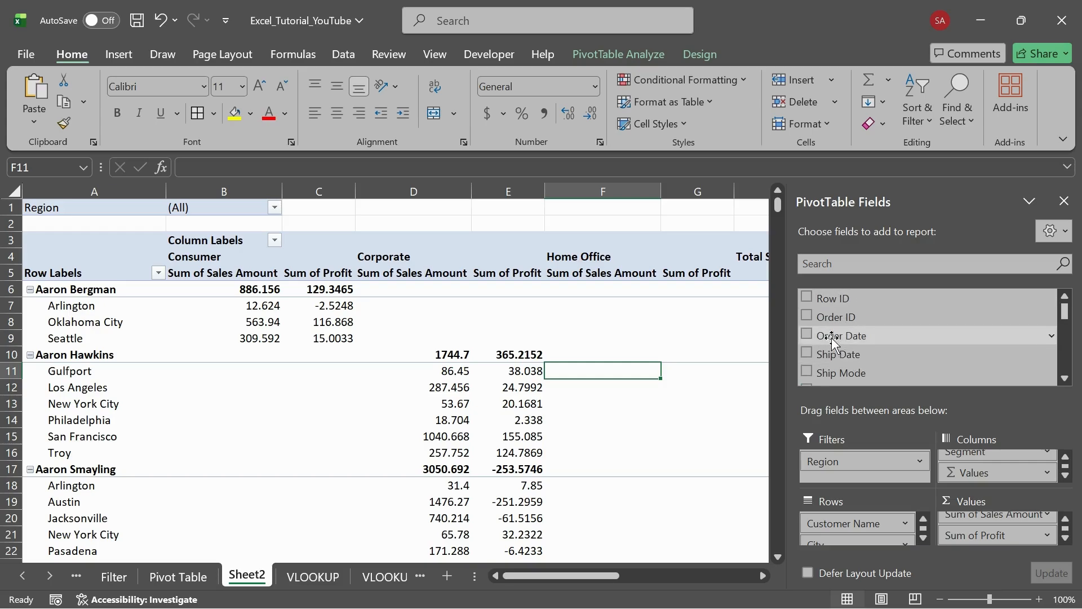
pyautogui.moveTo(835, 337); pyautogui.dragTo(853, 479)
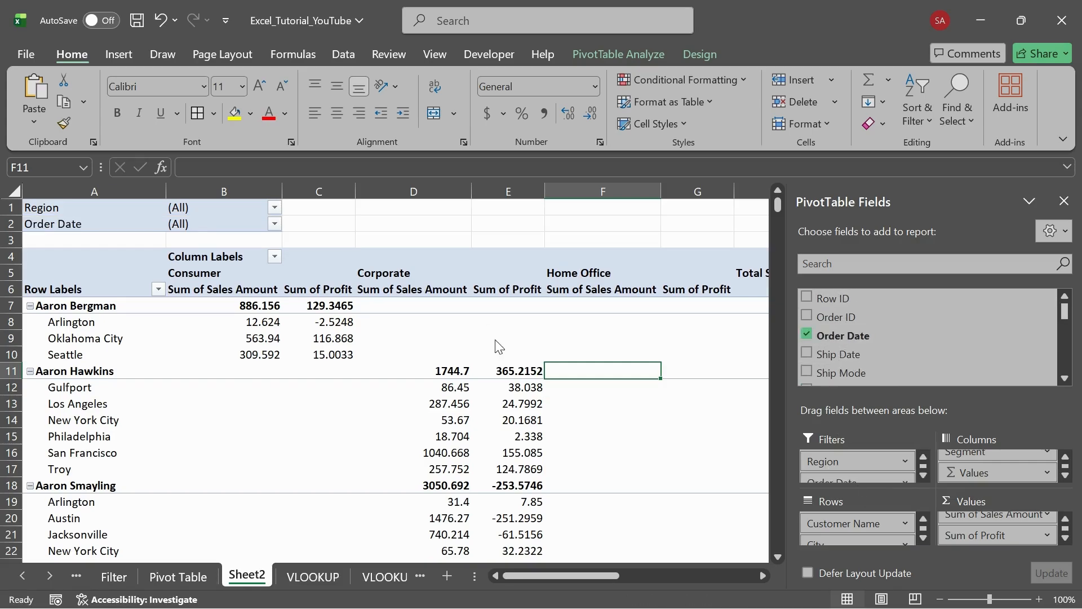
# - Allow multiple items in the Order Date report filter and apply it with only 4/1/2016 selected
pyautogui.click(274, 223)
pyautogui.click(116, 281)
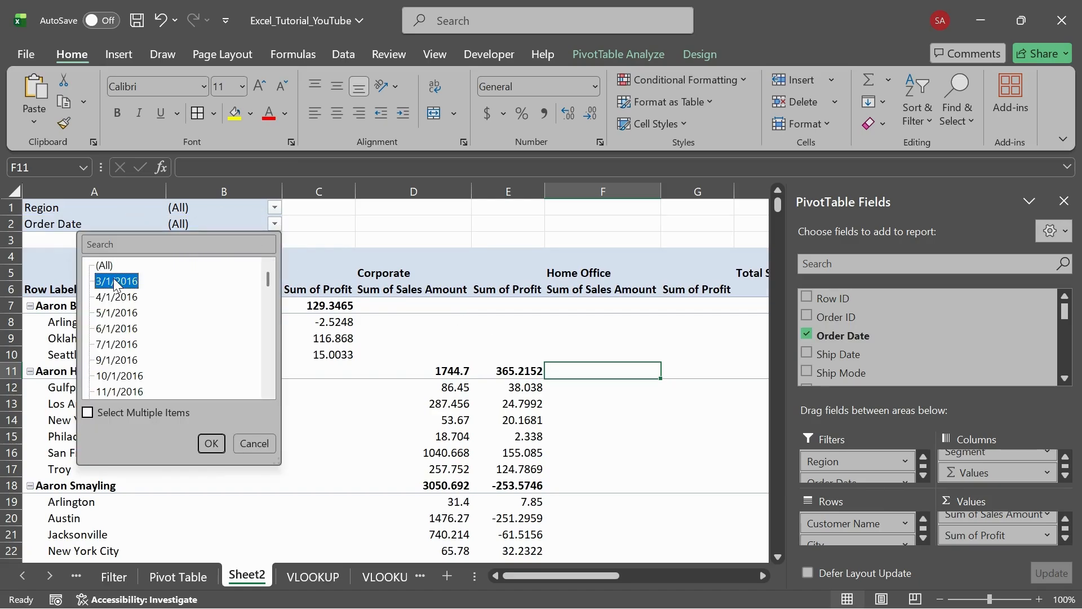
pyautogui.click(119, 299)
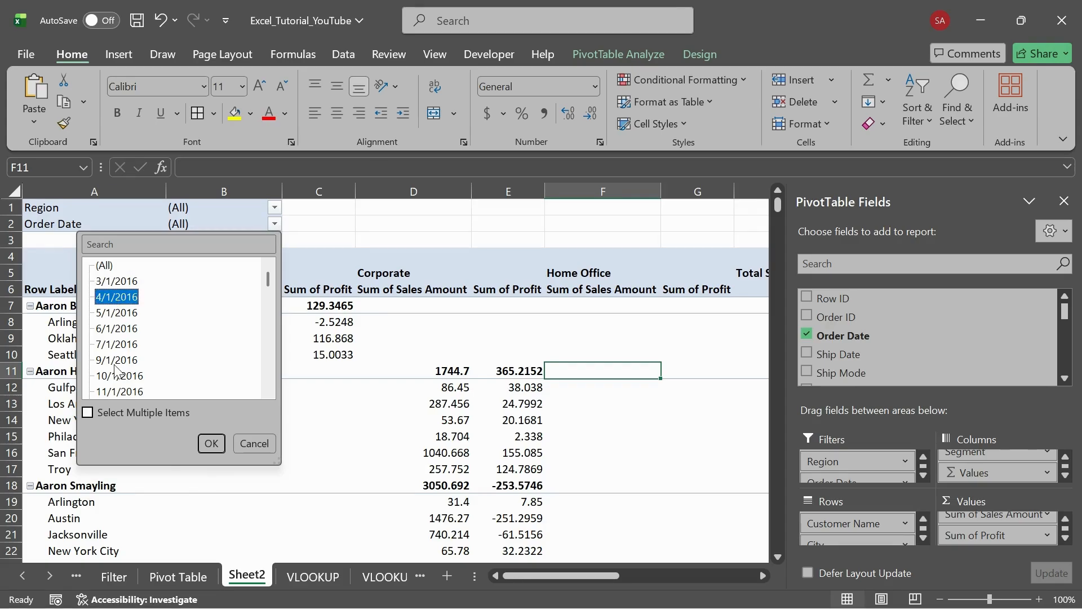
pyautogui.click(89, 415)
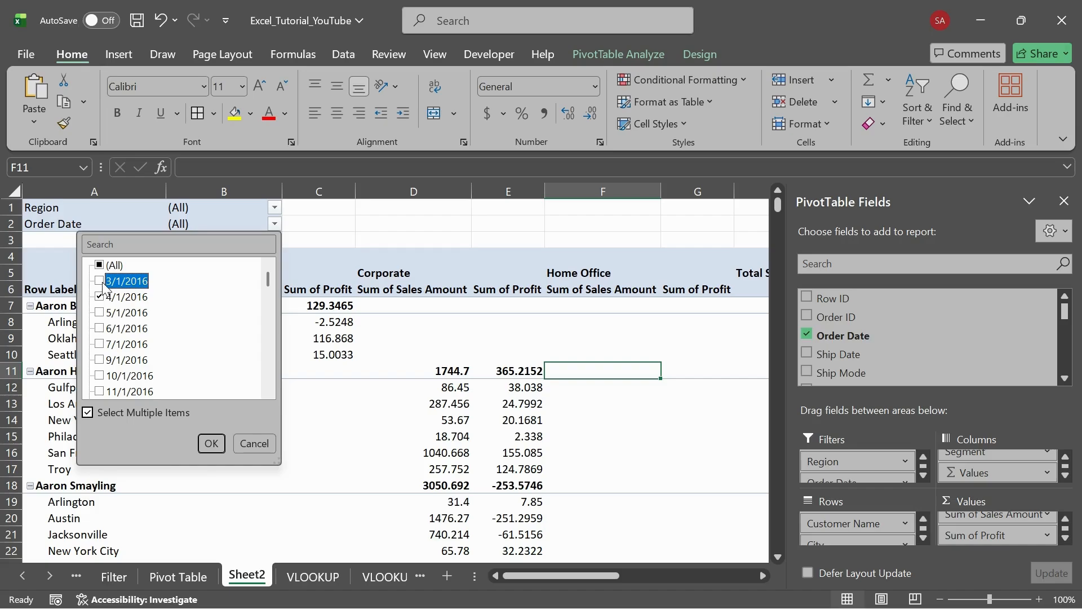
pyautogui.click(211, 443)
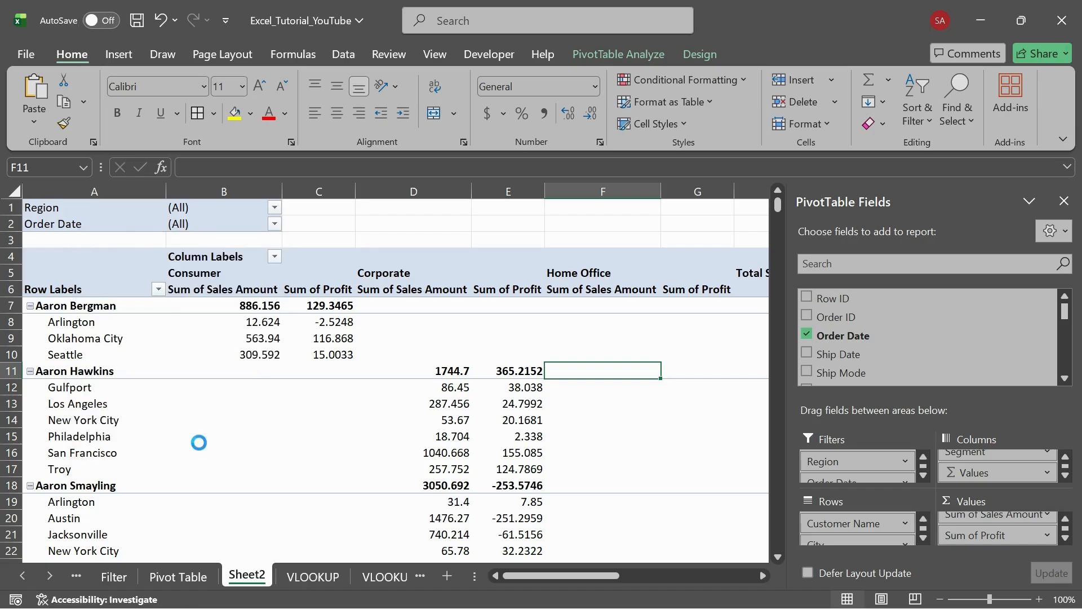
# - Add 3/1/2016, 5/1/2016 and 6/1/2016 to the Order Date filter and view the filtered amounts and totals
pyautogui.click(215, 224)
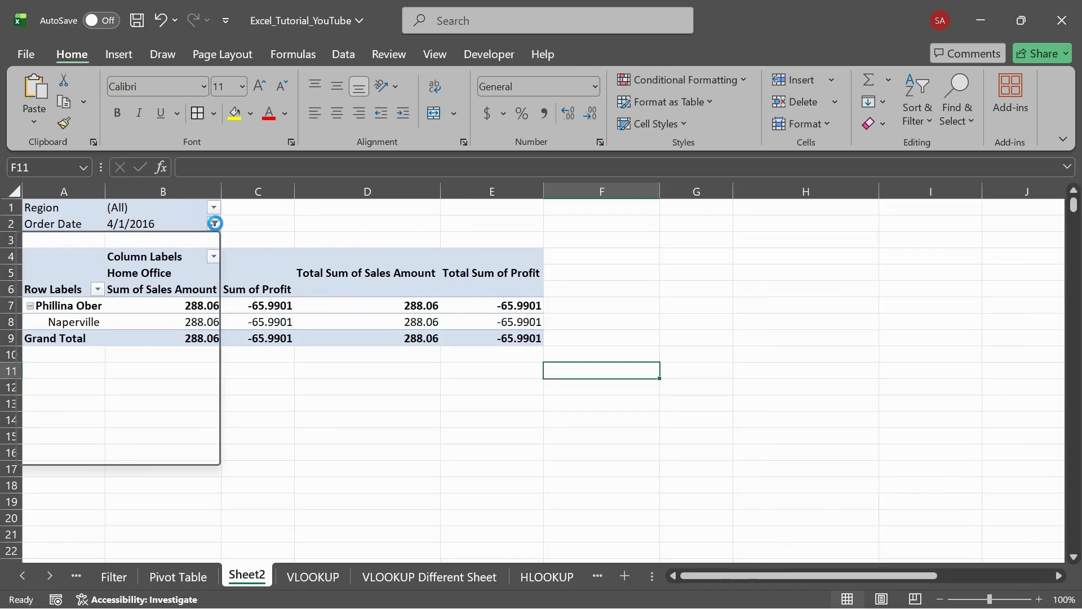
pyautogui.click(40, 284)
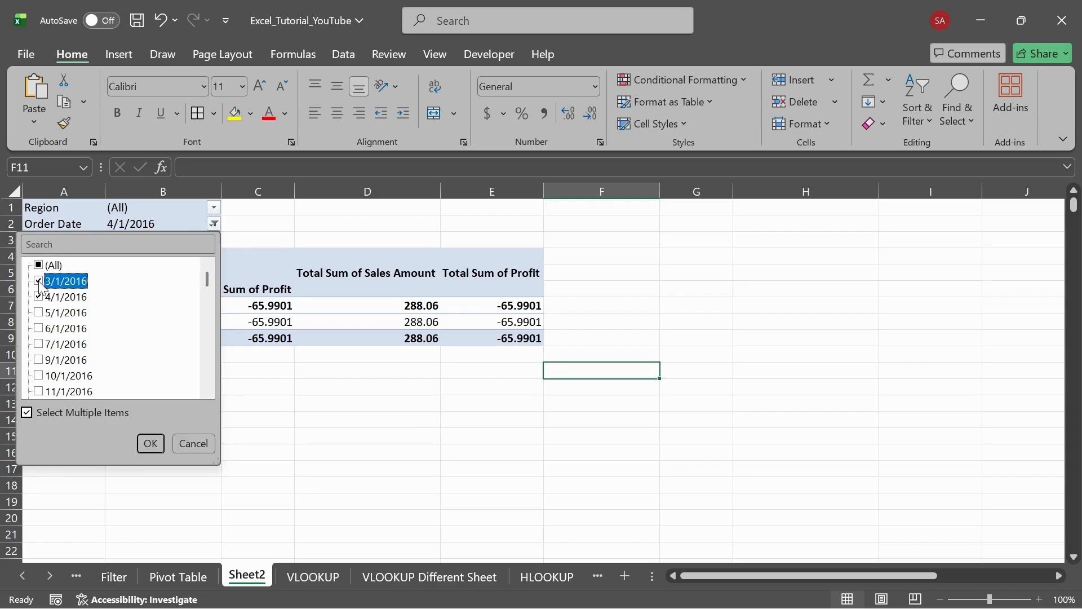
pyautogui.click(39, 313)
pyautogui.click(39, 329)
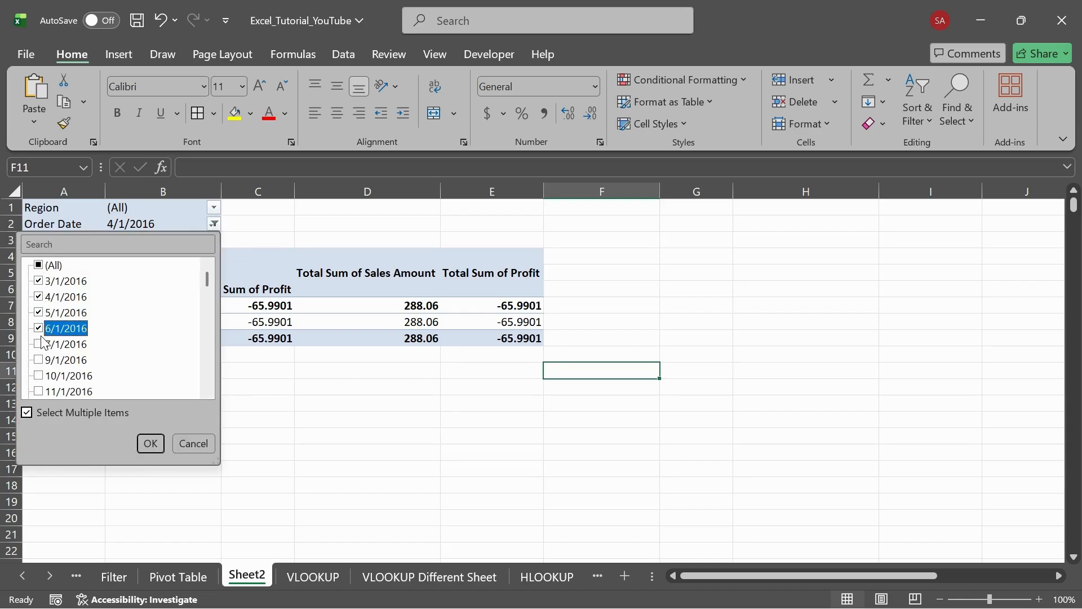
pyautogui.click(151, 444)
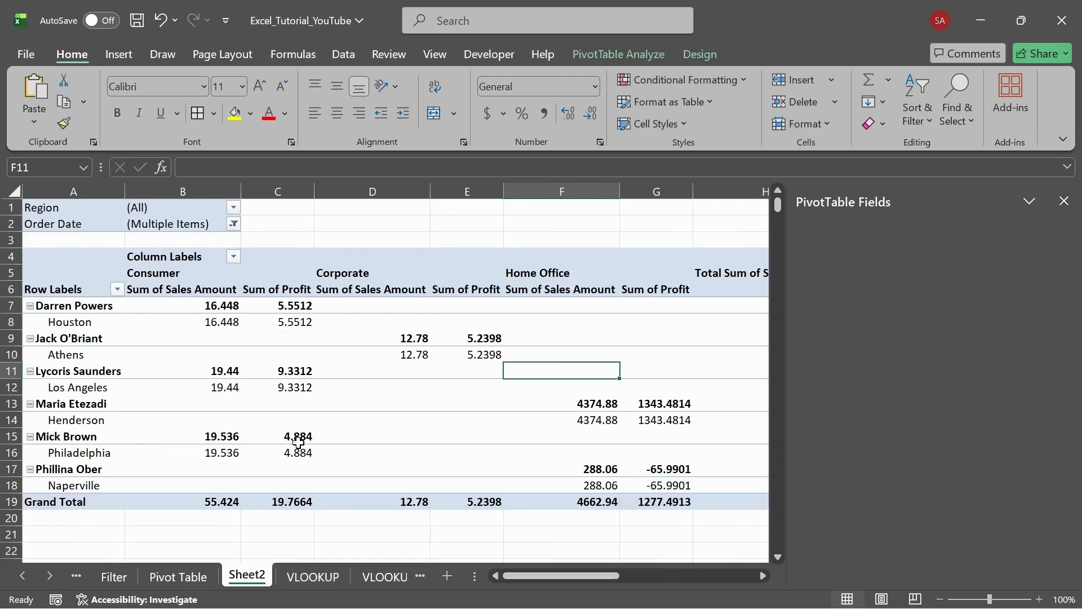
pyautogui.hscroll(6, 536, 414)
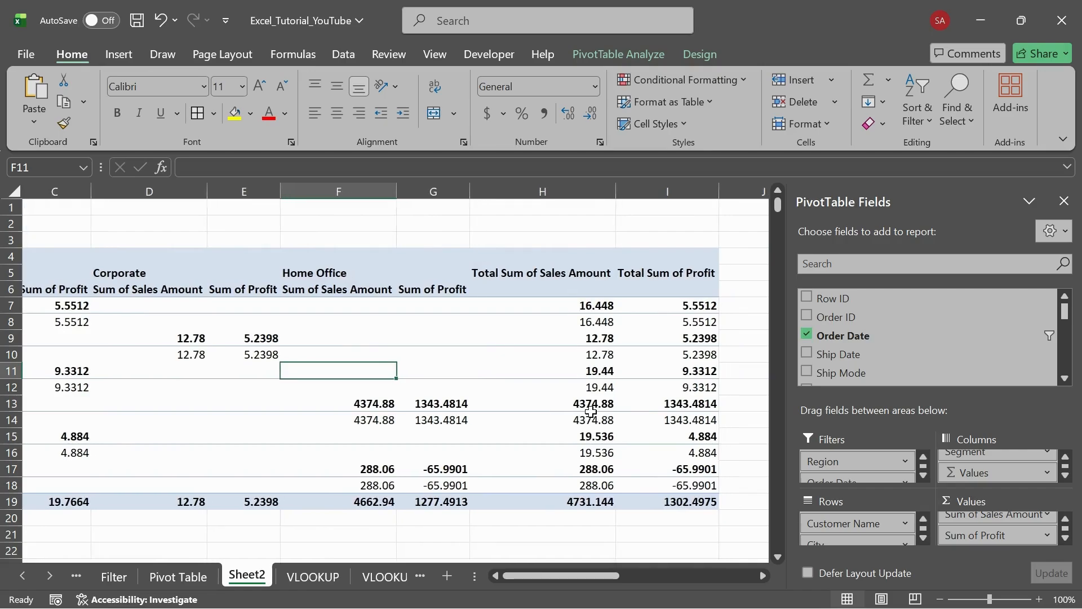
pyautogui.hscroll(-6, 590, 411)
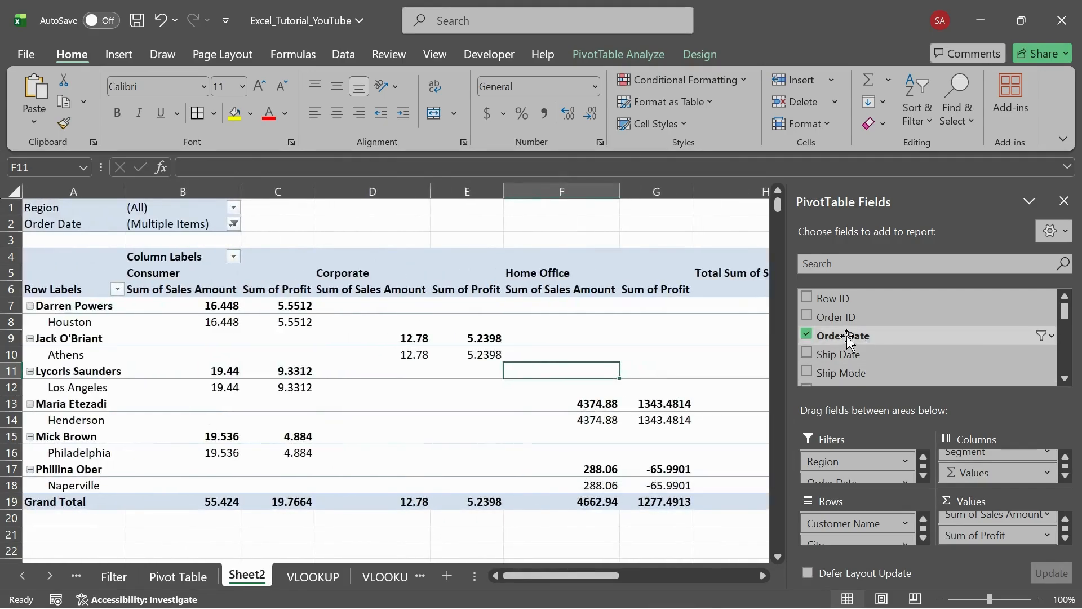
# - Hide the PivotTable field list and view the total sales amount and profit columns
pyautogui.click(1064, 201)
pyautogui.hscroll(3, 938, 286)
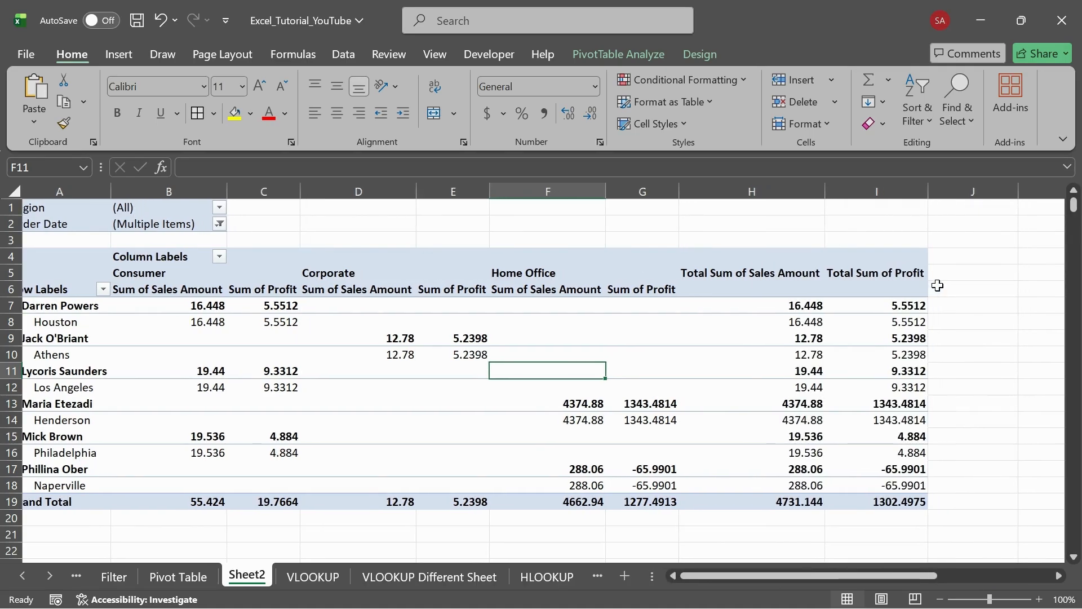
pyautogui.hscroll(3, 938, 286)
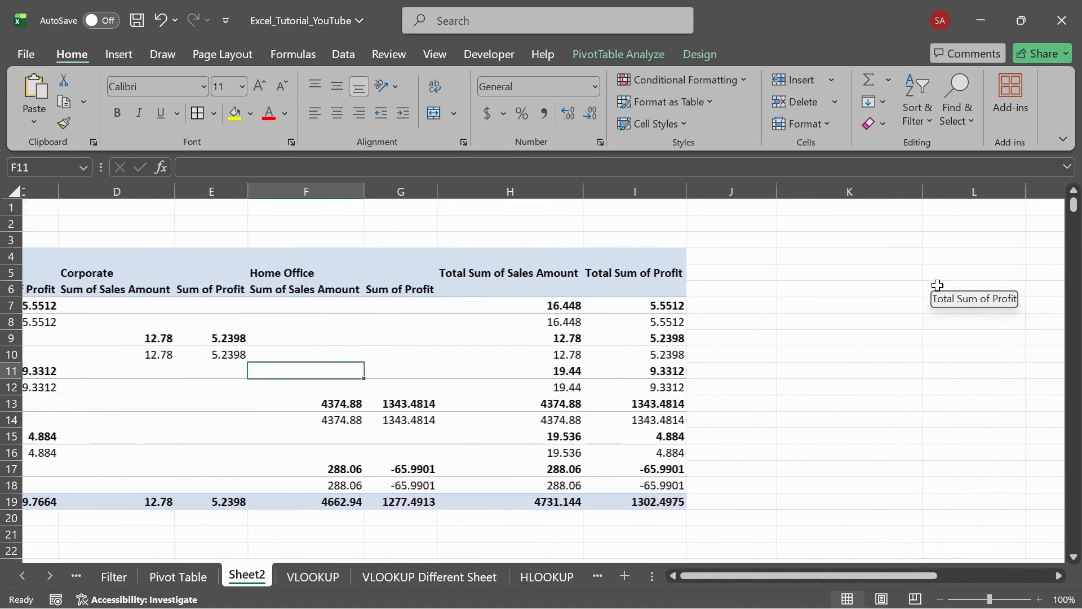
# - Insert a slicer for the Region field and place it in the empty columns beside the PivotTable
pyautogui.click(118, 56)
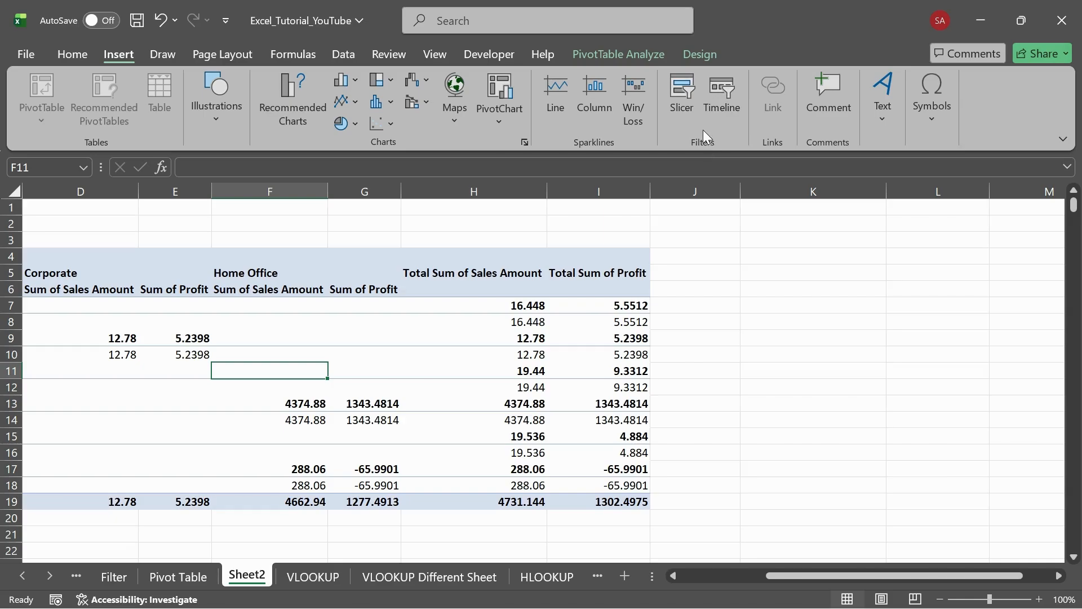
pyautogui.click(691, 97)
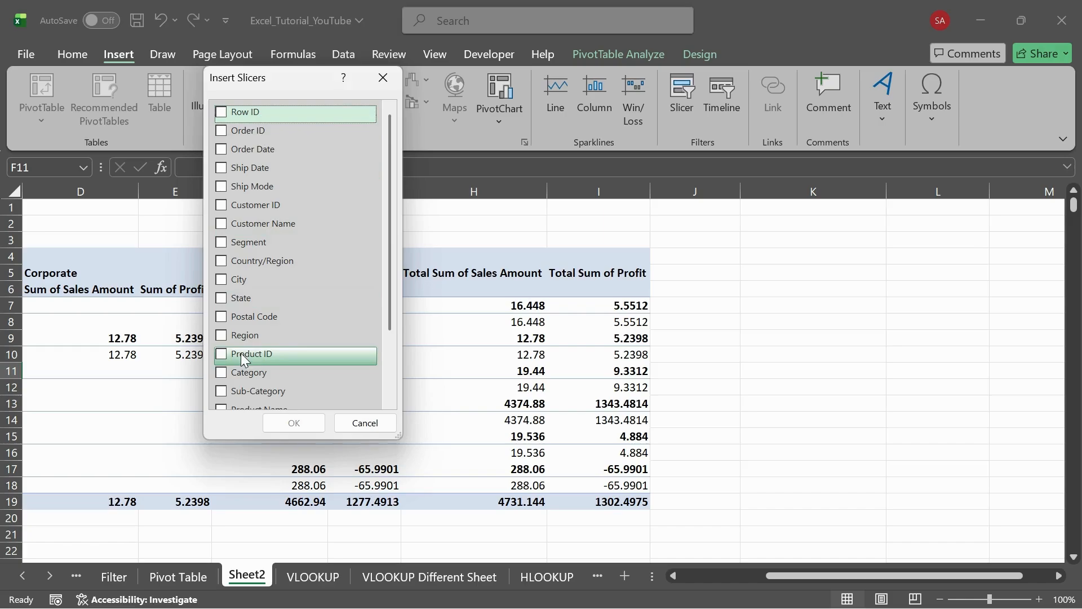
pyautogui.scroll(-2, 242, 355)
pyautogui.scroll(3, 241, 355)
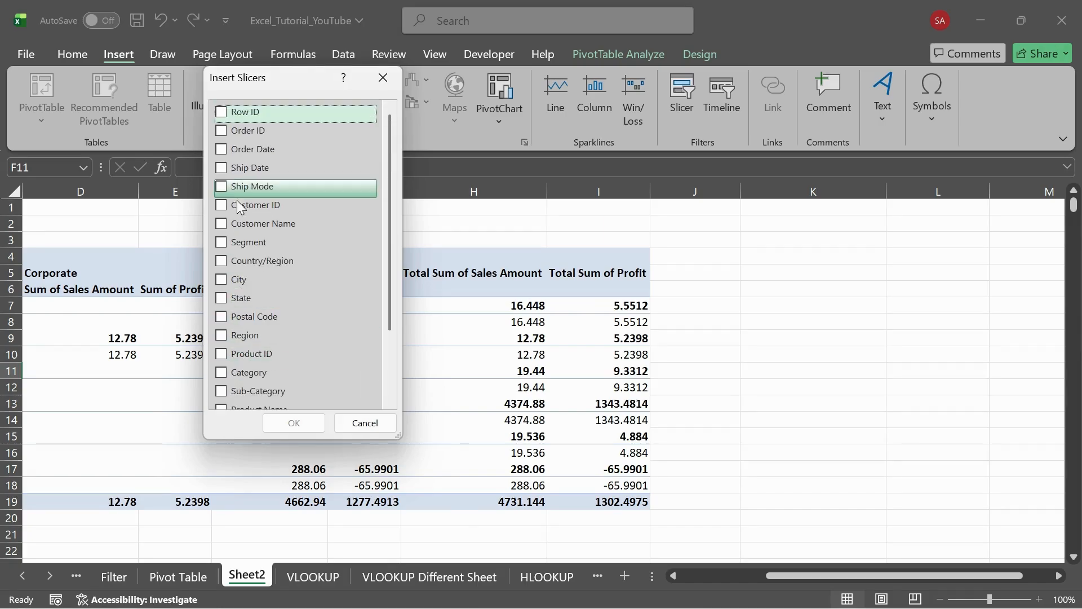
pyautogui.scroll(-2, 236, 166)
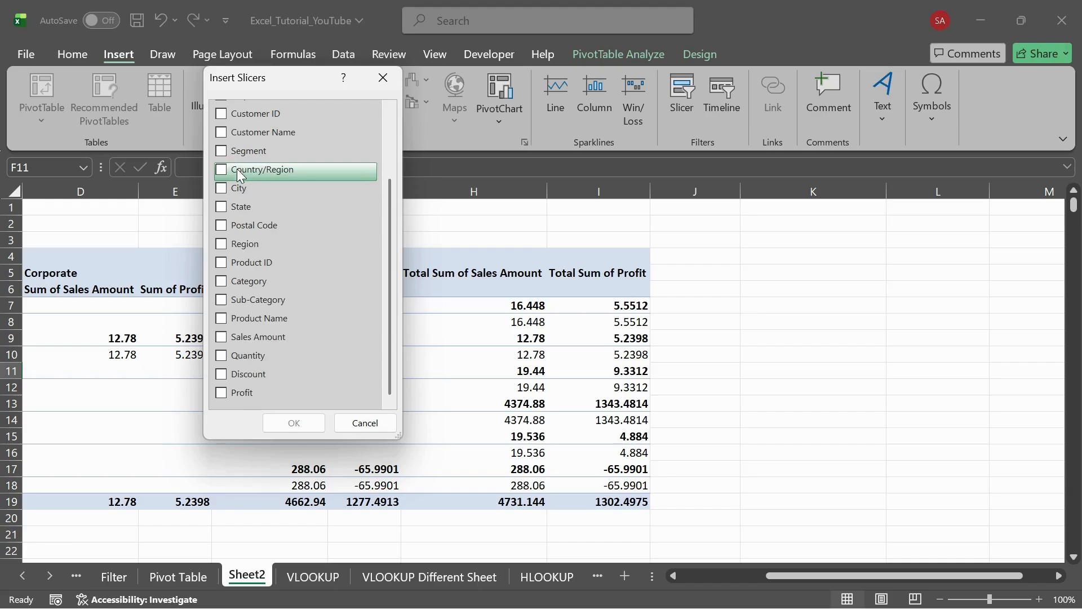
pyautogui.click(220, 244)
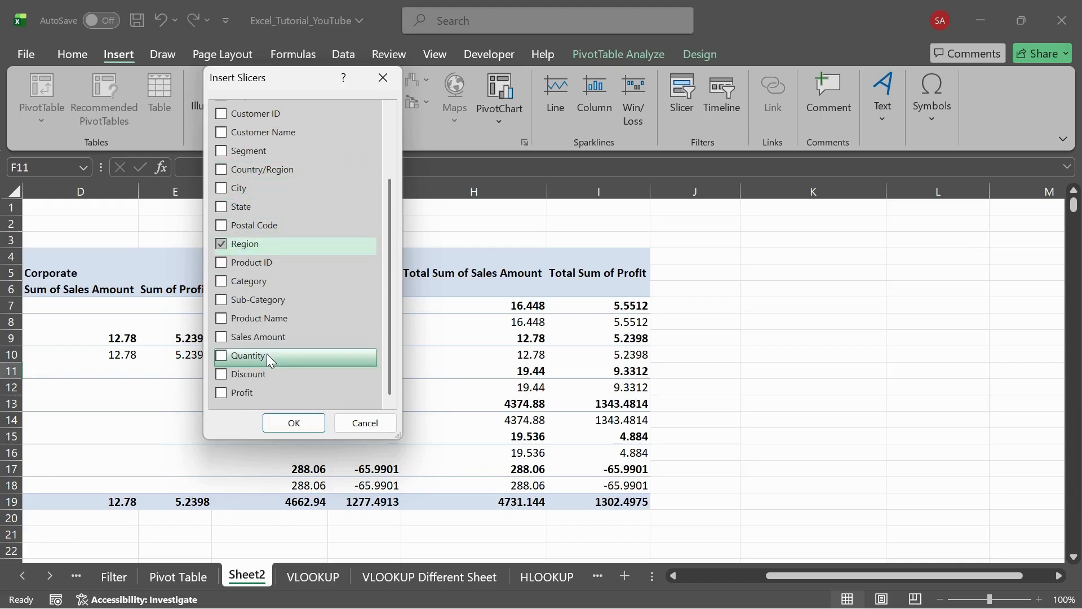
pyautogui.click(290, 422)
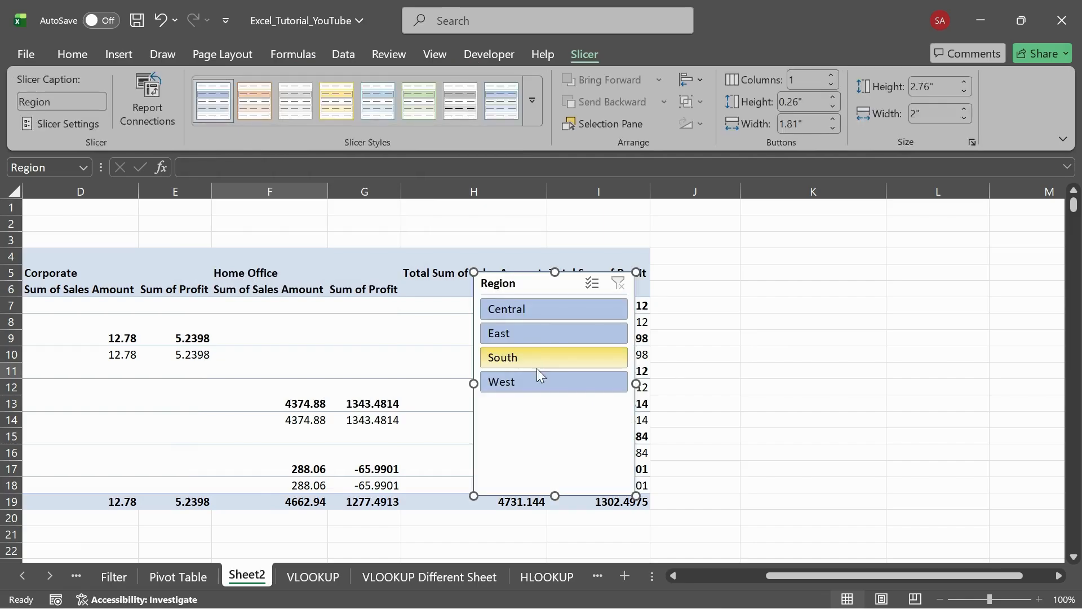
pyautogui.moveTo(512, 284); pyautogui.dragTo(741, 265)
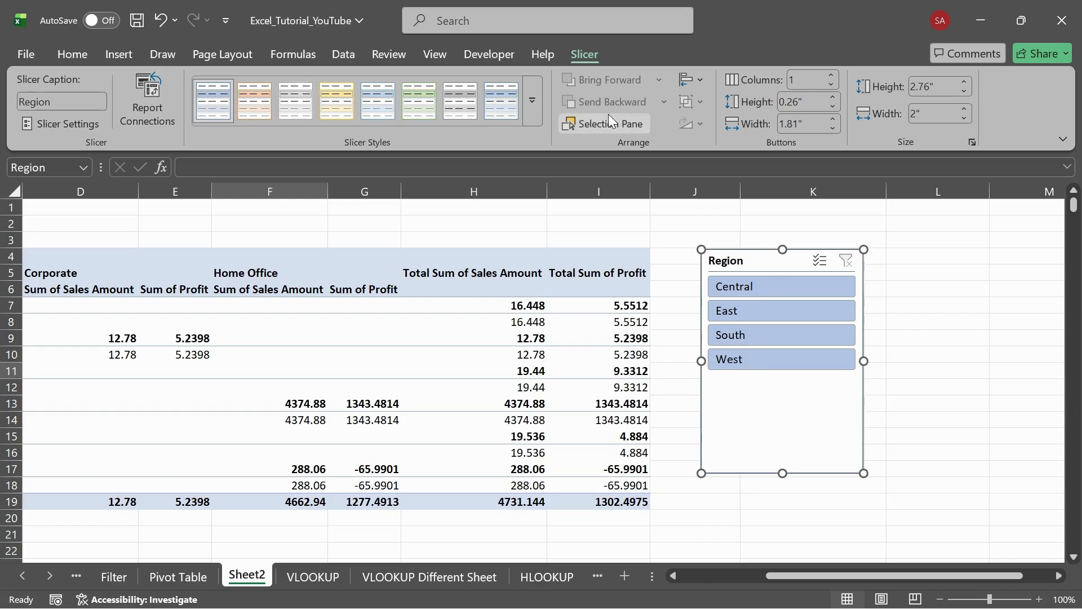
pyautogui.click(121, 53)
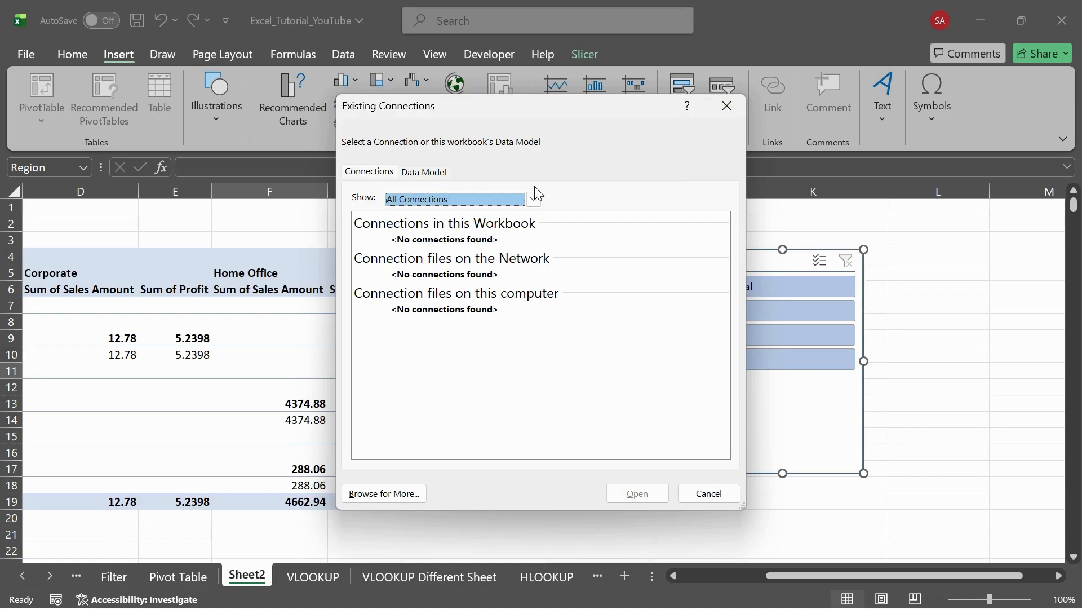
pyautogui.click(417, 171)
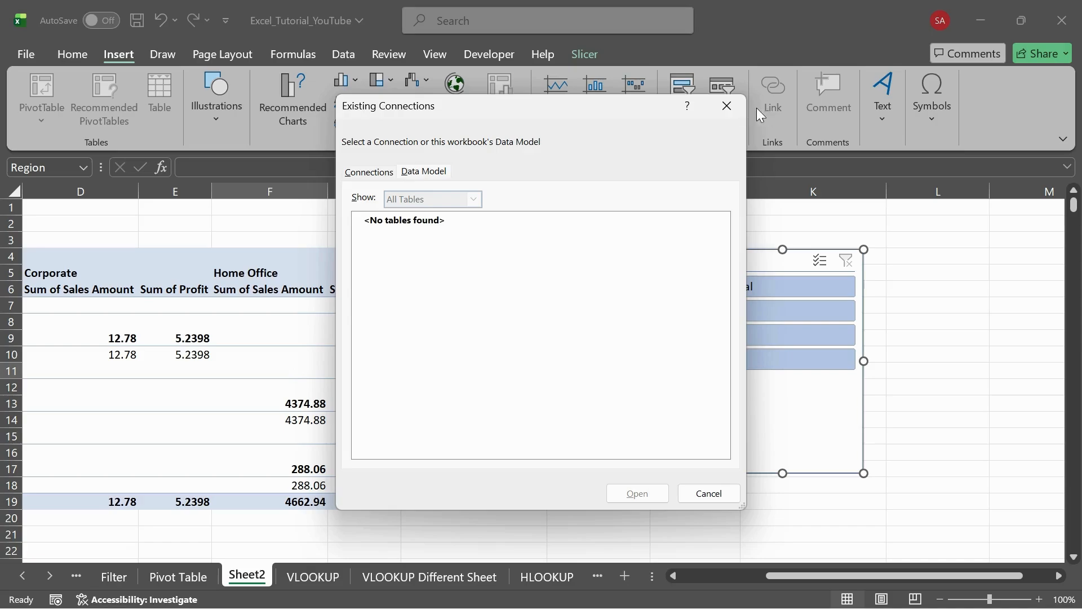
pyautogui.click(739, 106)
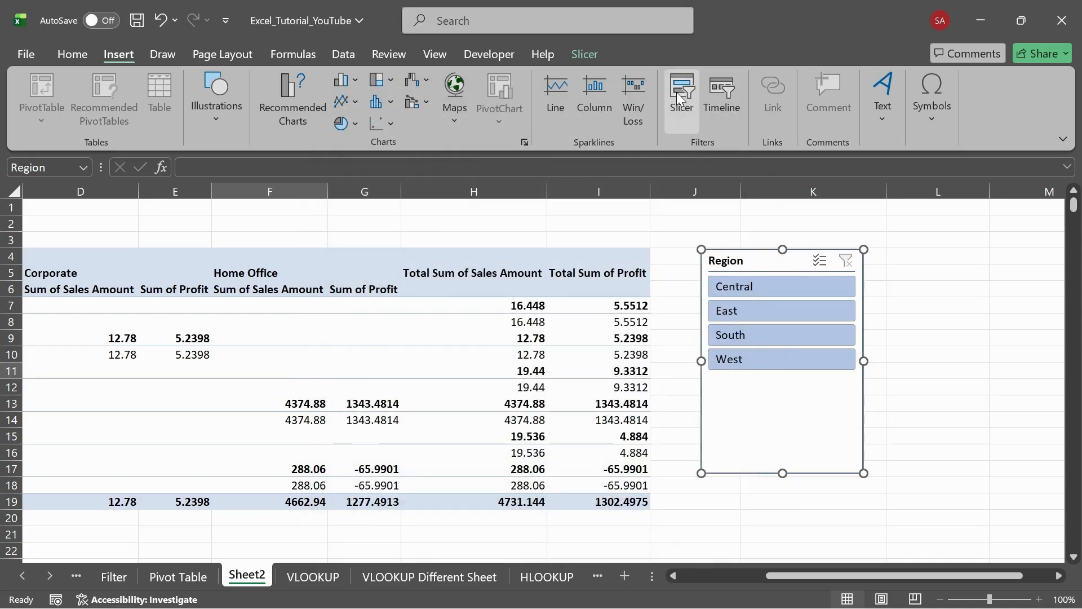
pyautogui.click(679, 96)
pyautogui.click(385, 499)
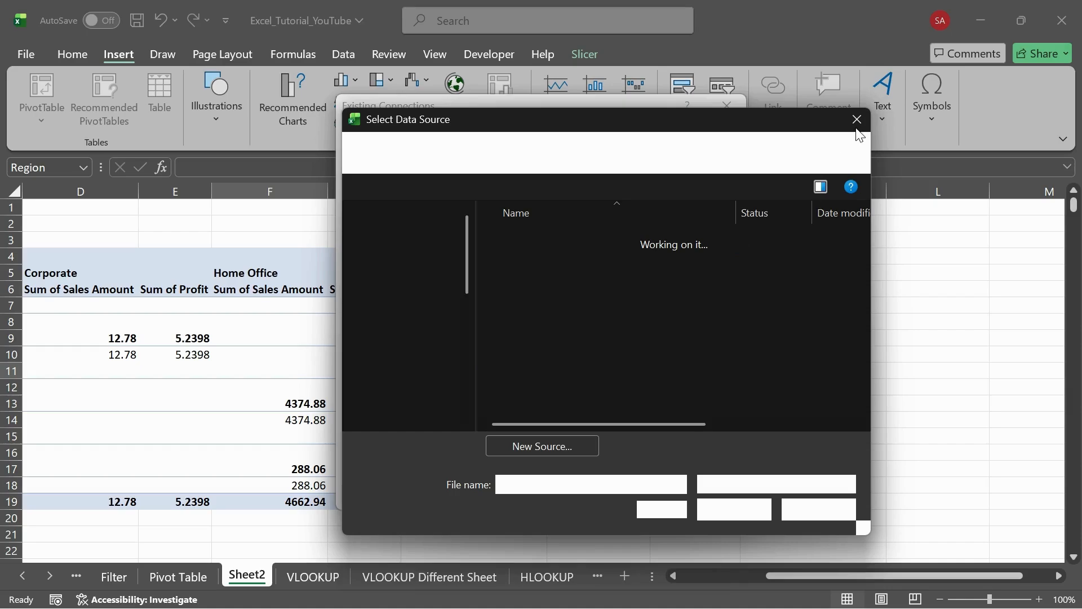
pyautogui.click(857, 119)
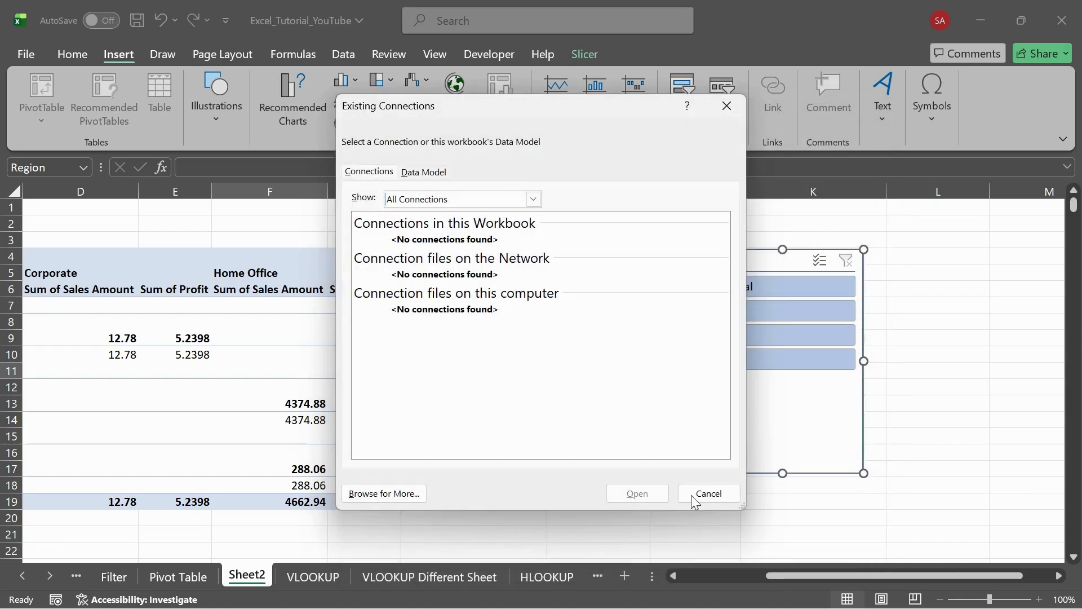
pyautogui.click(709, 494)
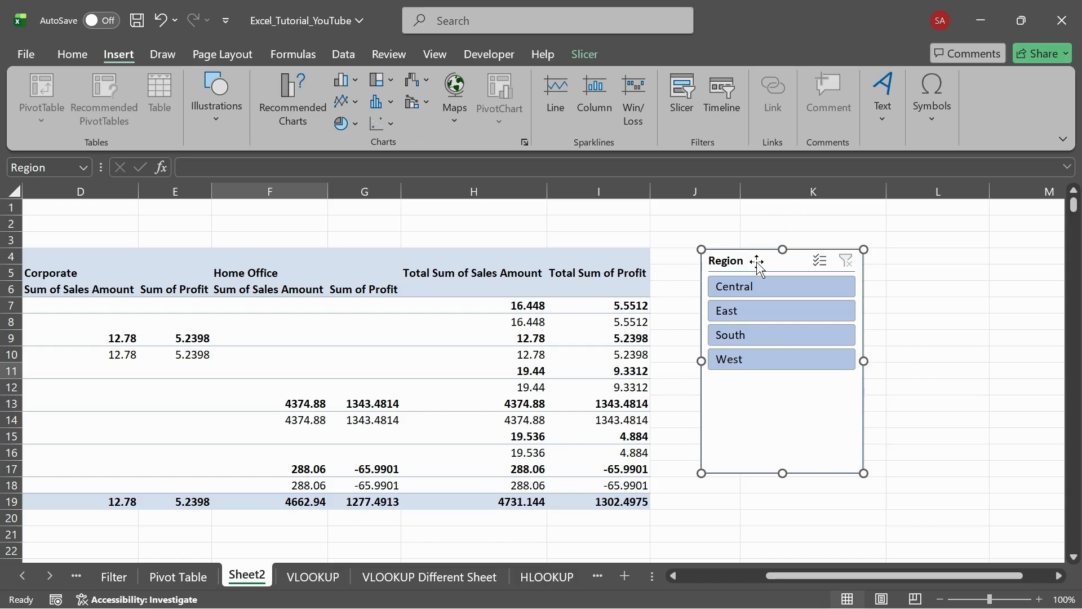
# - Delete the existing Region slicer and insert slicers for Customer Name, Segment, State and Region
pyautogui.press('Delete')
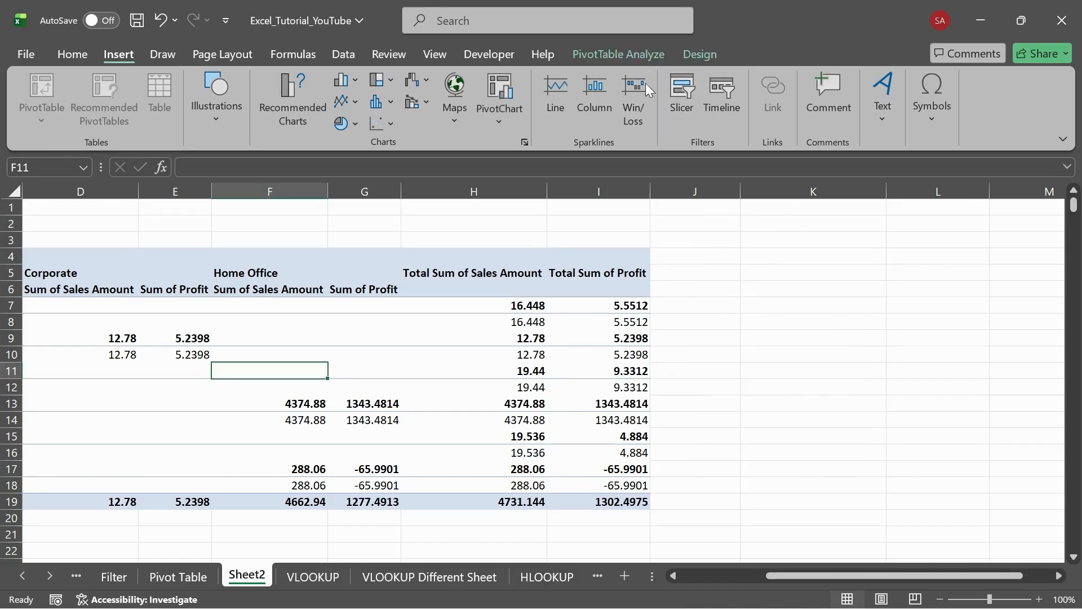
pyautogui.click(681, 103)
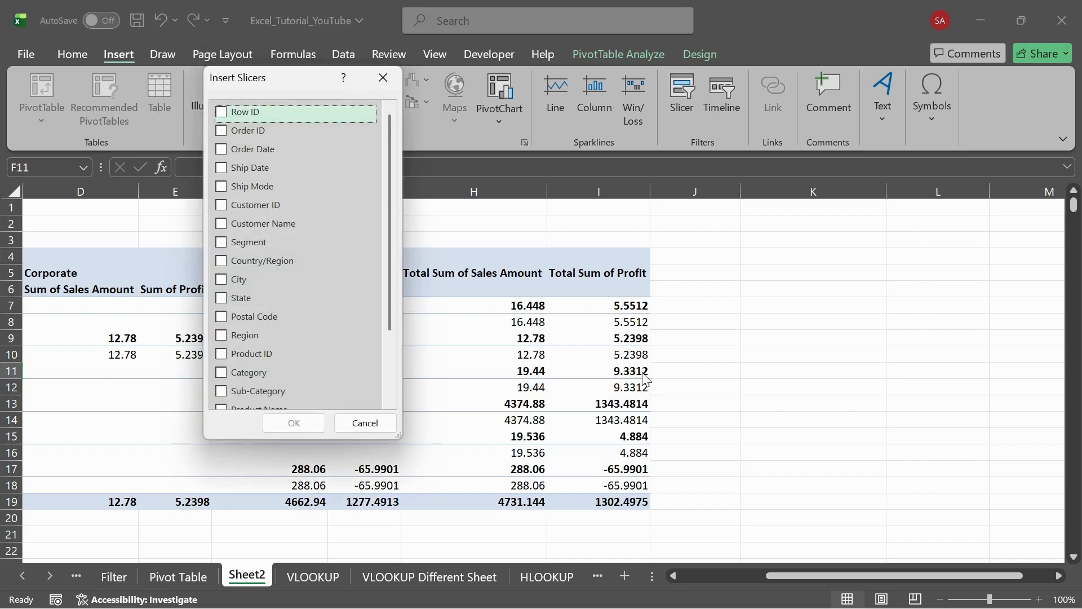
pyautogui.click(220, 225)
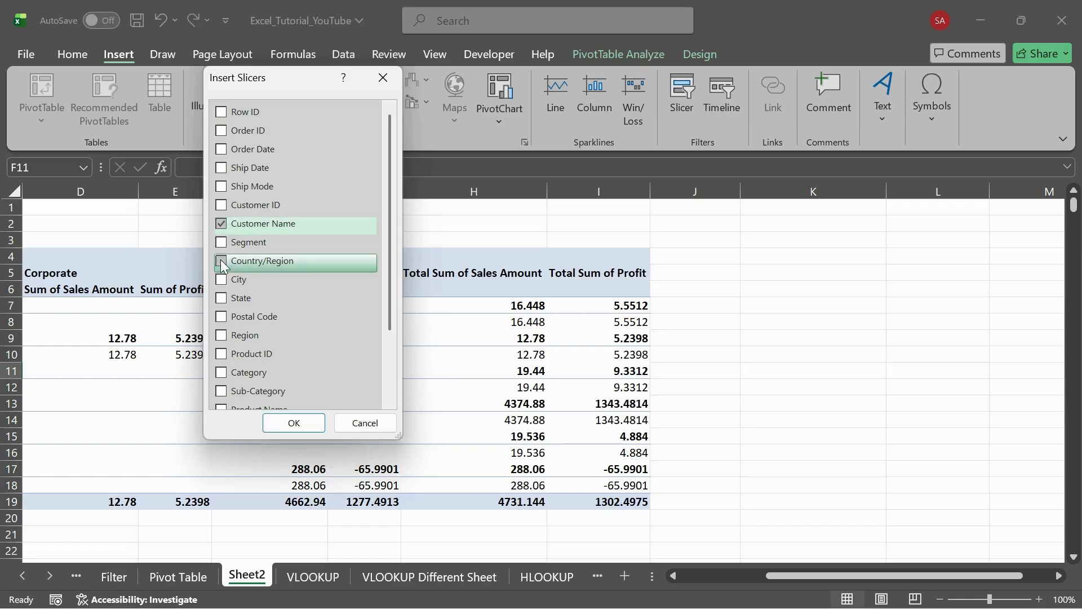
pyautogui.click(221, 336)
pyautogui.click(277, 423)
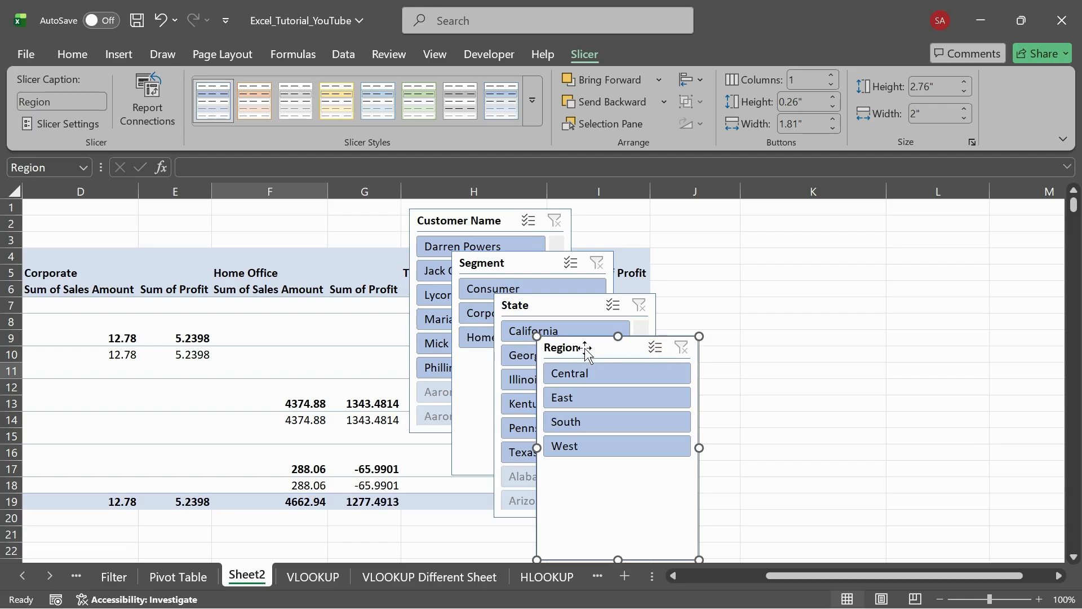
# - Move the Region, State and Segment slicers off the PivotTable into the empty columns beside it
pyautogui.moveTo(586, 352); pyautogui.dragTo(934, 272)
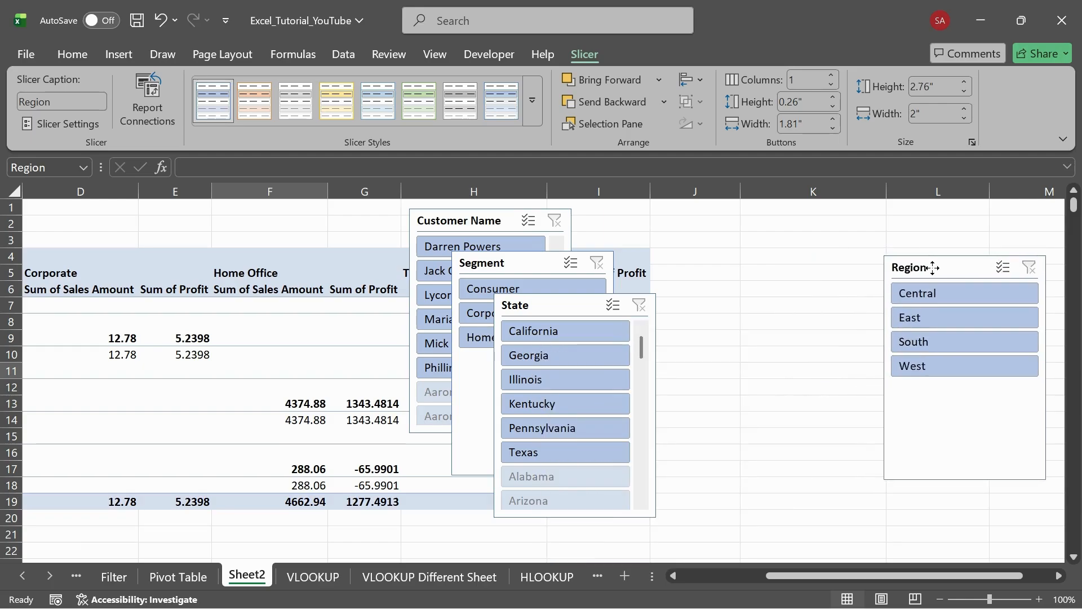
pyautogui.moveTo(544, 303); pyautogui.dragTo(765, 378)
pyautogui.click(505, 262)
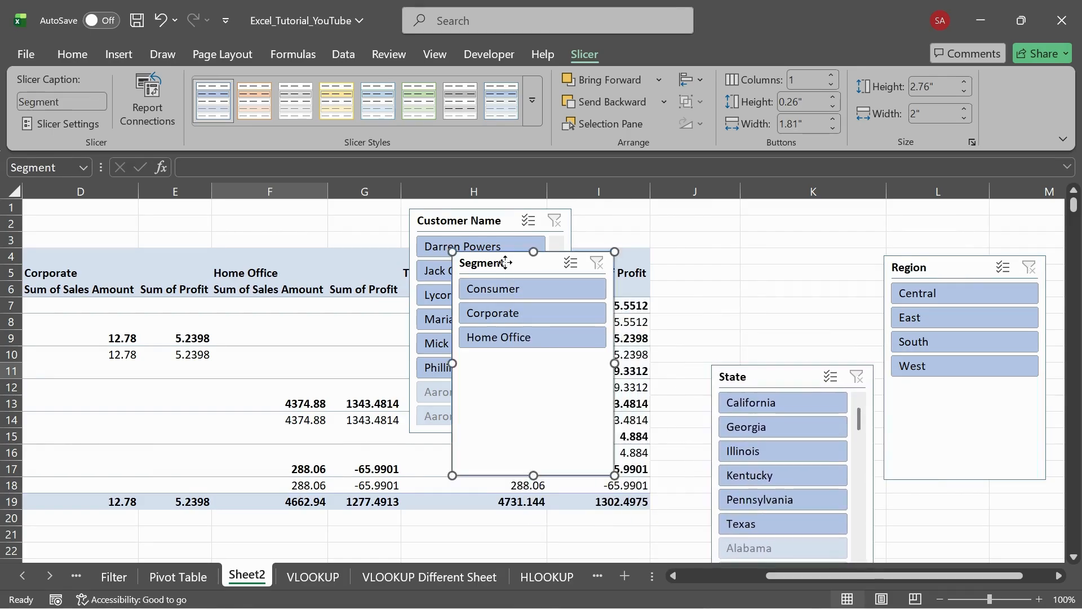
pyautogui.moveTo(505, 262); pyautogui.dragTo(742, 223)
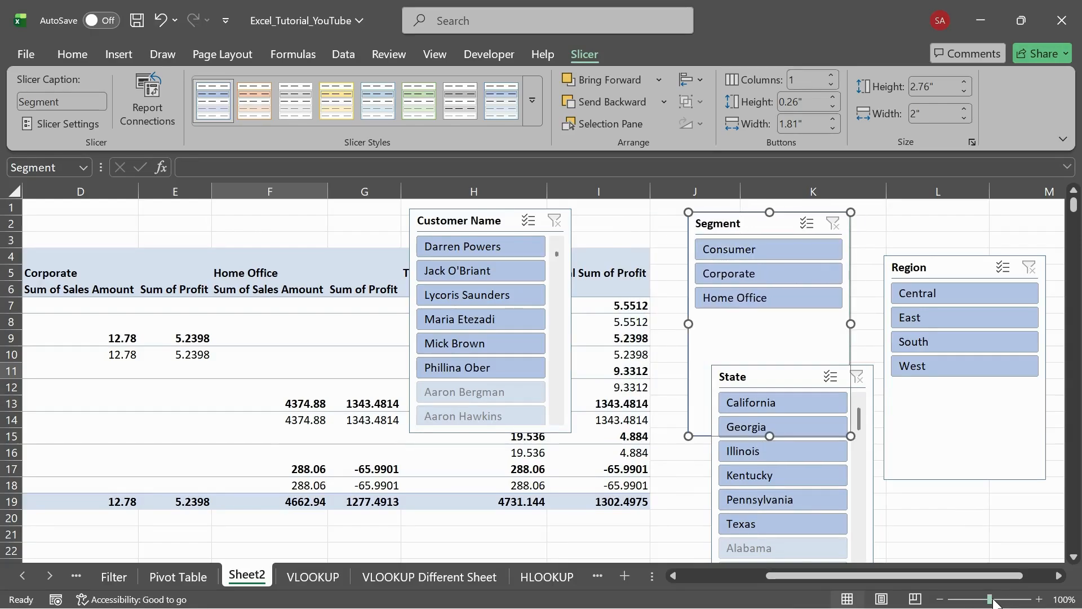
# - Select a cell in the PivotTable and examine the Customer Name filter options of its row labels
pyautogui.click(965, 599)
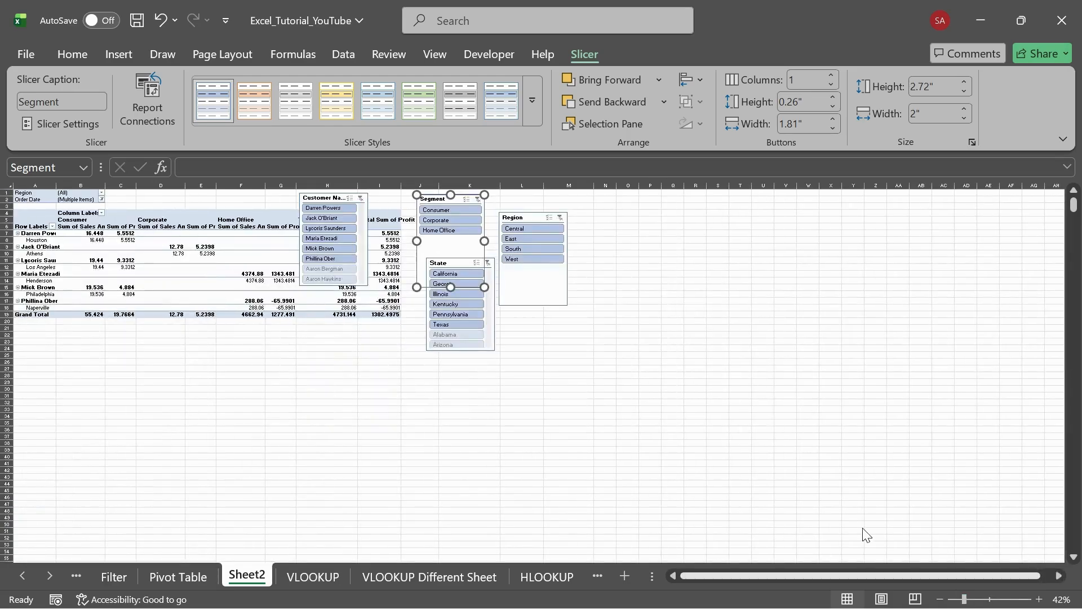
pyautogui.moveTo(965, 600); pyautogui.dragTo(978, 601)
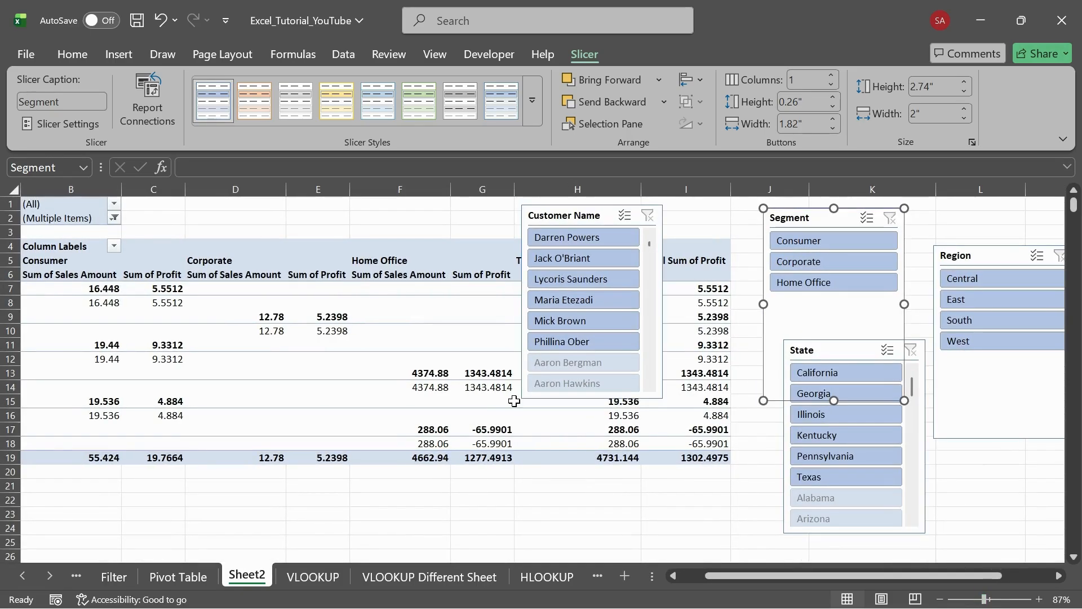
pyautogui.click(334, 251)
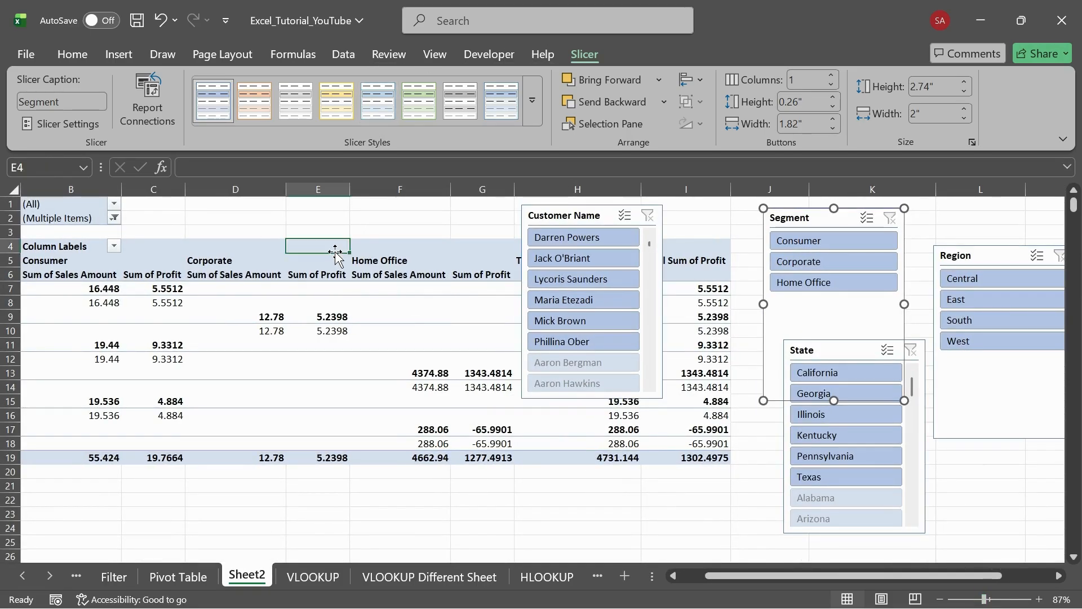
pyautogui.click(602, 52)
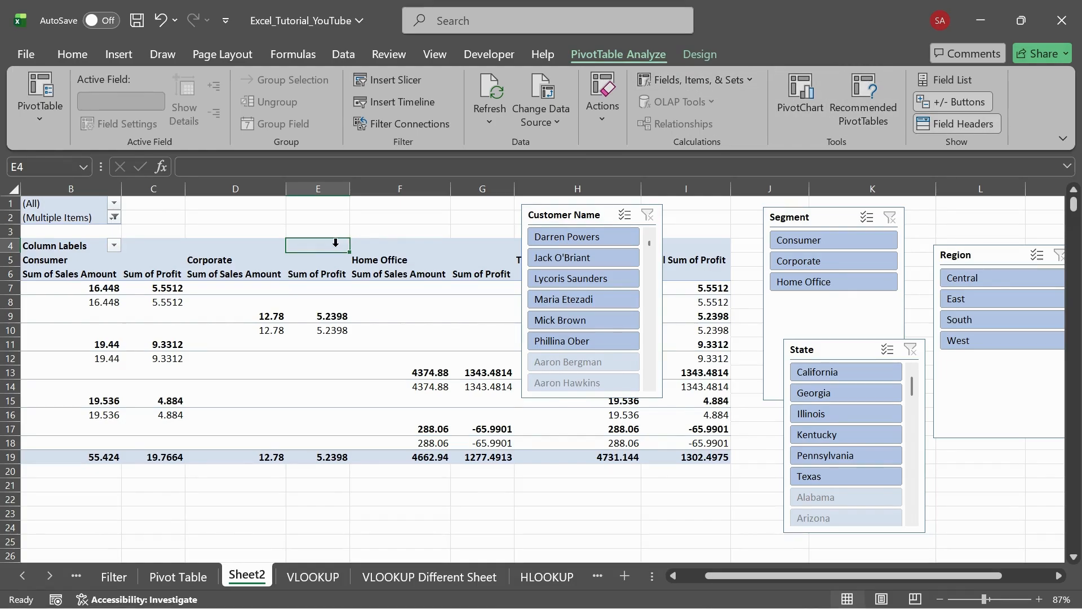
pyautogui.hscroll(-2, 47, 298)
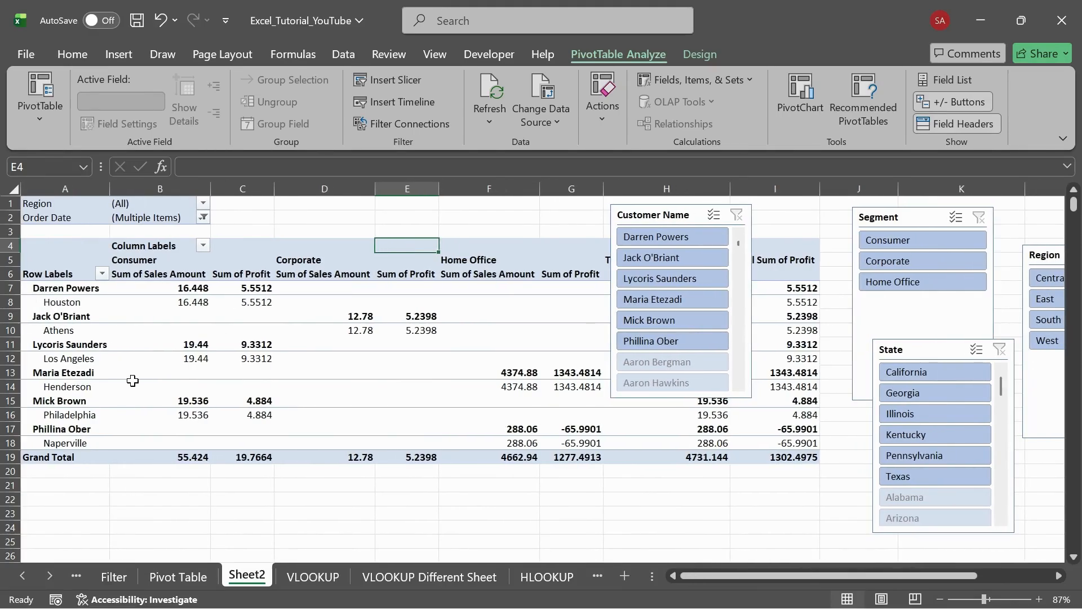
pyautogui.click(103, 274)
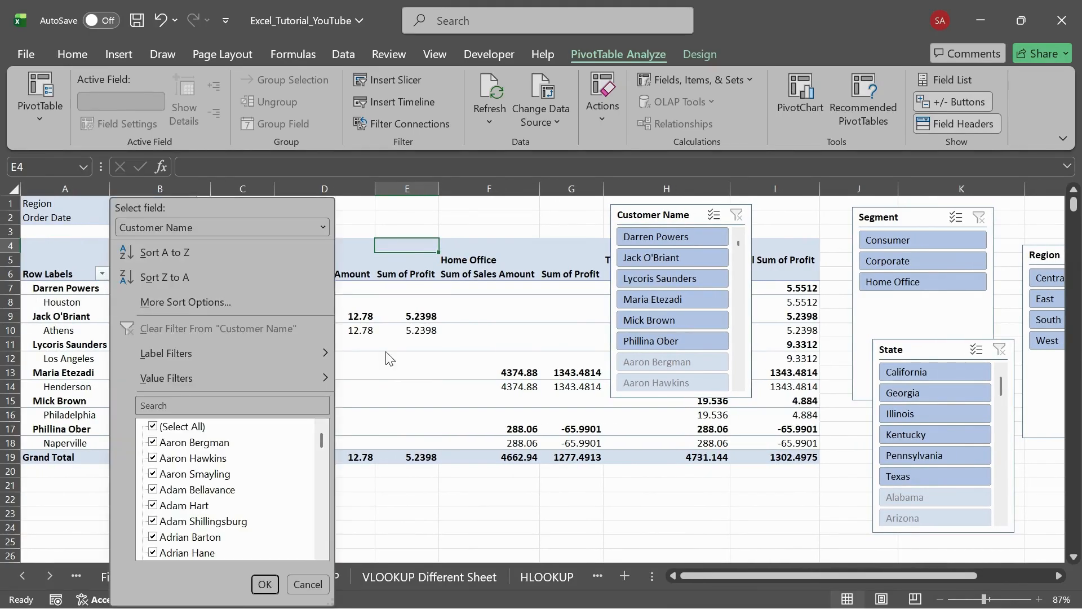
pyautogui.click(386, 354)
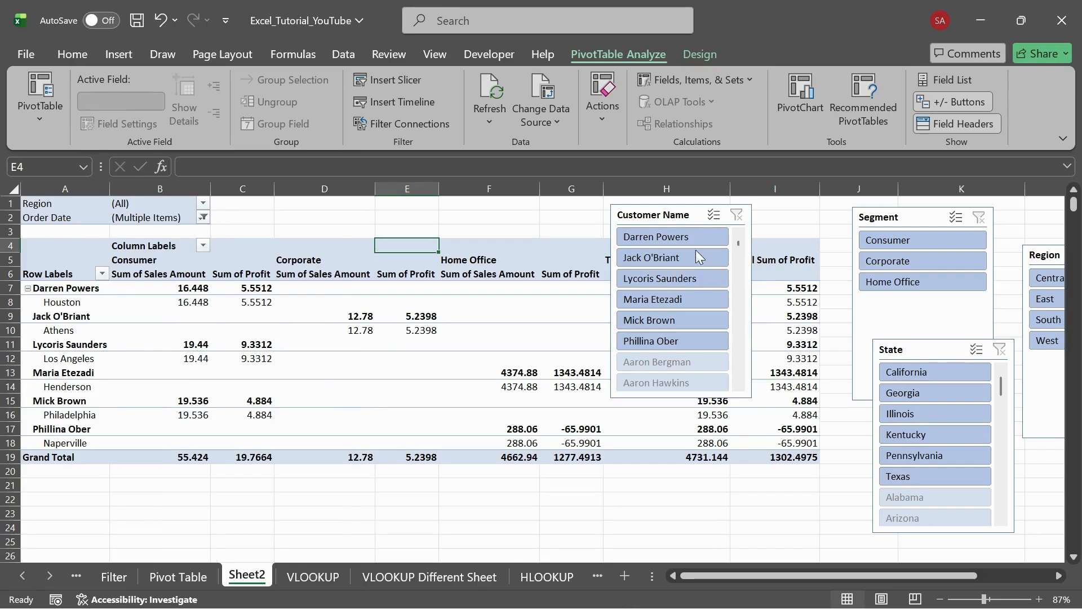
# - Filter by the first customer in the Customer Name slicer, move that slicer close beside the PivotTable, and clear its filter
pyautogui.click(669, 238)
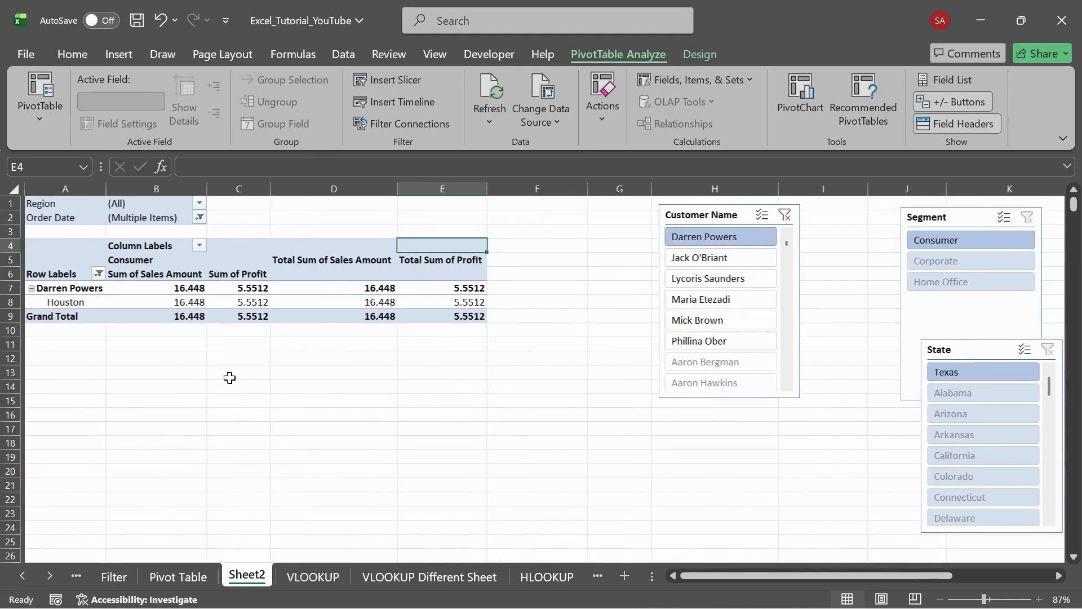
pyautogui.moveTo(692, 215); pyautogui.dragTo(534, 258)
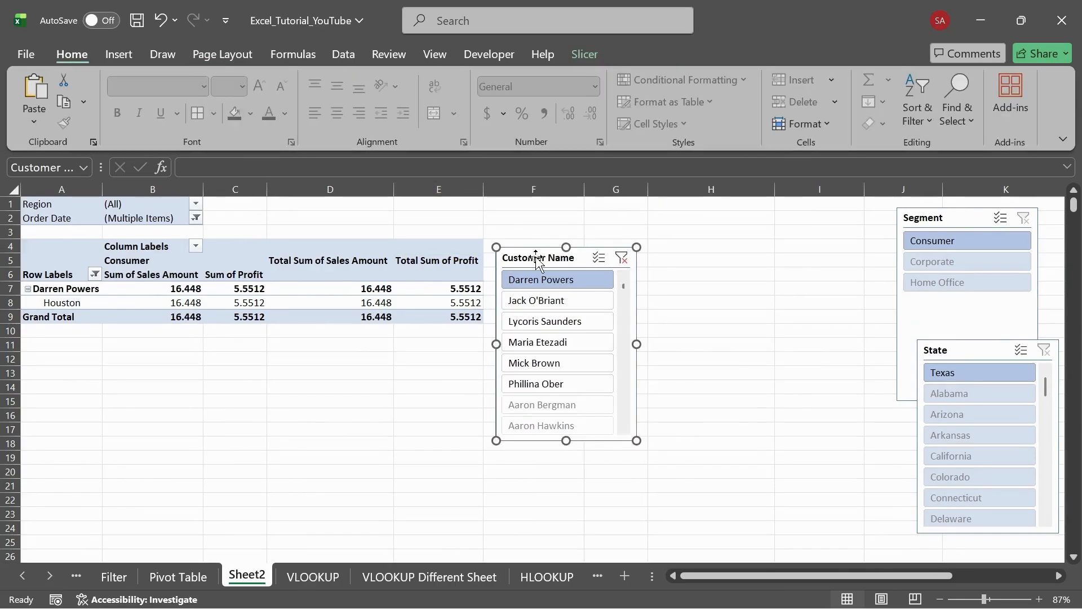
pyautogui.click(622, 260)
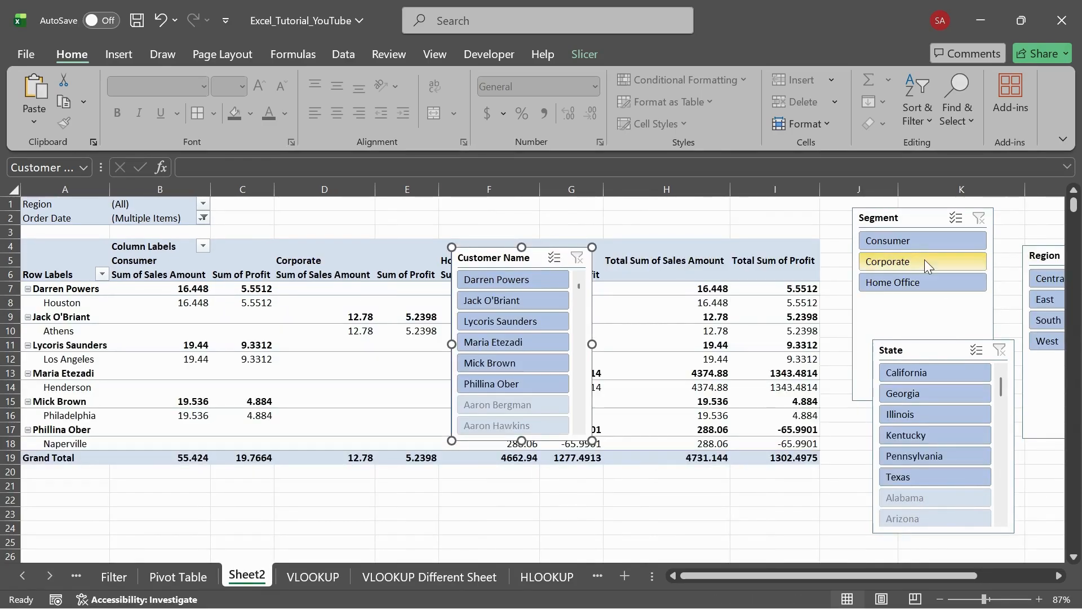
# - Filter the PivotTable to the Consumer segment with the Segment slicer and move the State slicer next to the Customer Name slicer
pyautogui.click(905, 238)
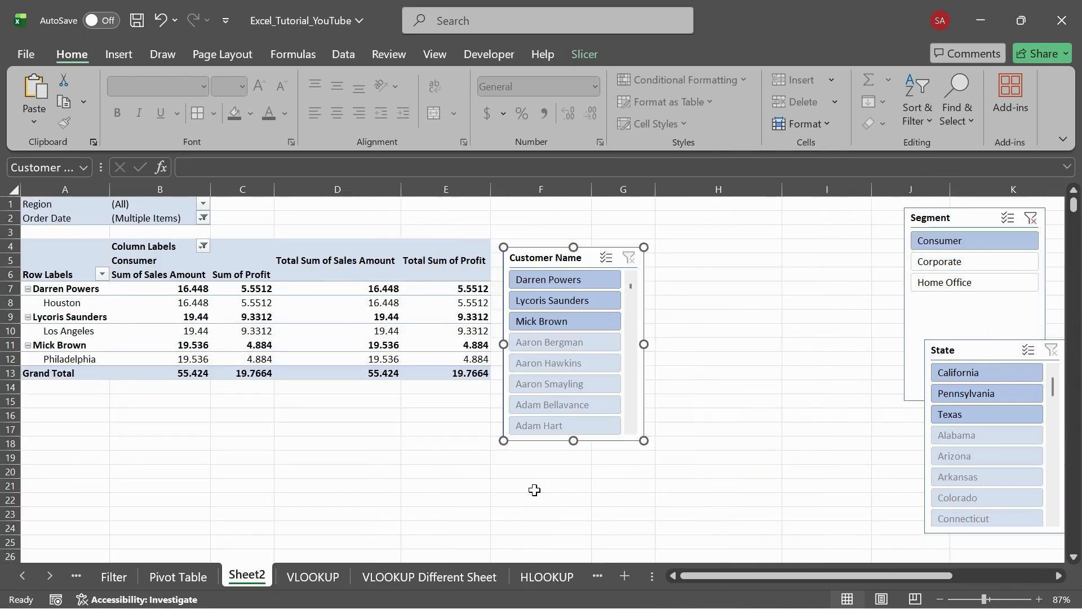
pyautogui.moveTo(965, 352); pyautogui.dragTo(694, 326)
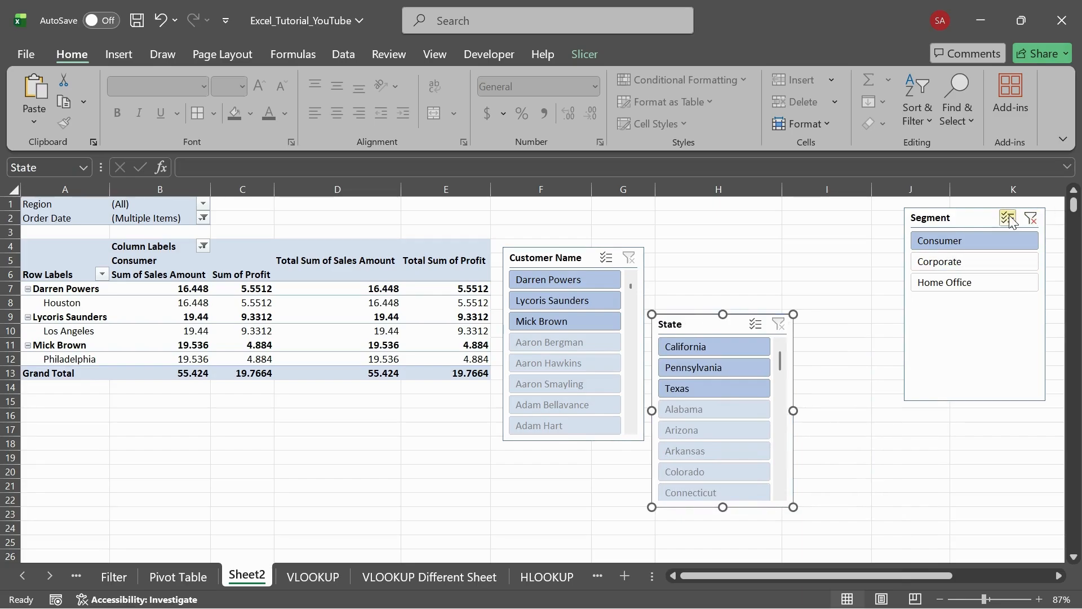